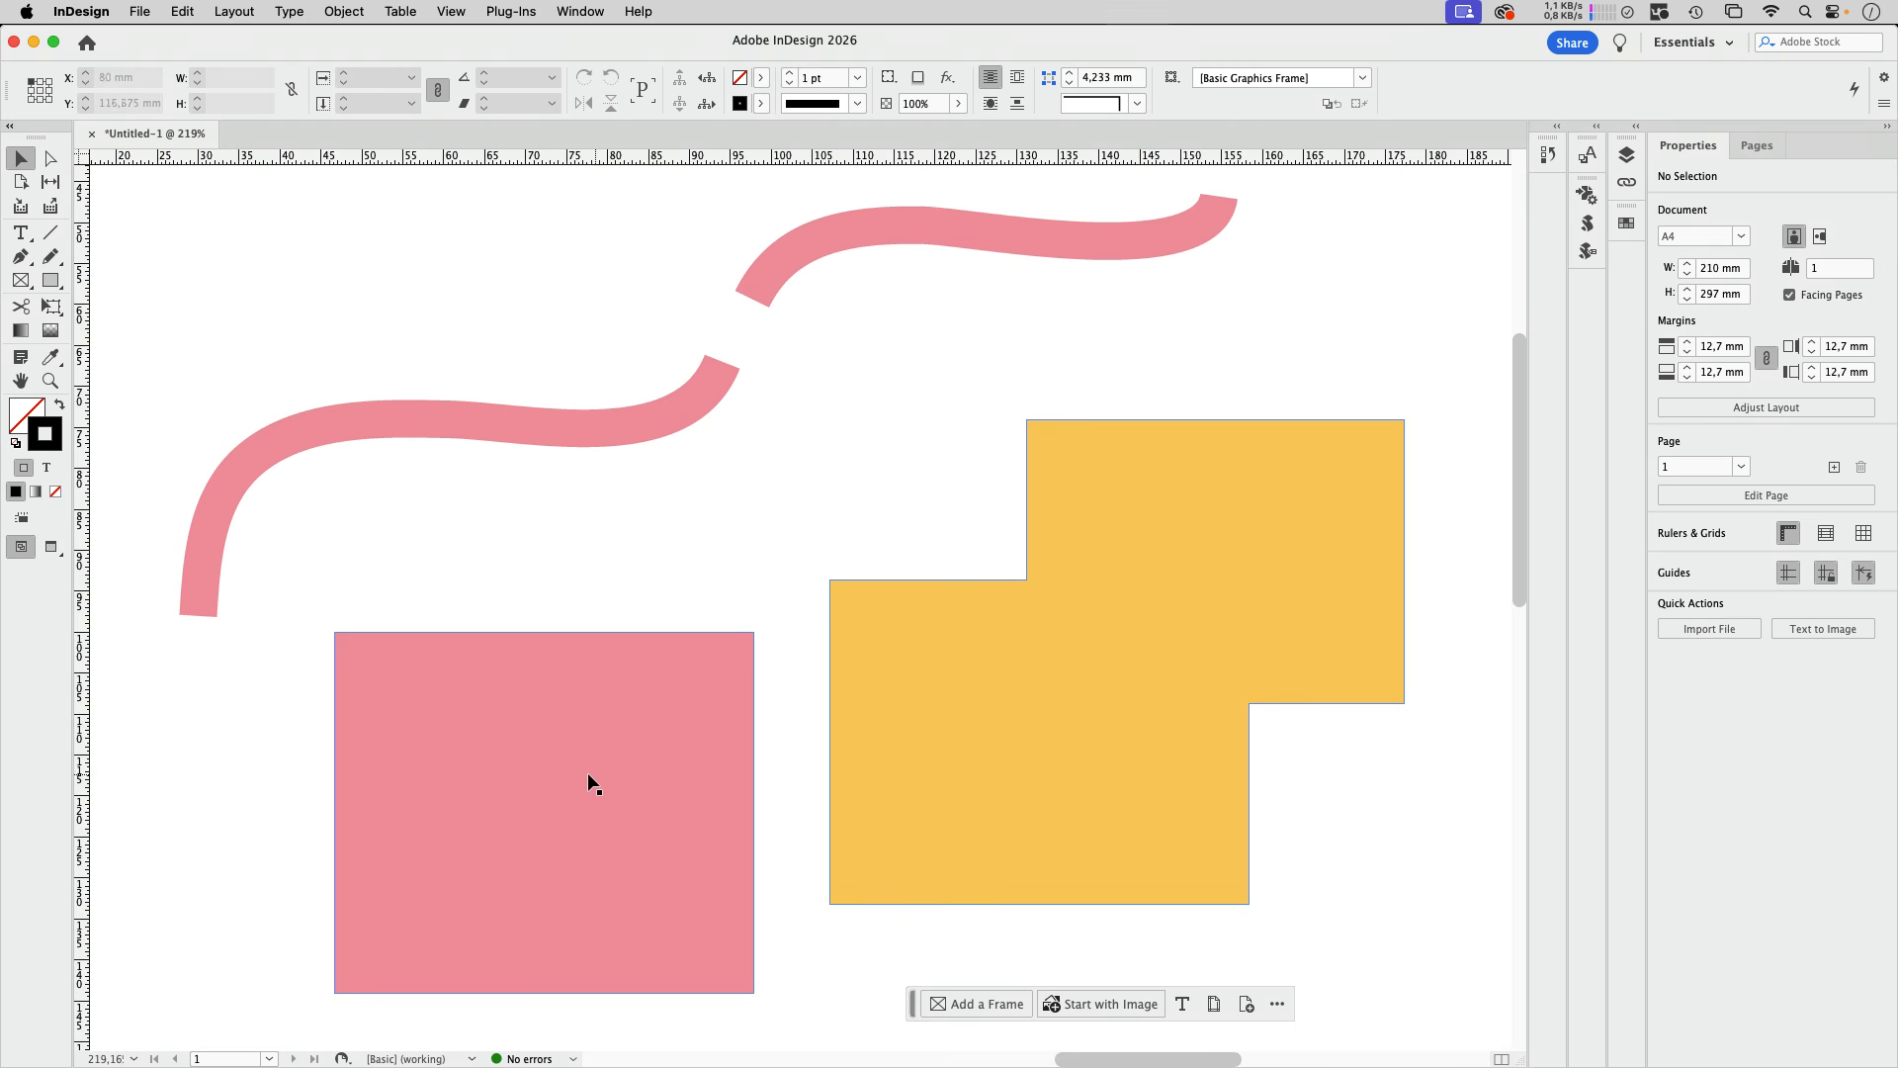
Step: Move the pink rectangle up slightly, and try shifting the upper curve's lower-left end point to X 102 mm, Y 62.5 mm
drag(585, 775, 587, 720)
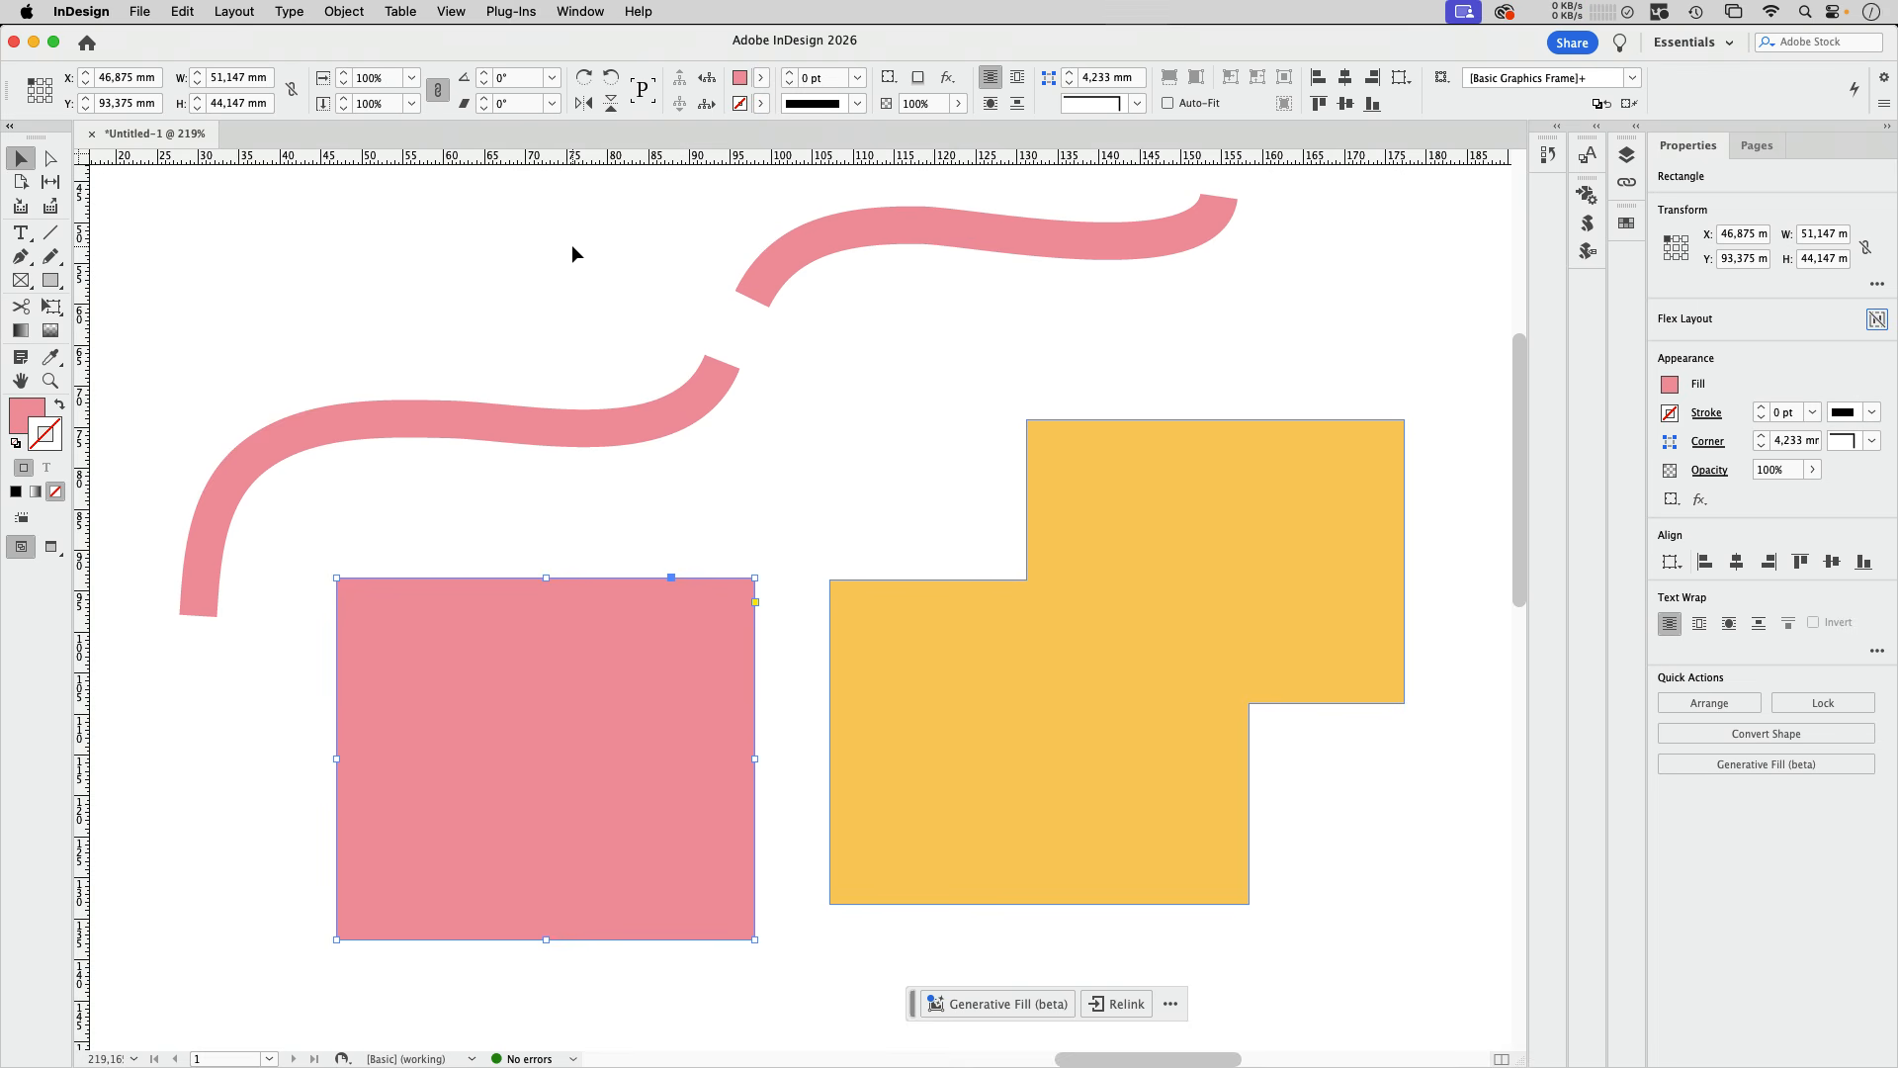
click(50, 158)
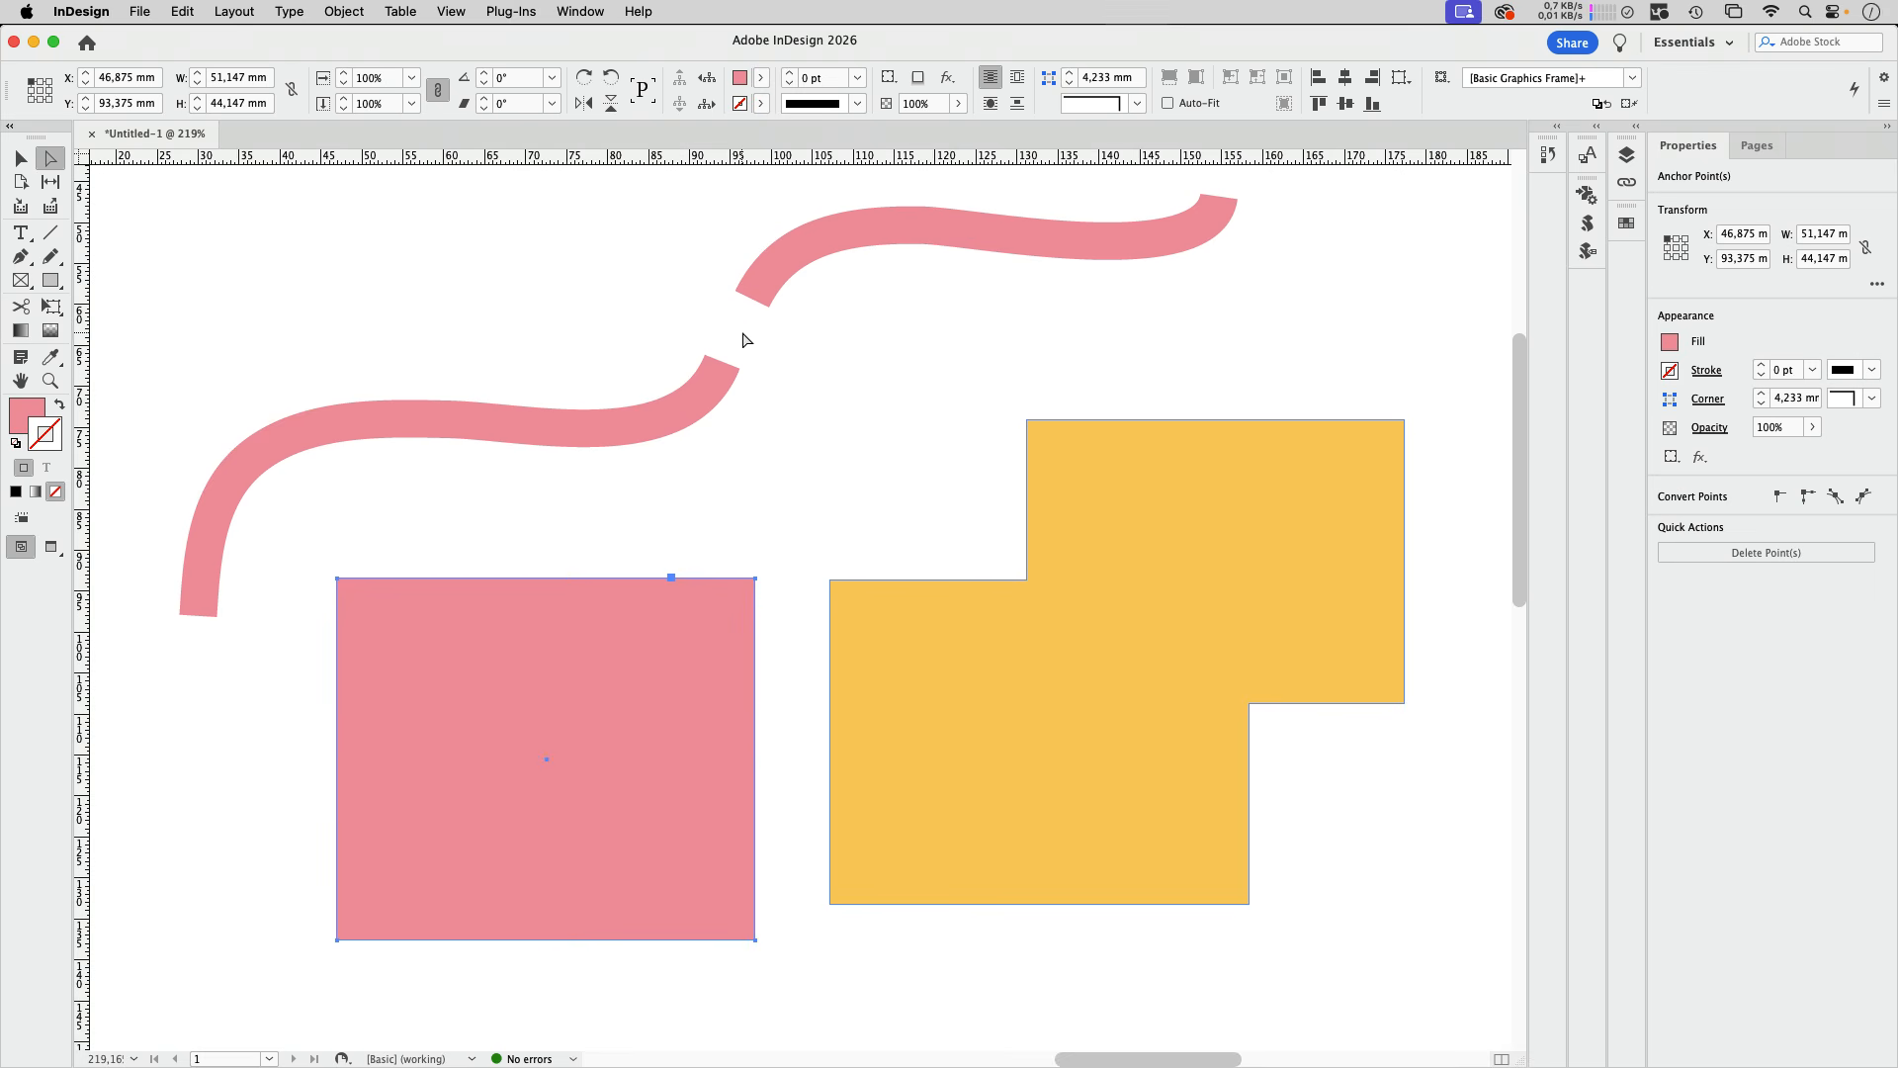
click(752, 299)
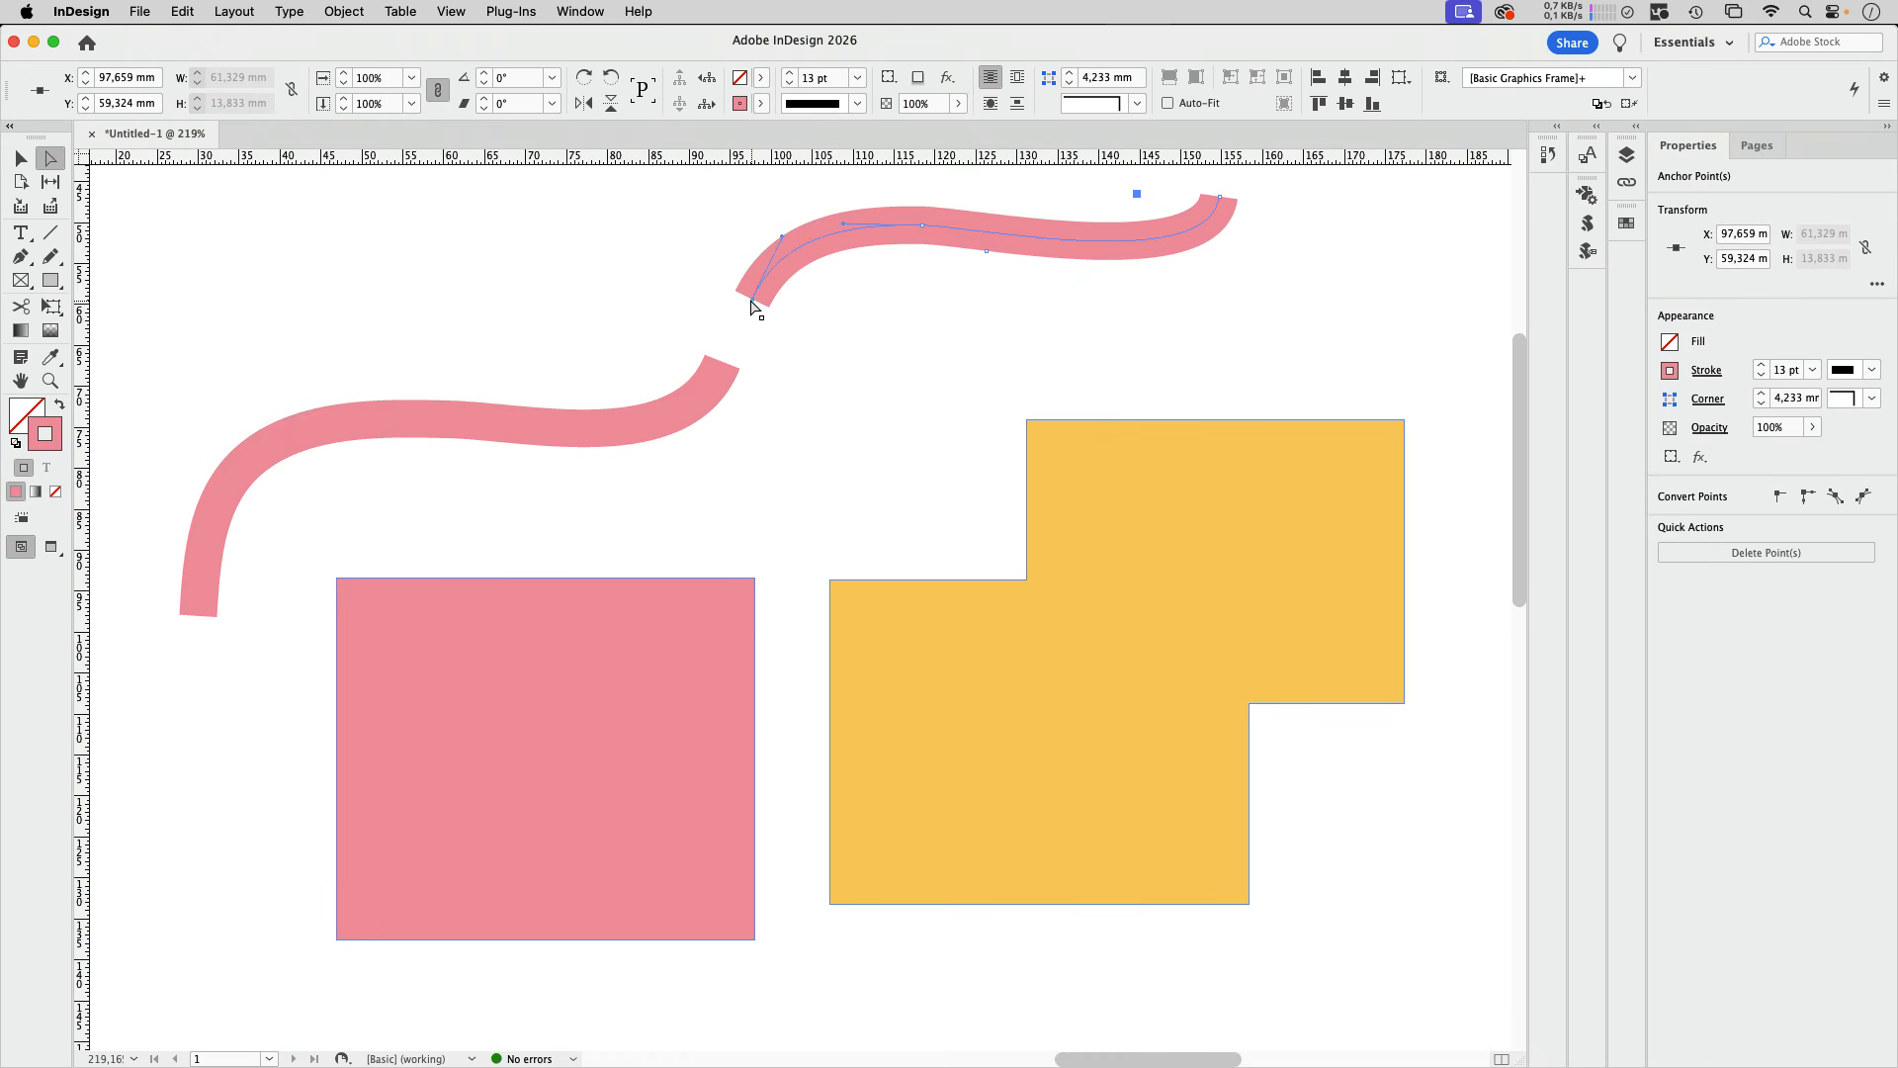
drag(744, 289, 789, 329)
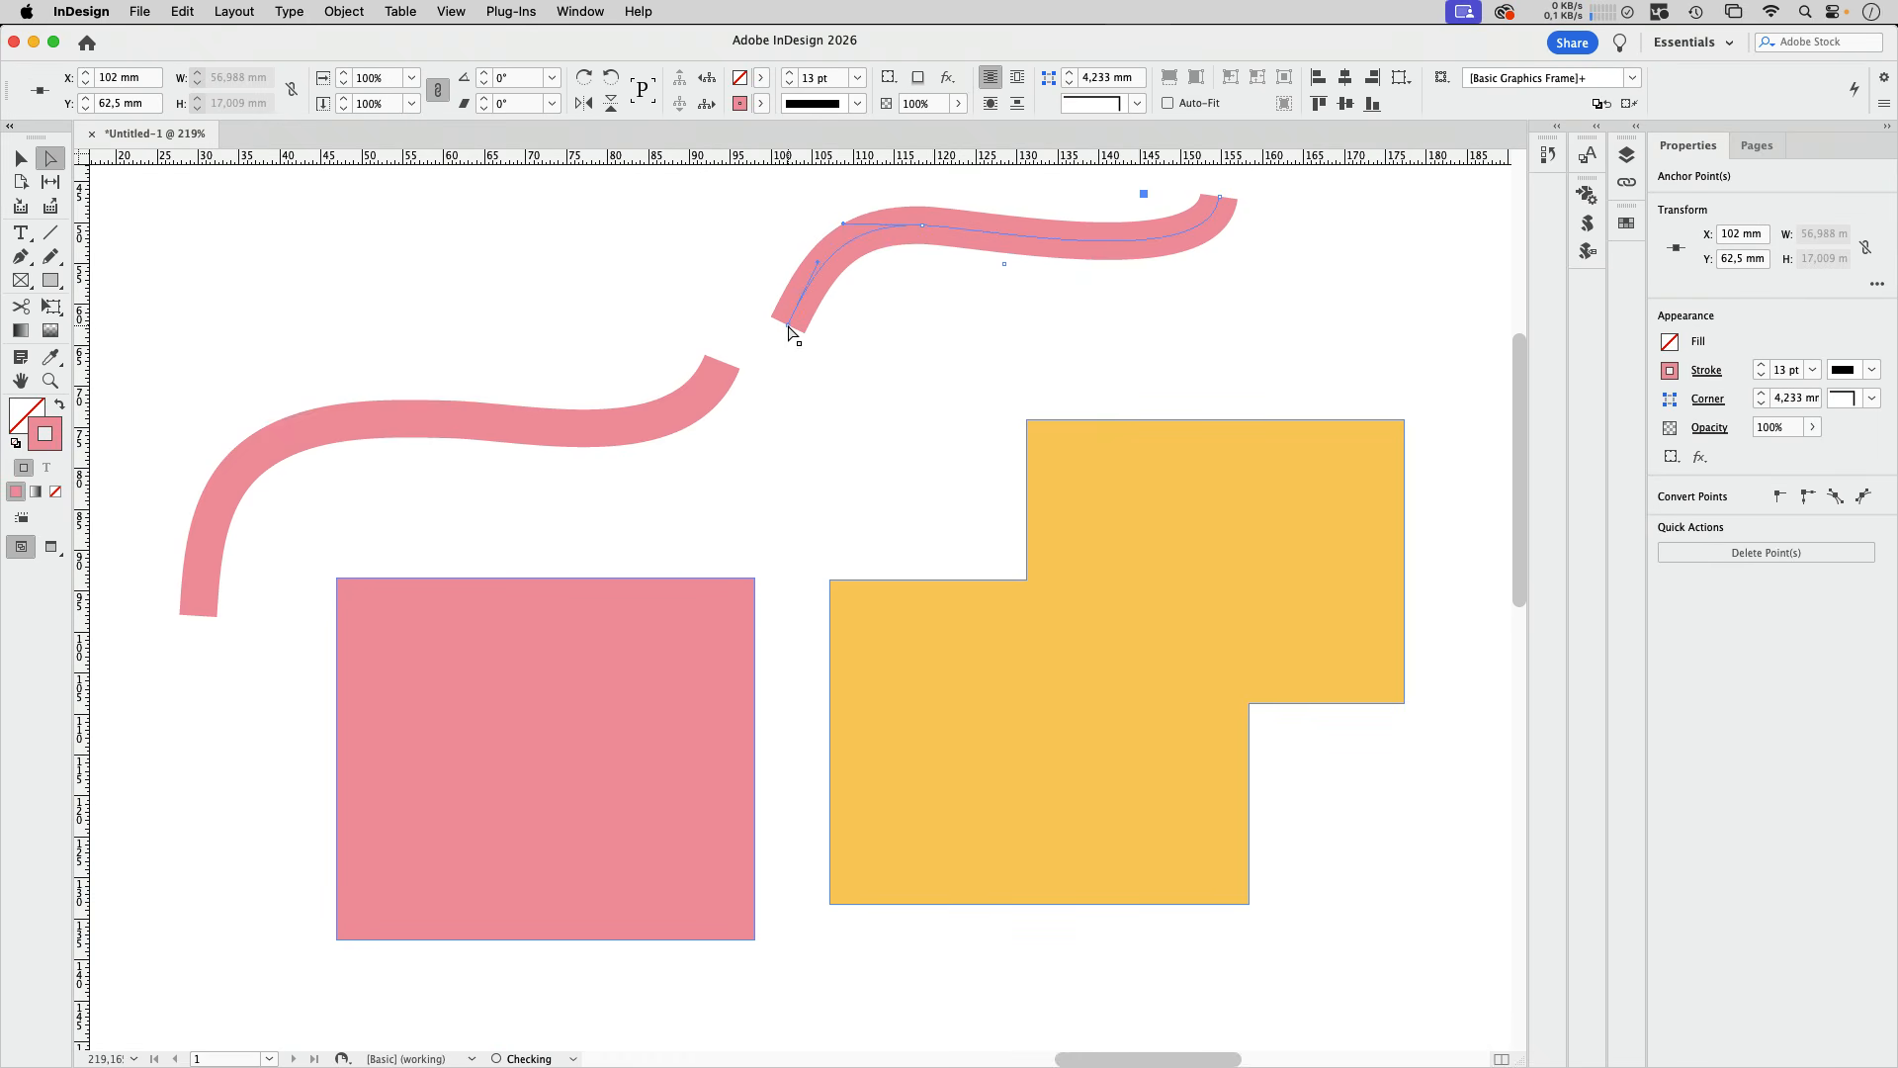
key(super+z)
click(21, 160)
click(629, 352)
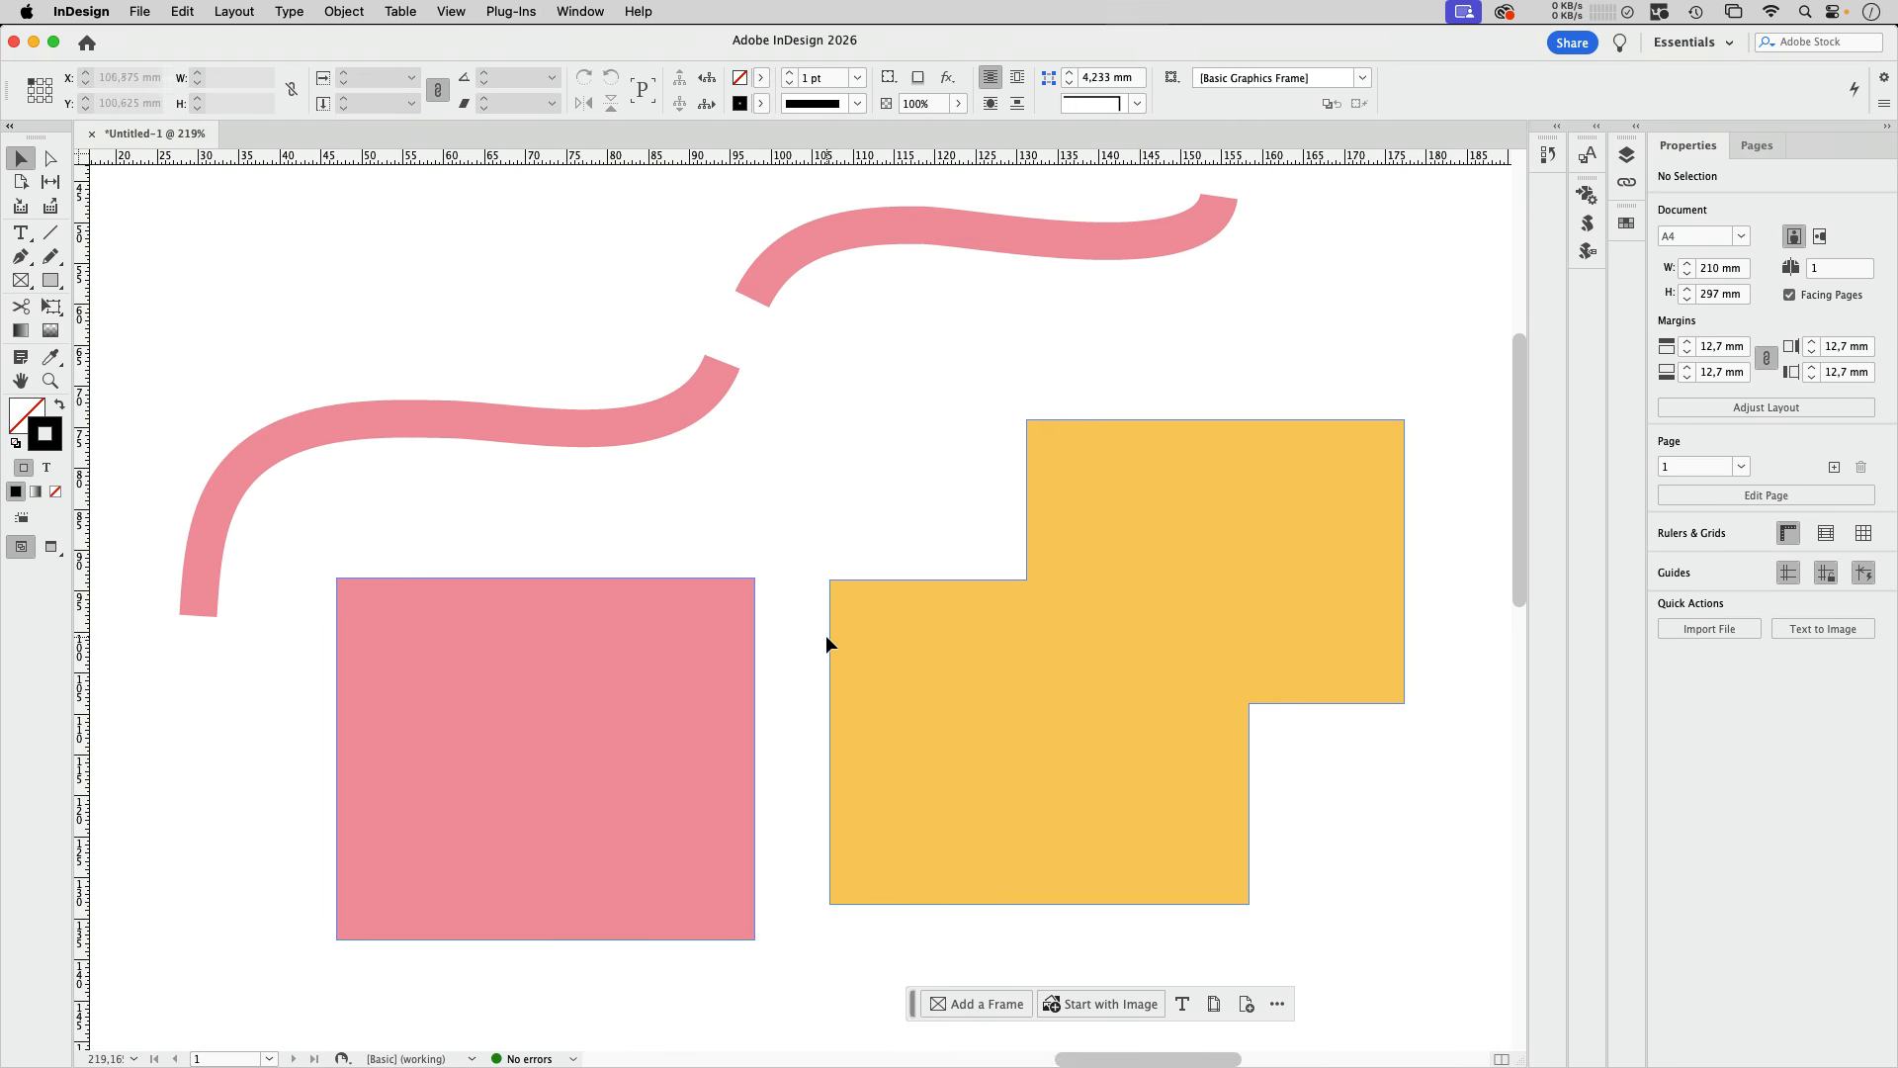
Step: Move the yellow polygon to X 100.25 mm, Y 78.375 mm and the pink rectangle to X 41.125 mm, Y 91 mm
click(940, 656)
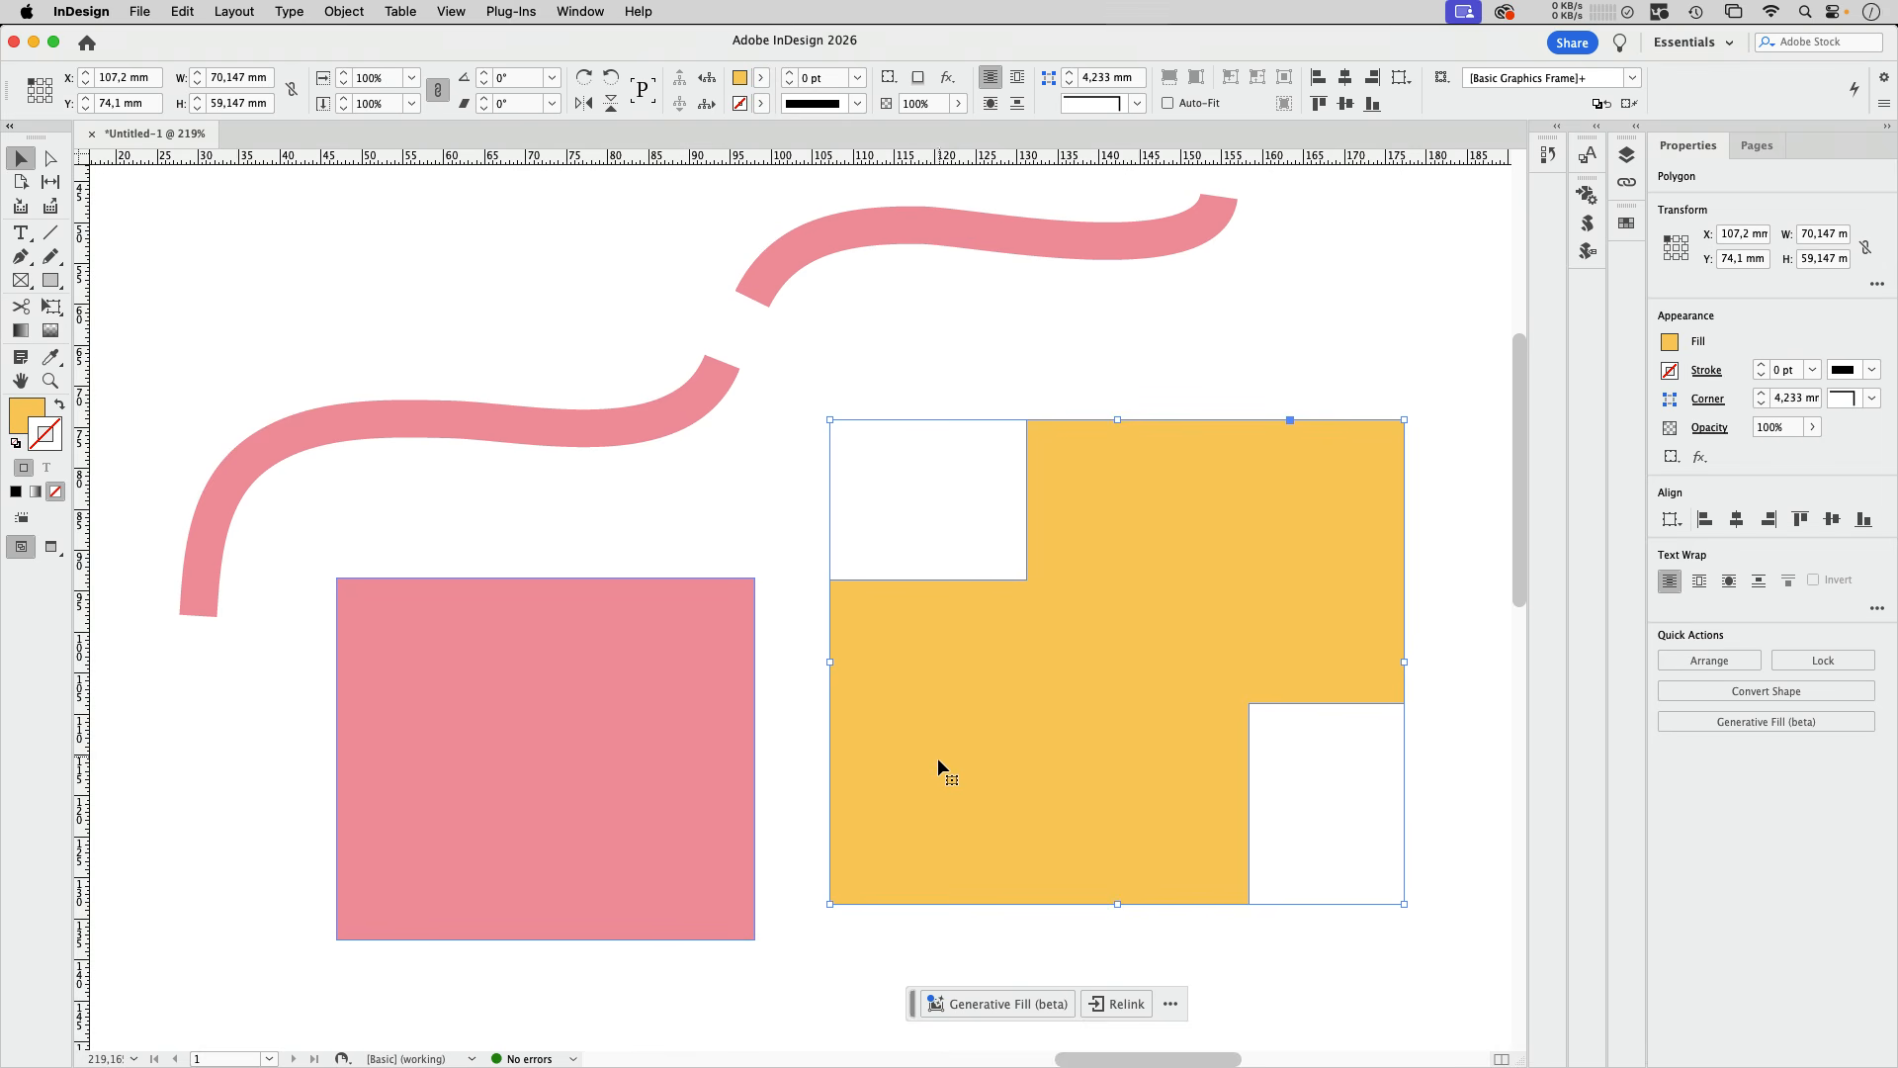
drag(938, 759, 882, 795)
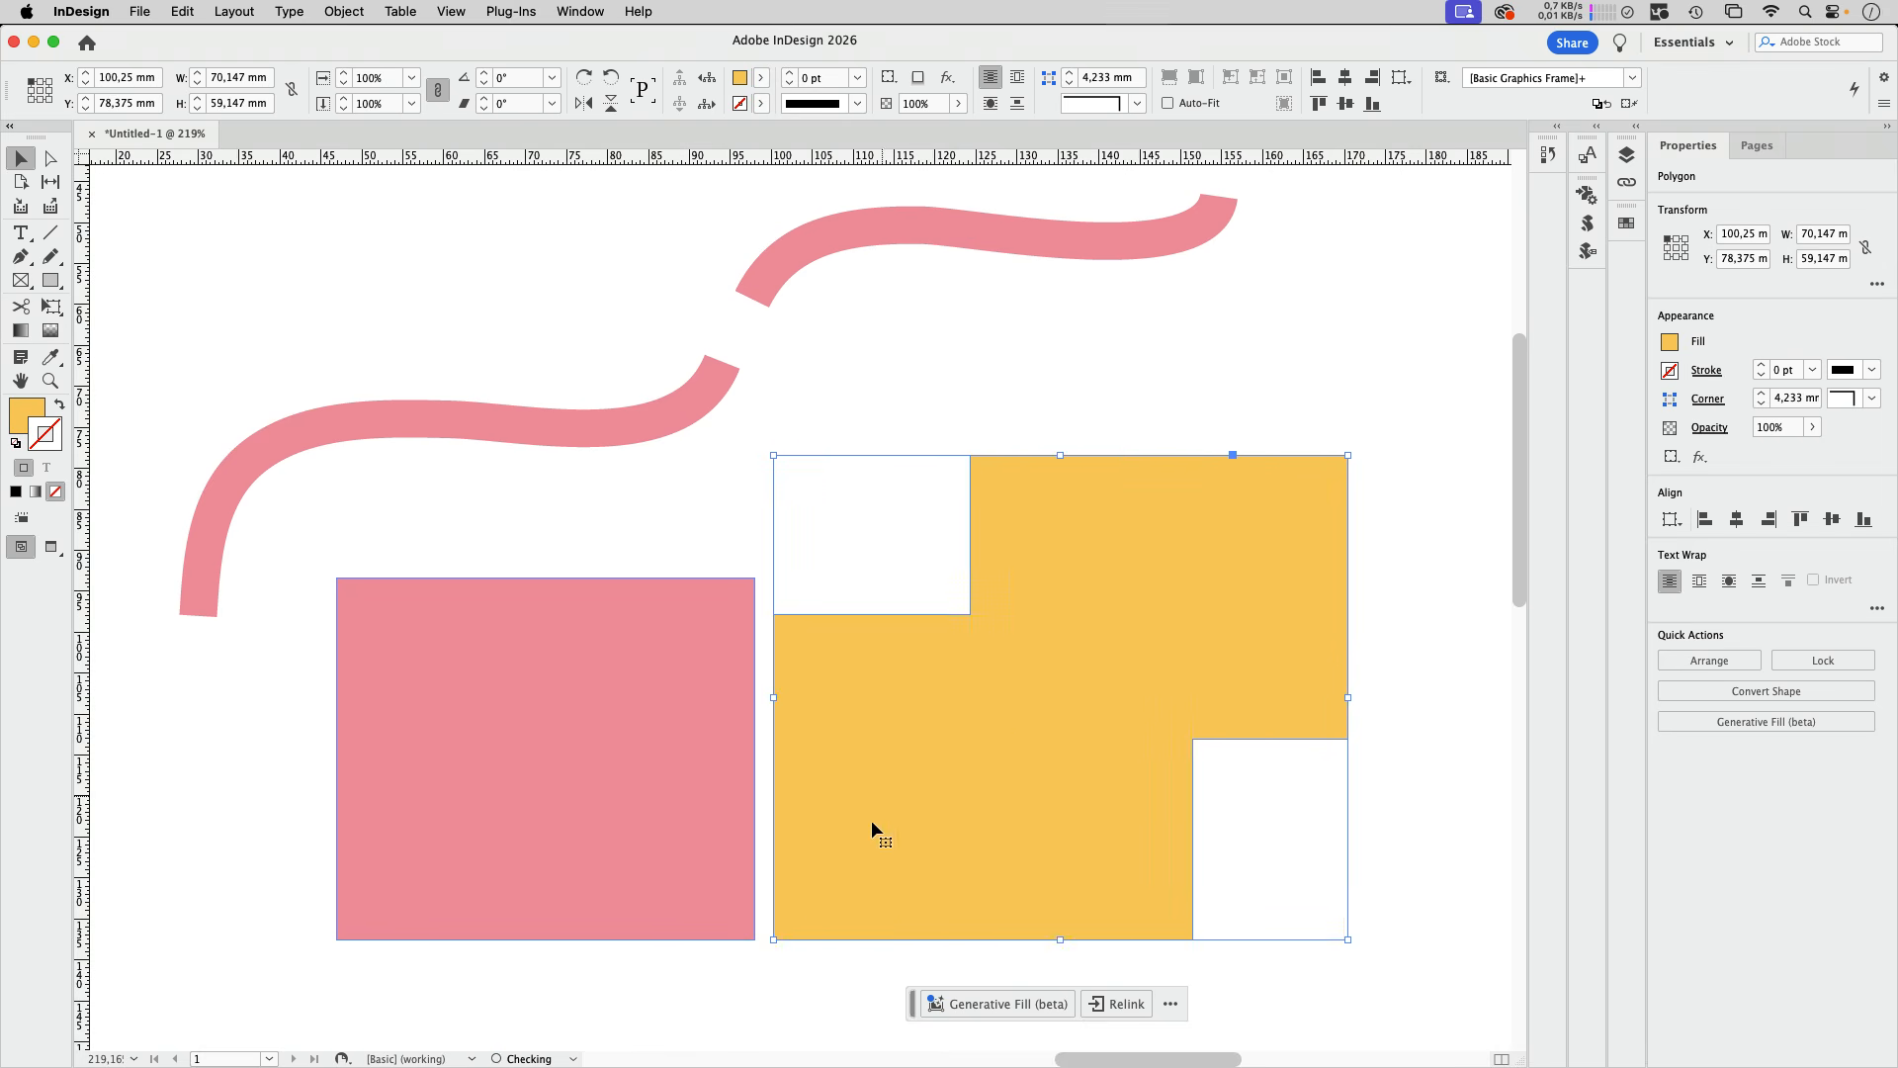
click(663, 764)
drag(614, 768, 808, 632)
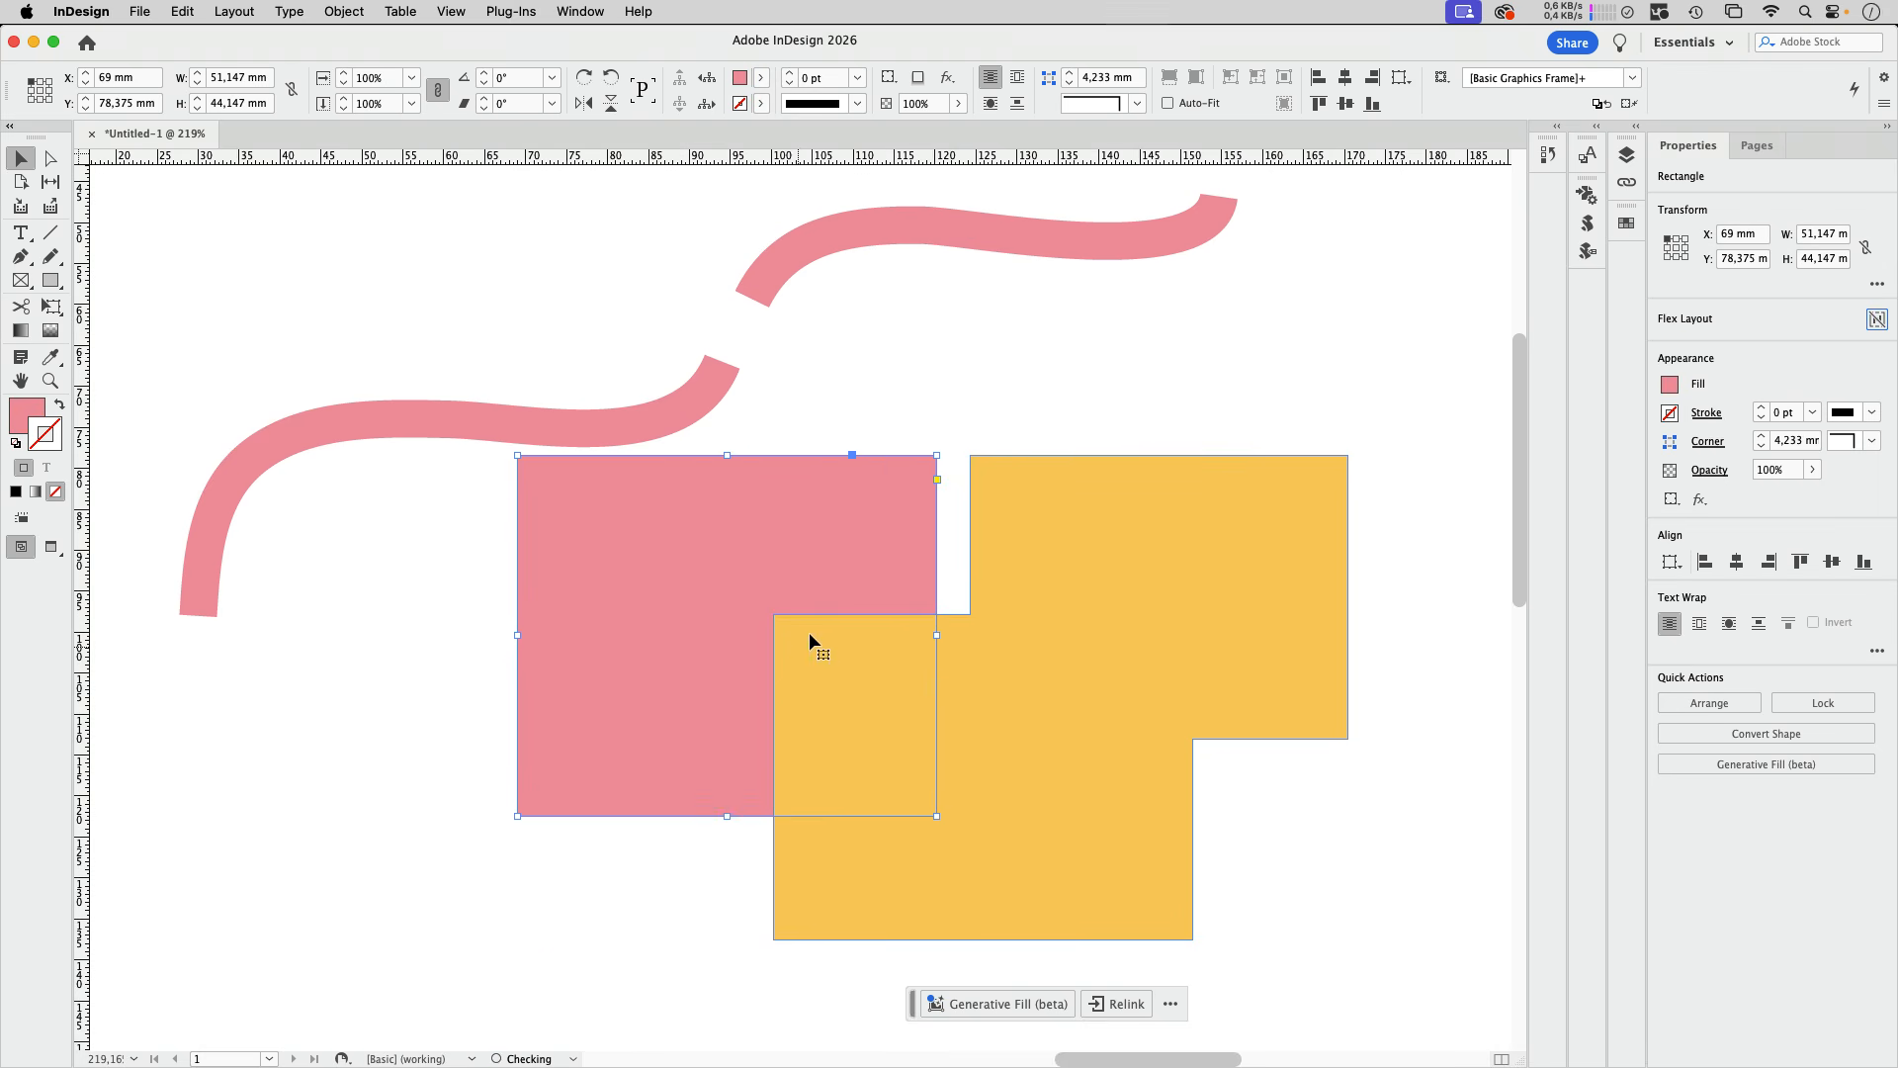
drag(881, 523, 649, 668)
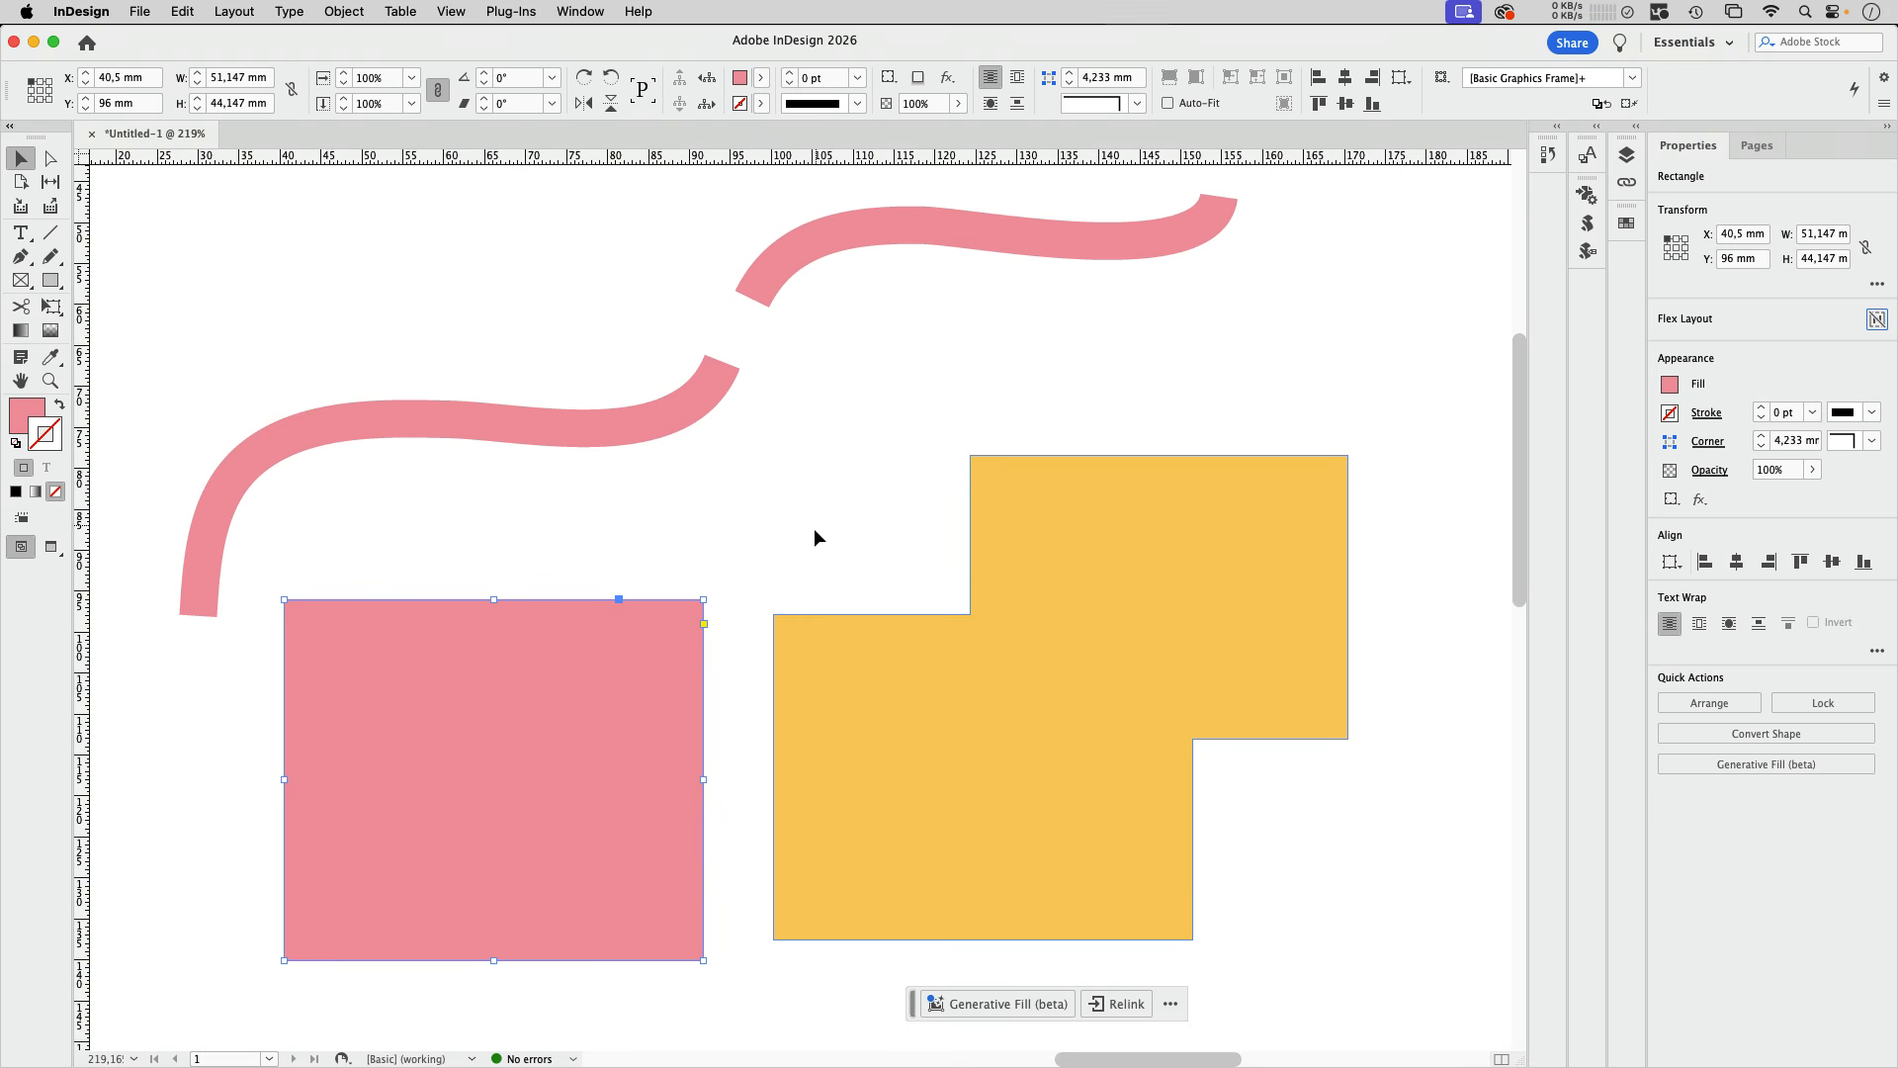
click(740, 601)
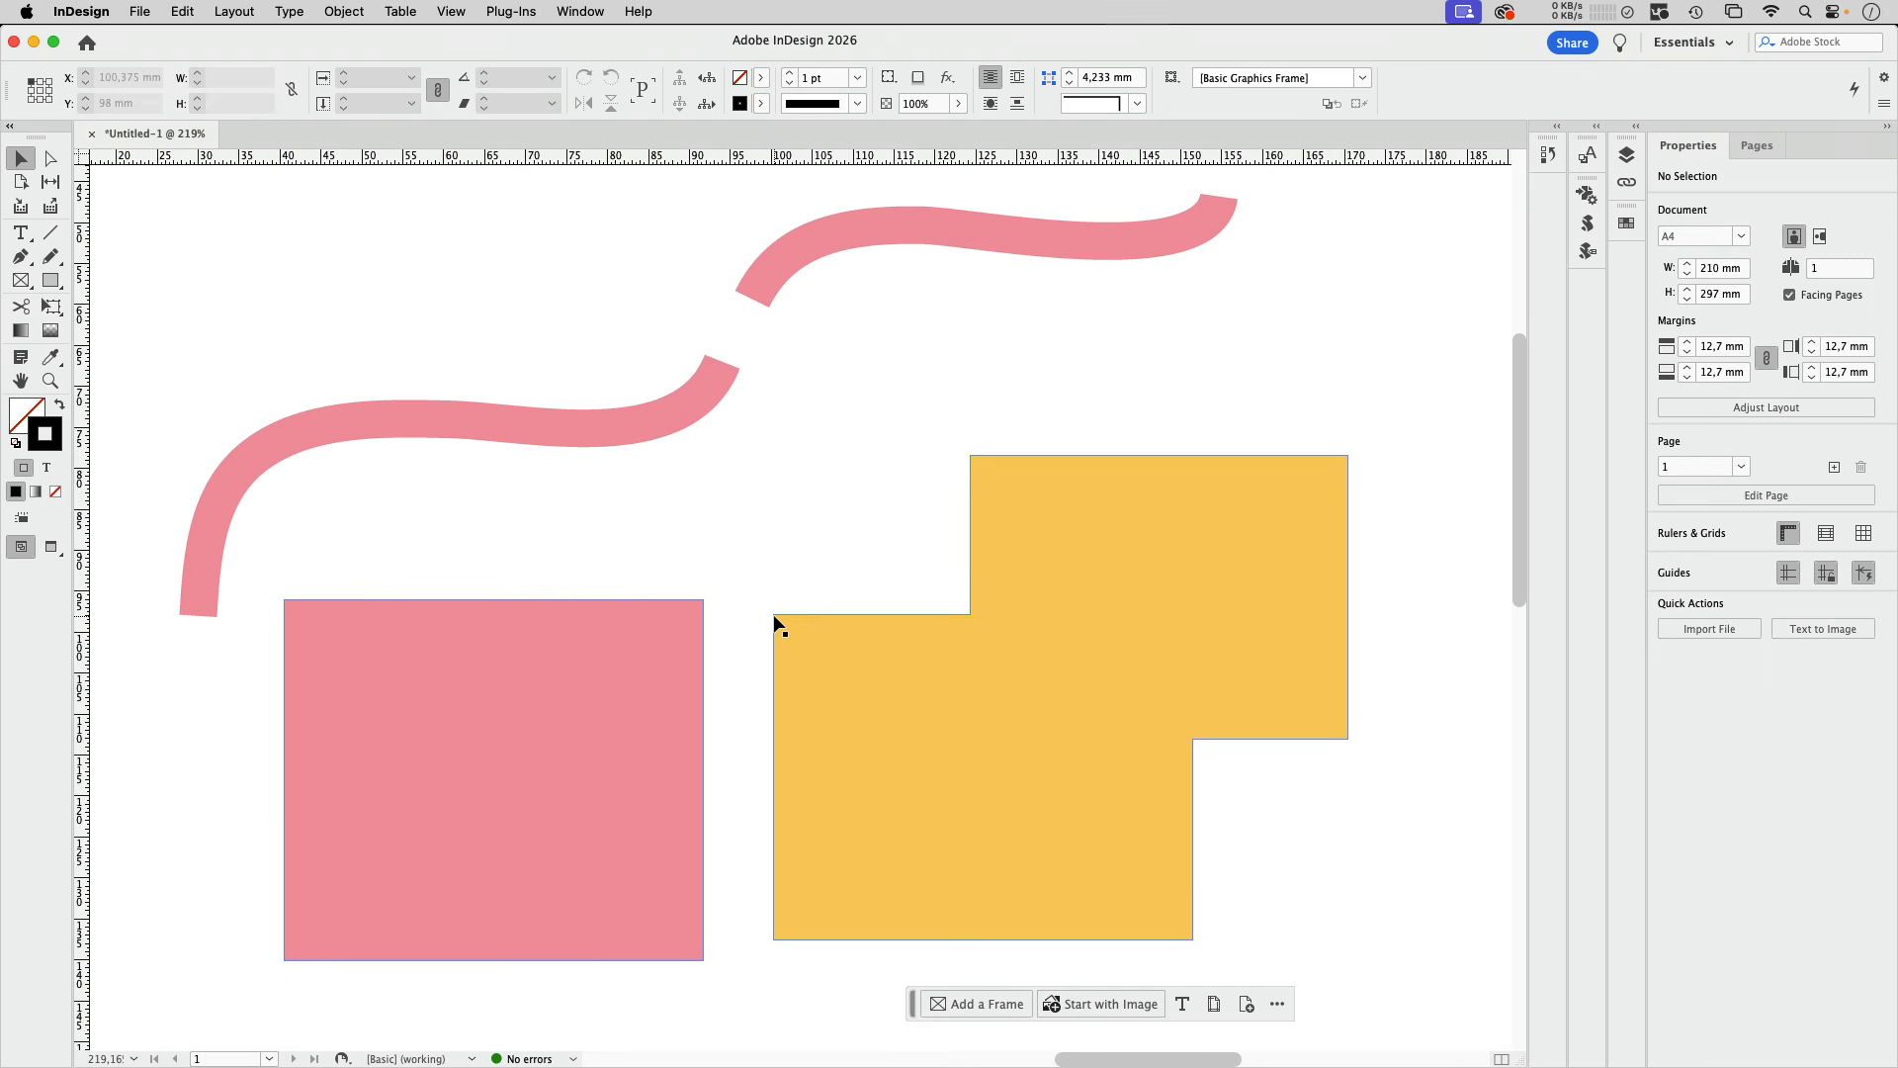
drag(621, 655, 625, 601)
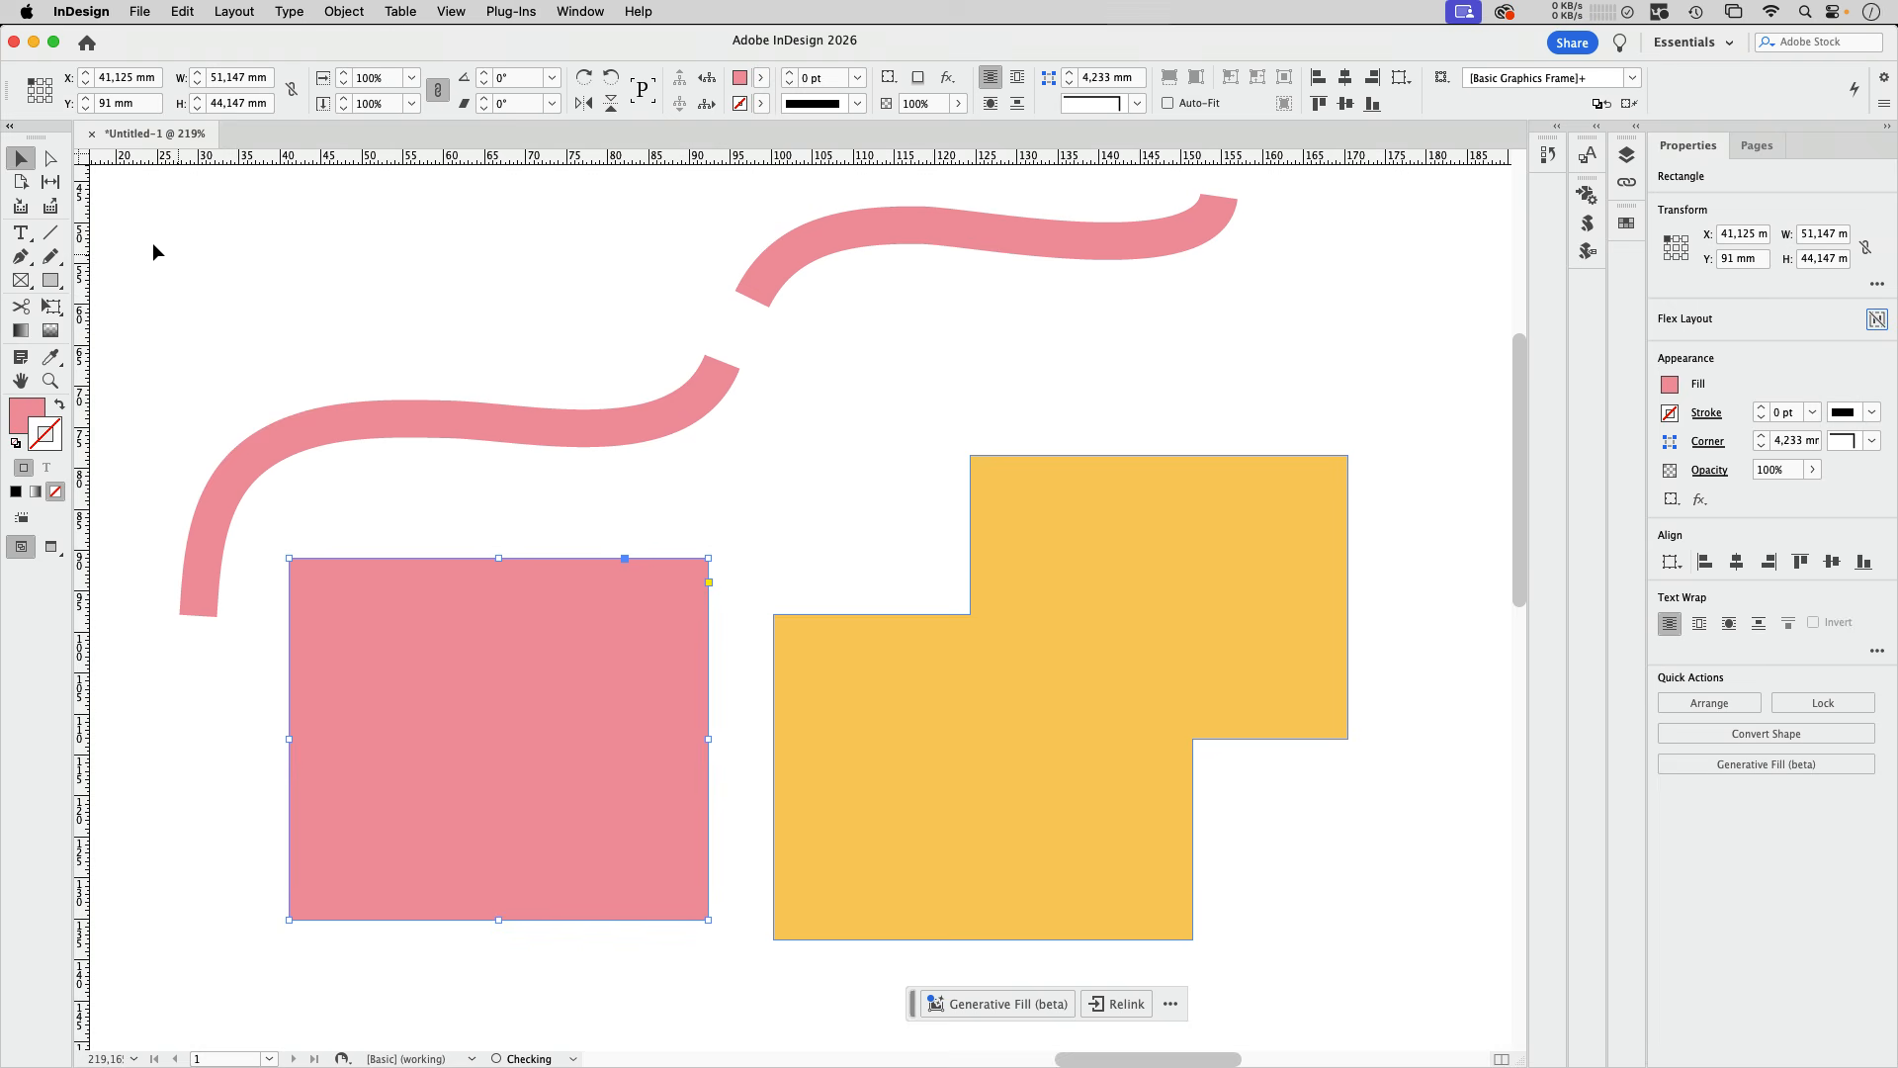
Step: Select all anchor points of the pink rectangle and move it by its upper-right corner to X 43.853 mm
click(51, 162)
drag(267, 542, 743, 953)
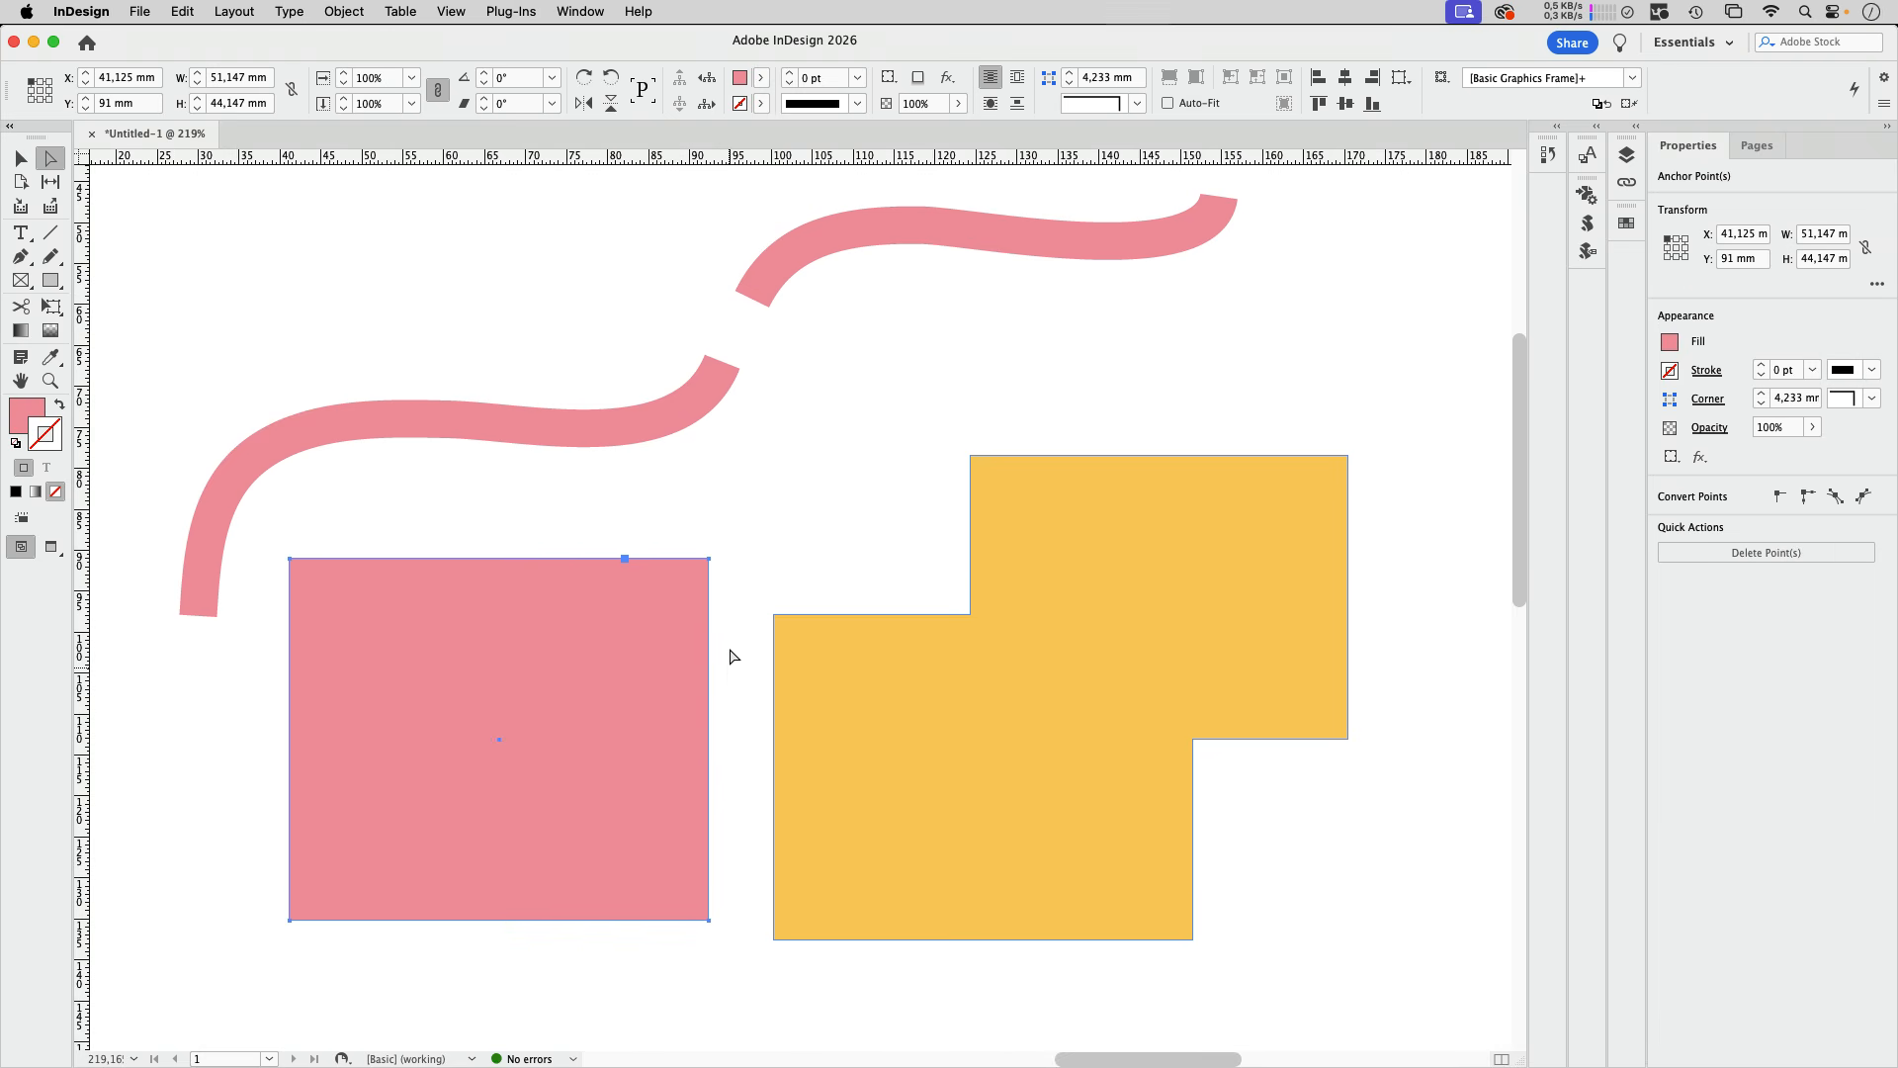
mouse_move(710, 561)
mouse_down()
mouse_move(721, 606)
mouse_move(754, 627)
mouse_move(775, 621)
mouse_move(777, 564)
mouse_move(778, 653)
mouse_move(733, 566)
mouse_up()
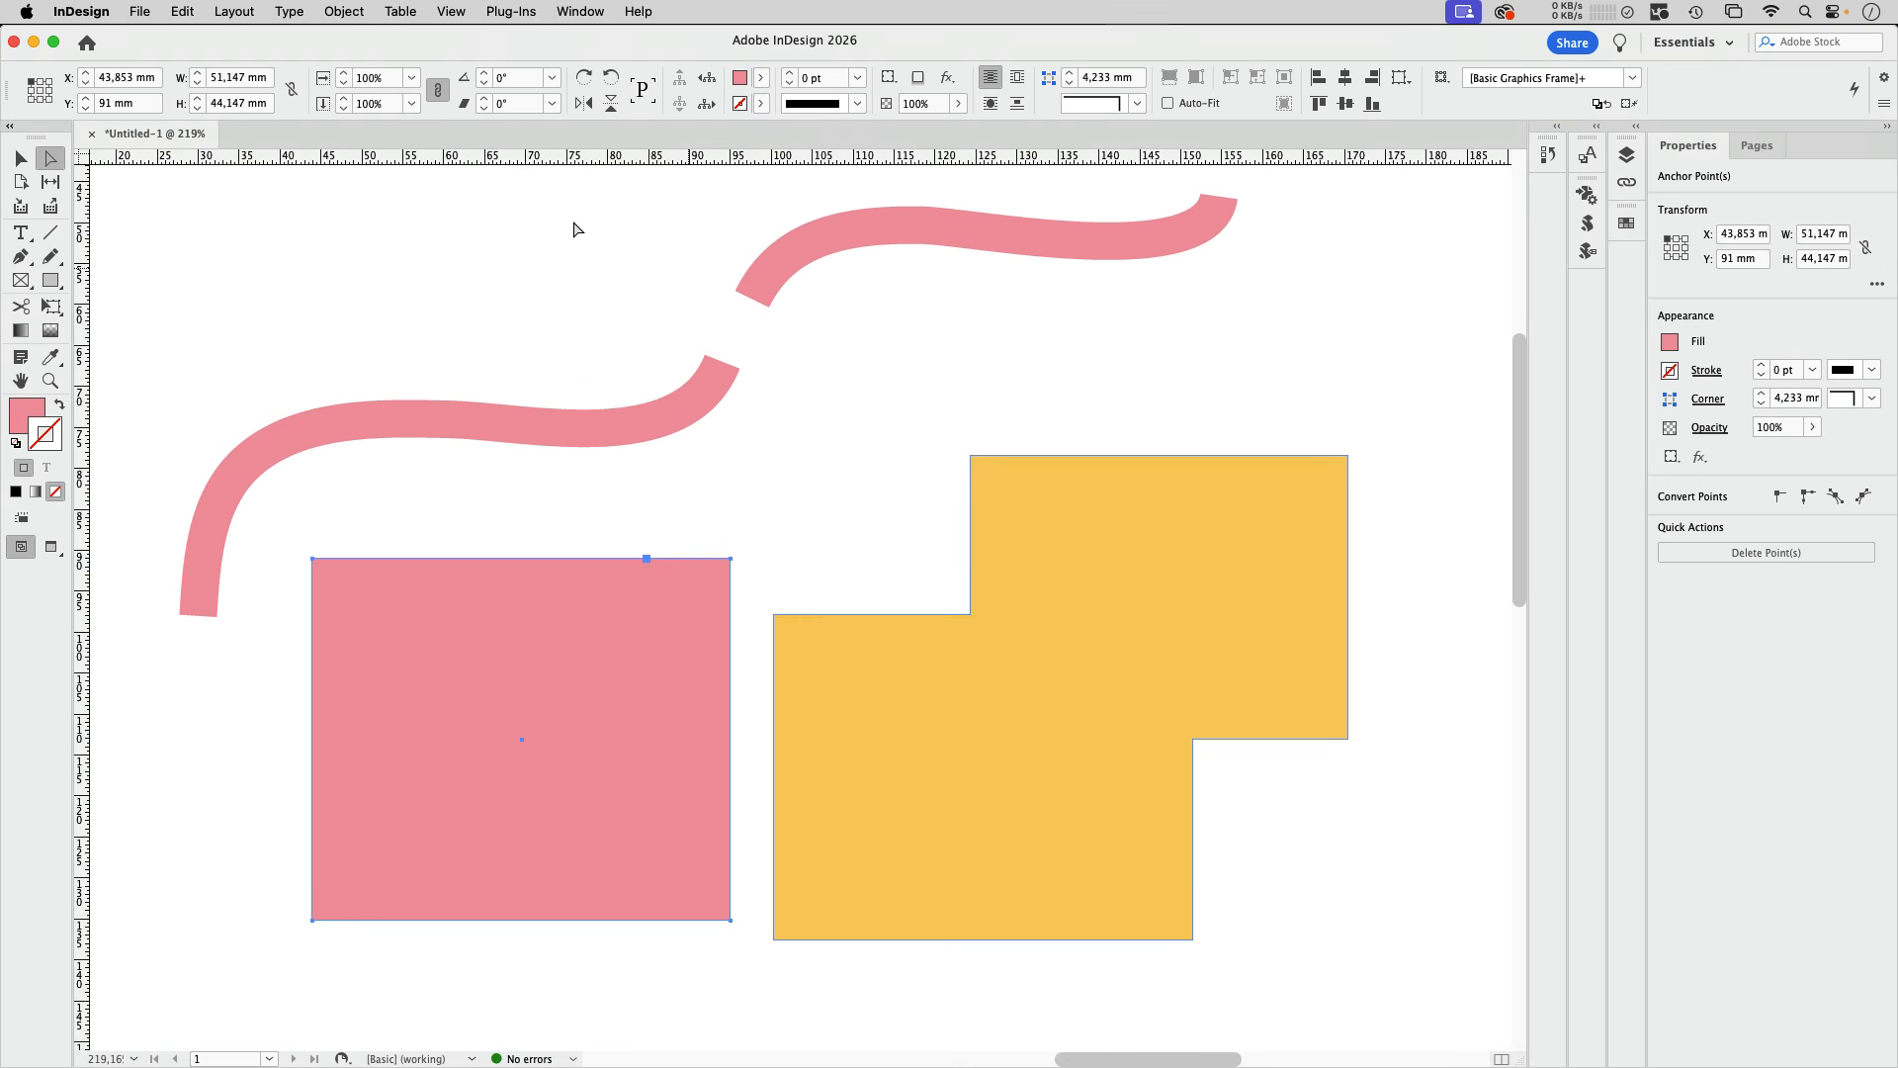
Step: Select all anchor points of the upper curve, move it to X 94.074 mm, Y 51.551 mm, and deselect it
mouse_move(706, 179)
mouse_down()
mouse_move(1157, 267)
mouse_move(1229, 317)
mouse_move(1256, 388)
mouse_move(1283, 390)
mouse_up()
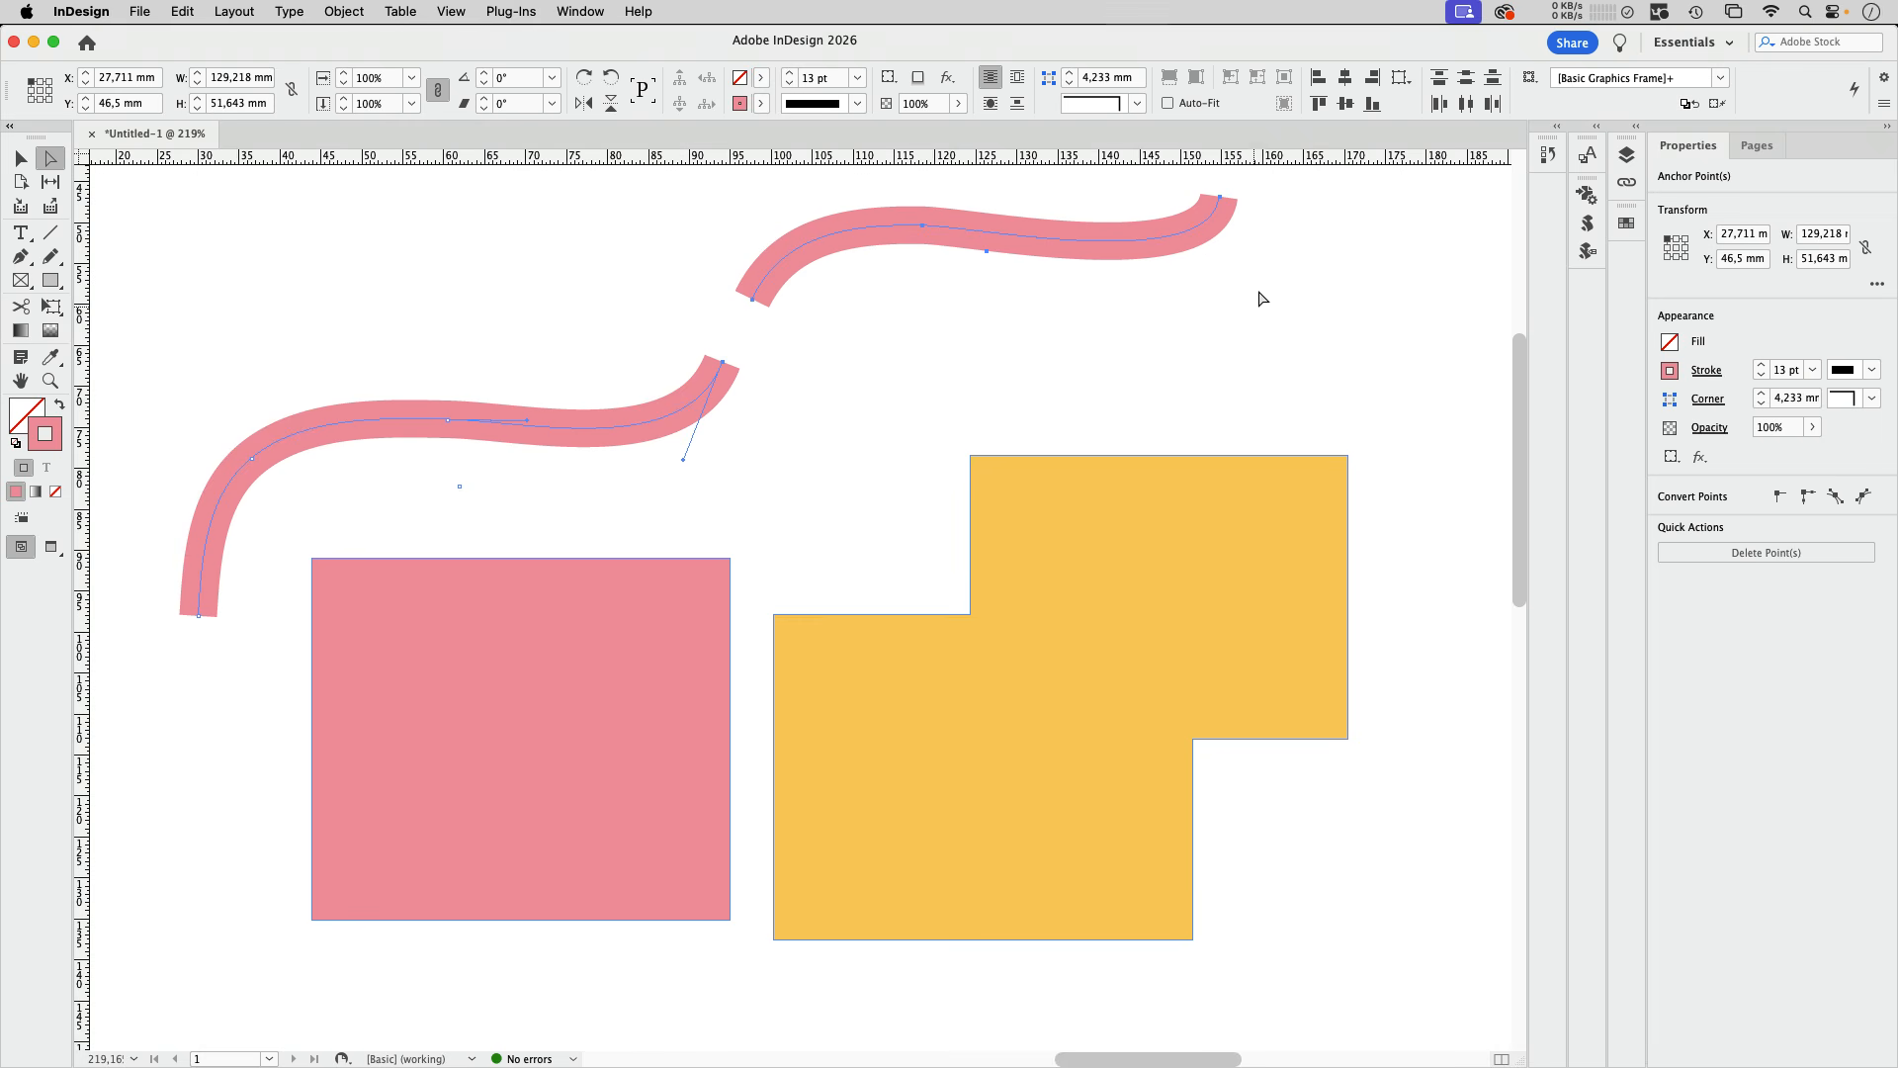
drag(1282, 189, 741, 343)
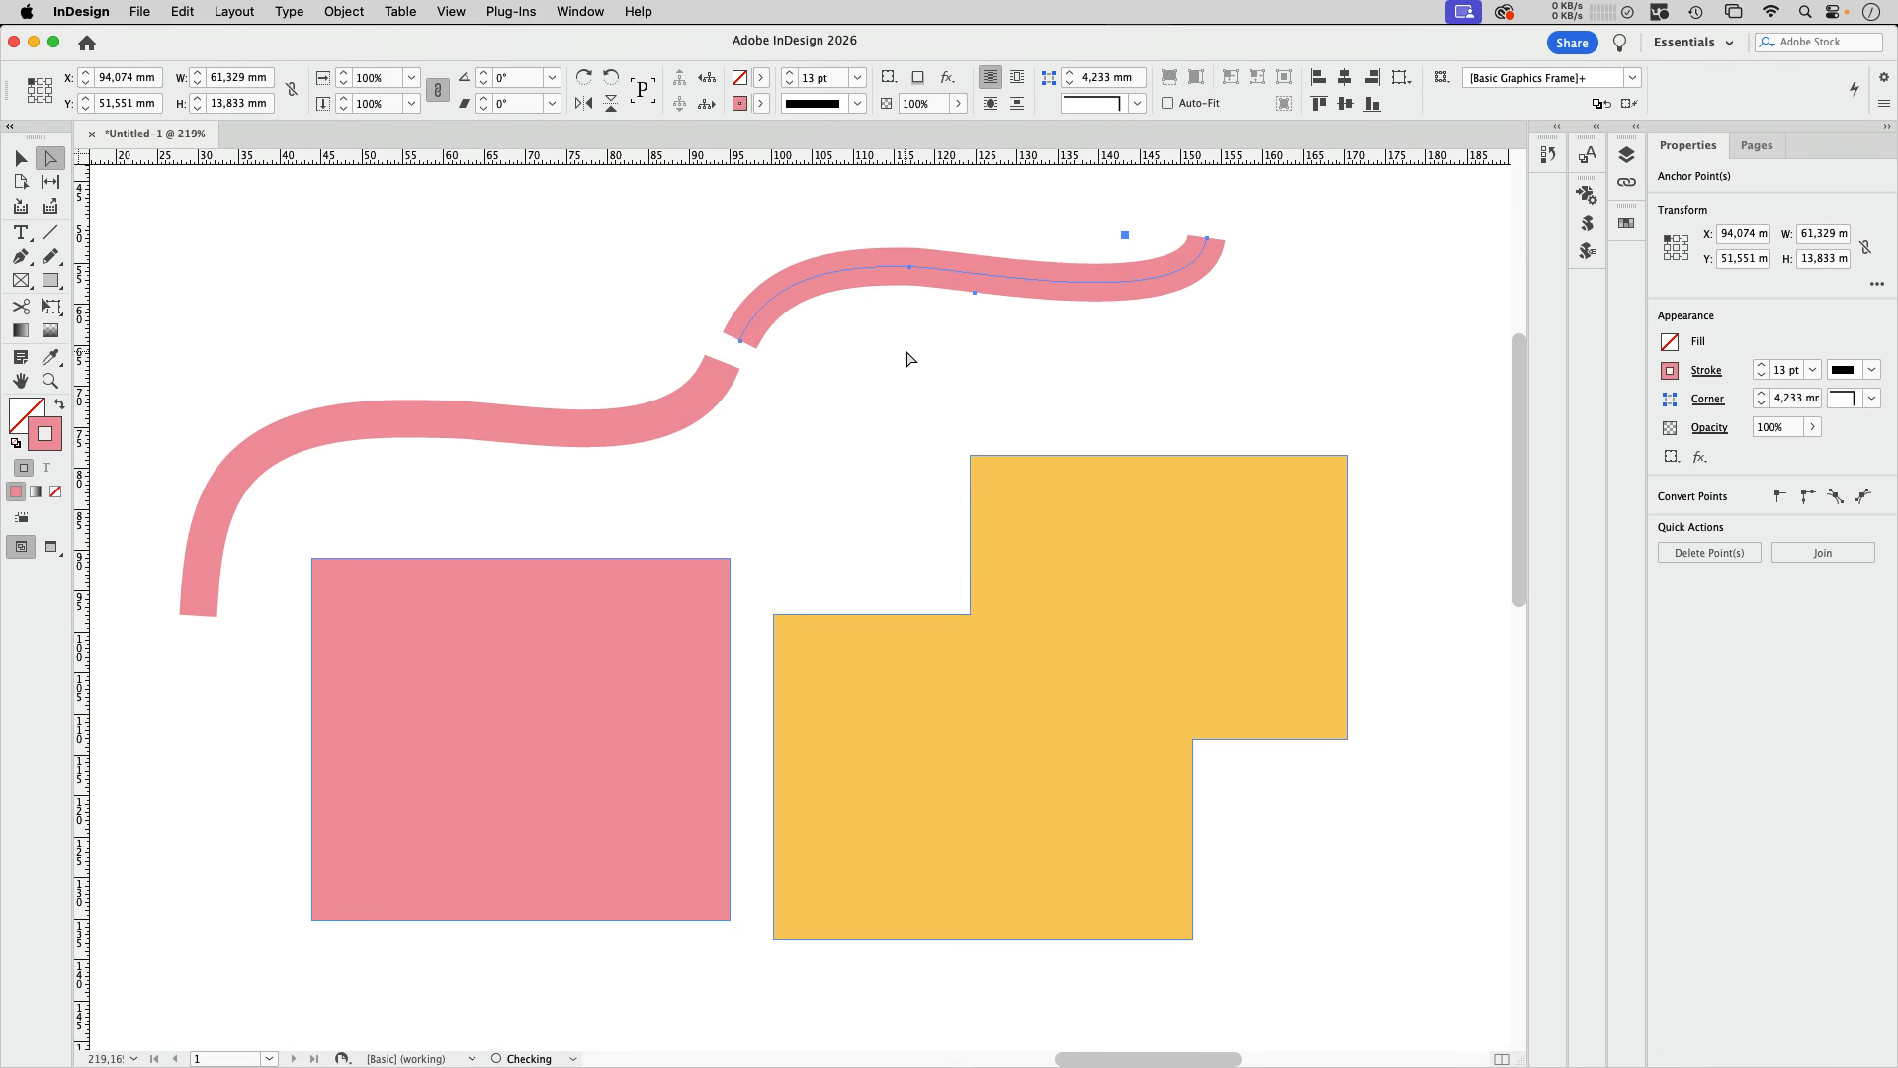
click(19, 158)
click(537, 286)
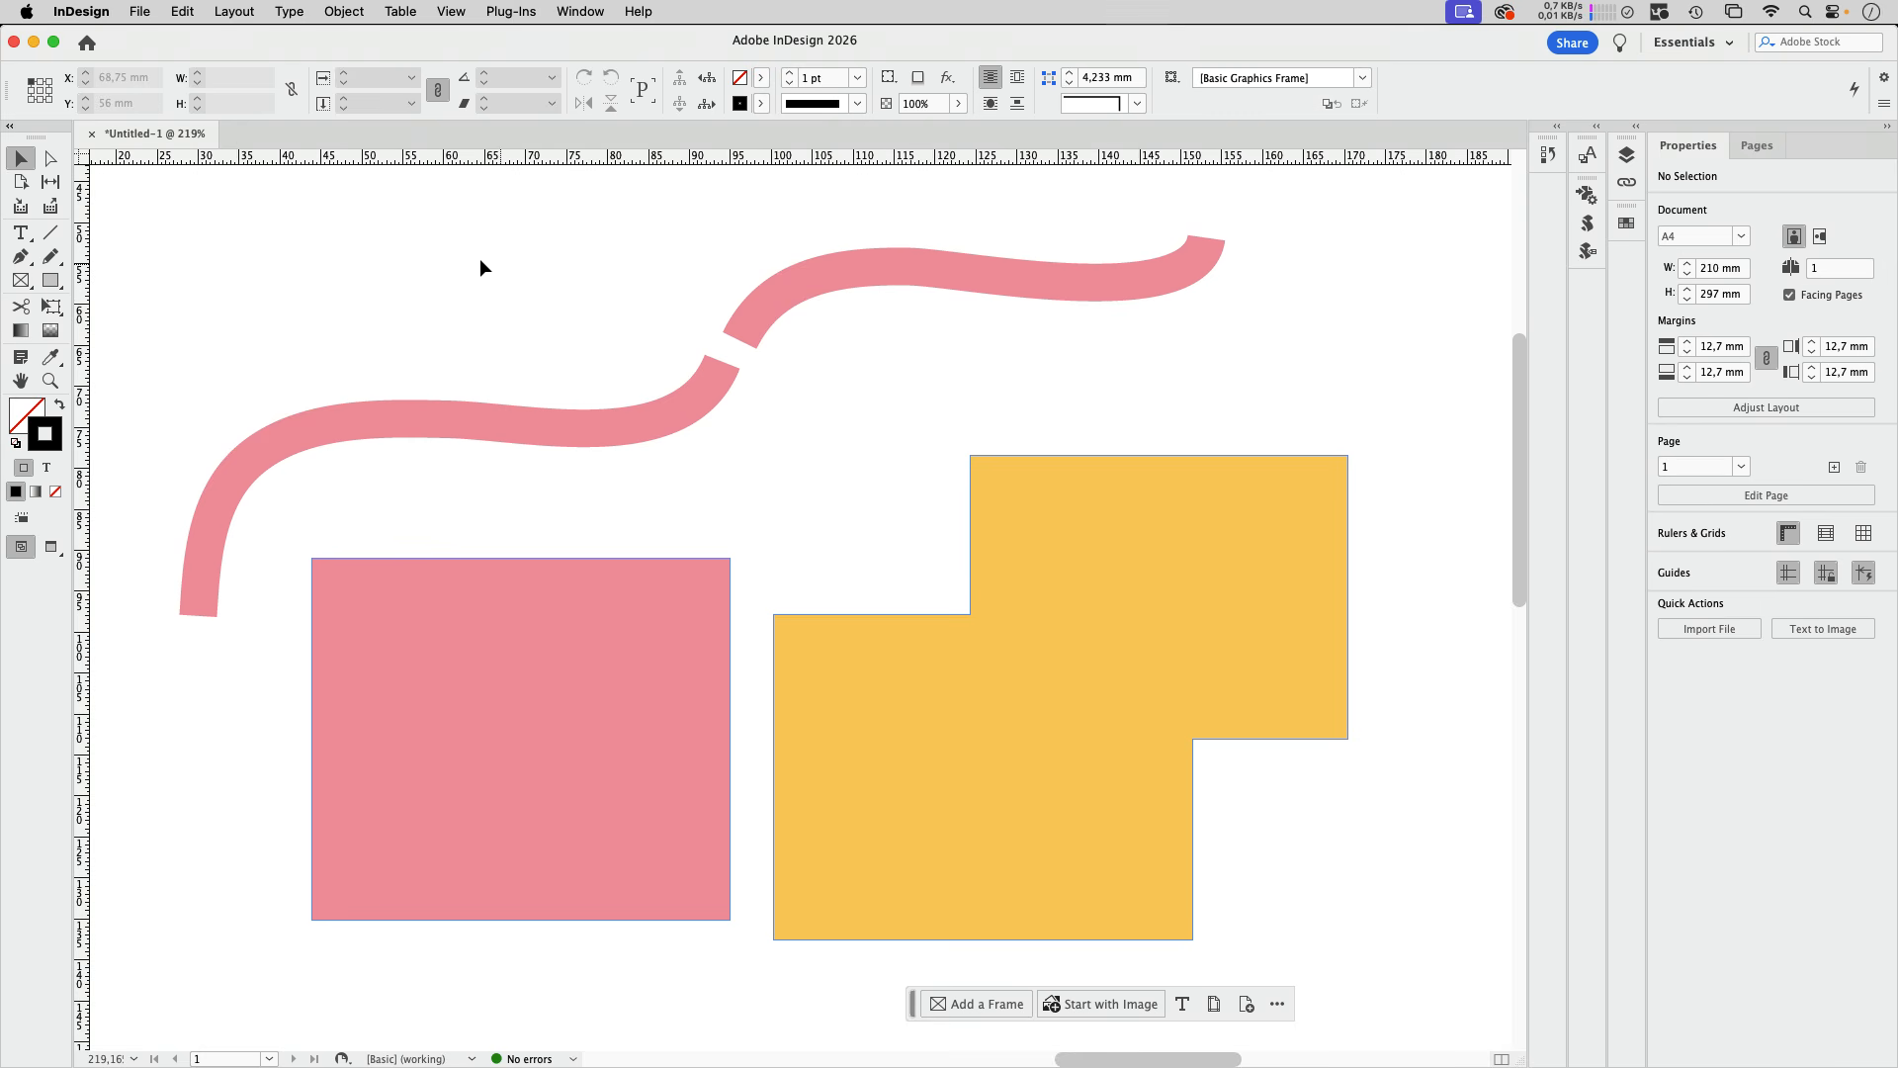
Step: Copy both curves, the pink rectangle and the yellow polygon, and paste them into the Adobe Illustrator document
drag(287, 207, 1238, 822)
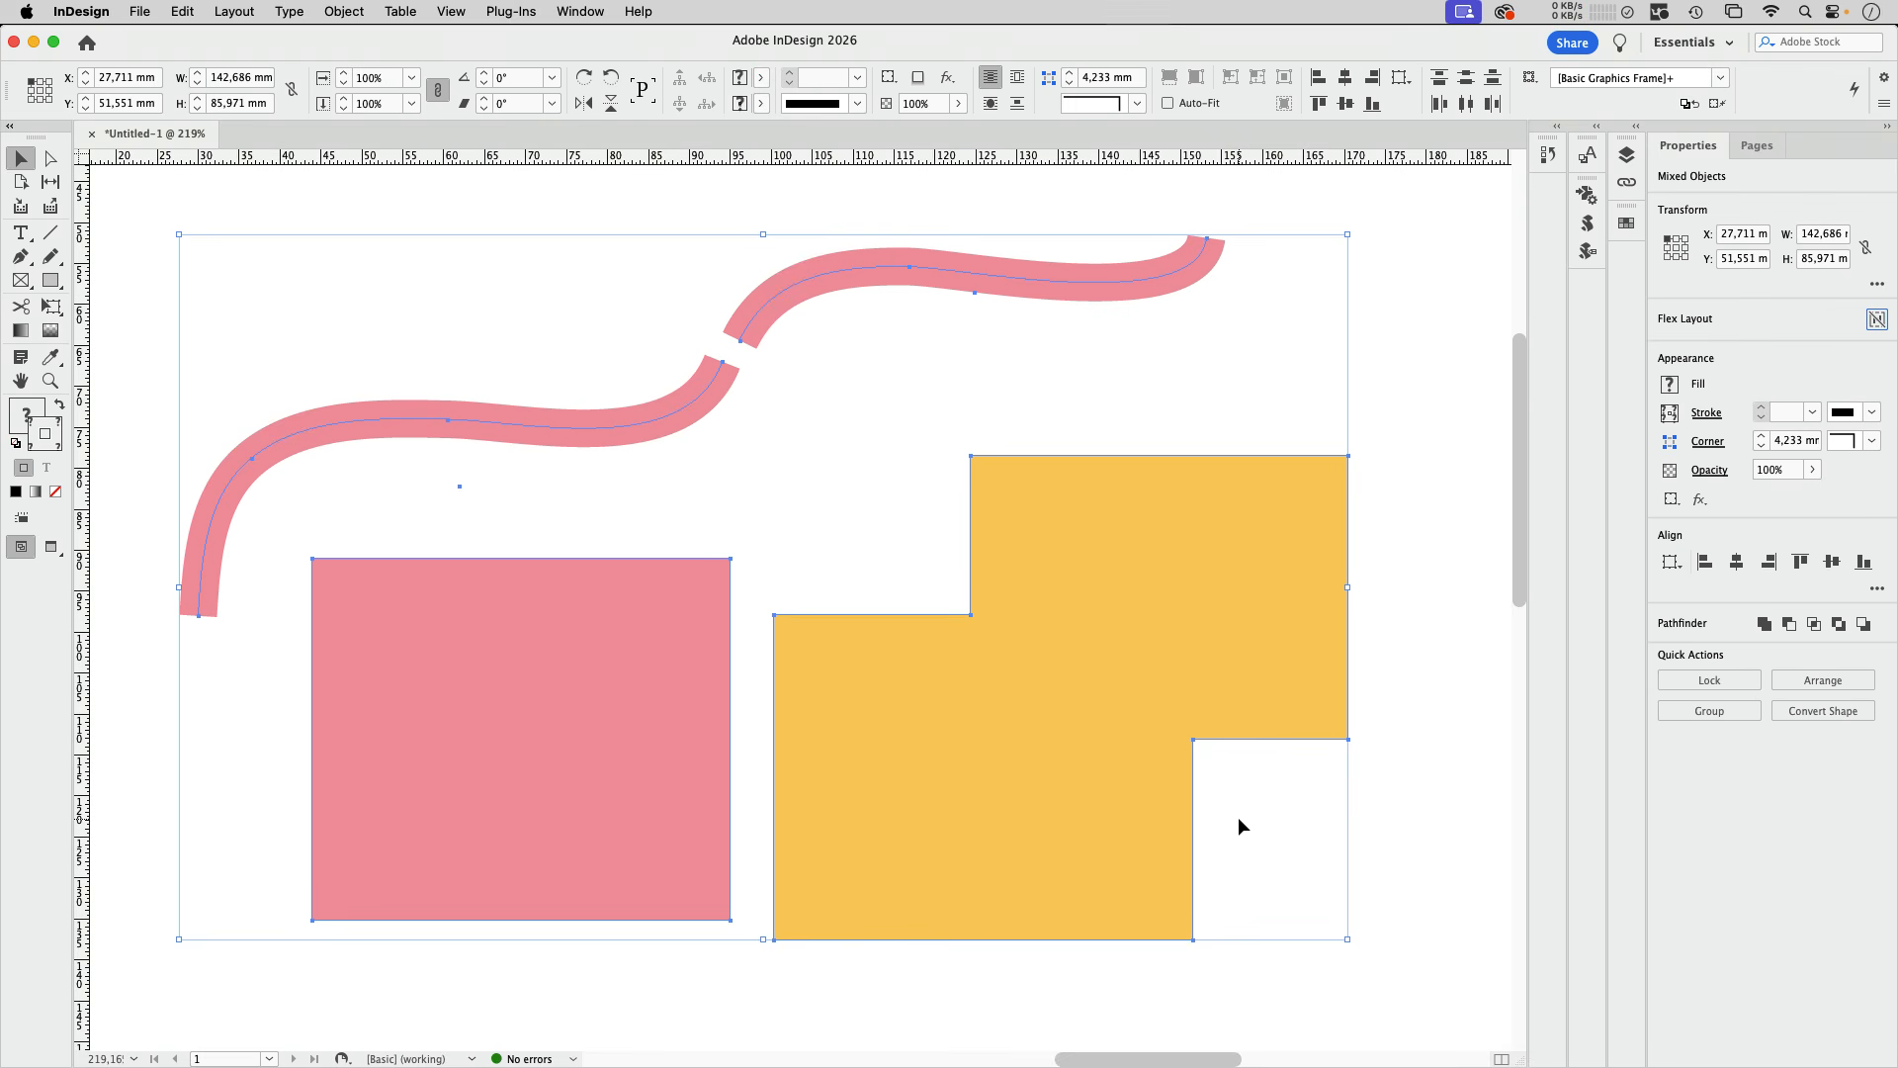
click(910, 1038)
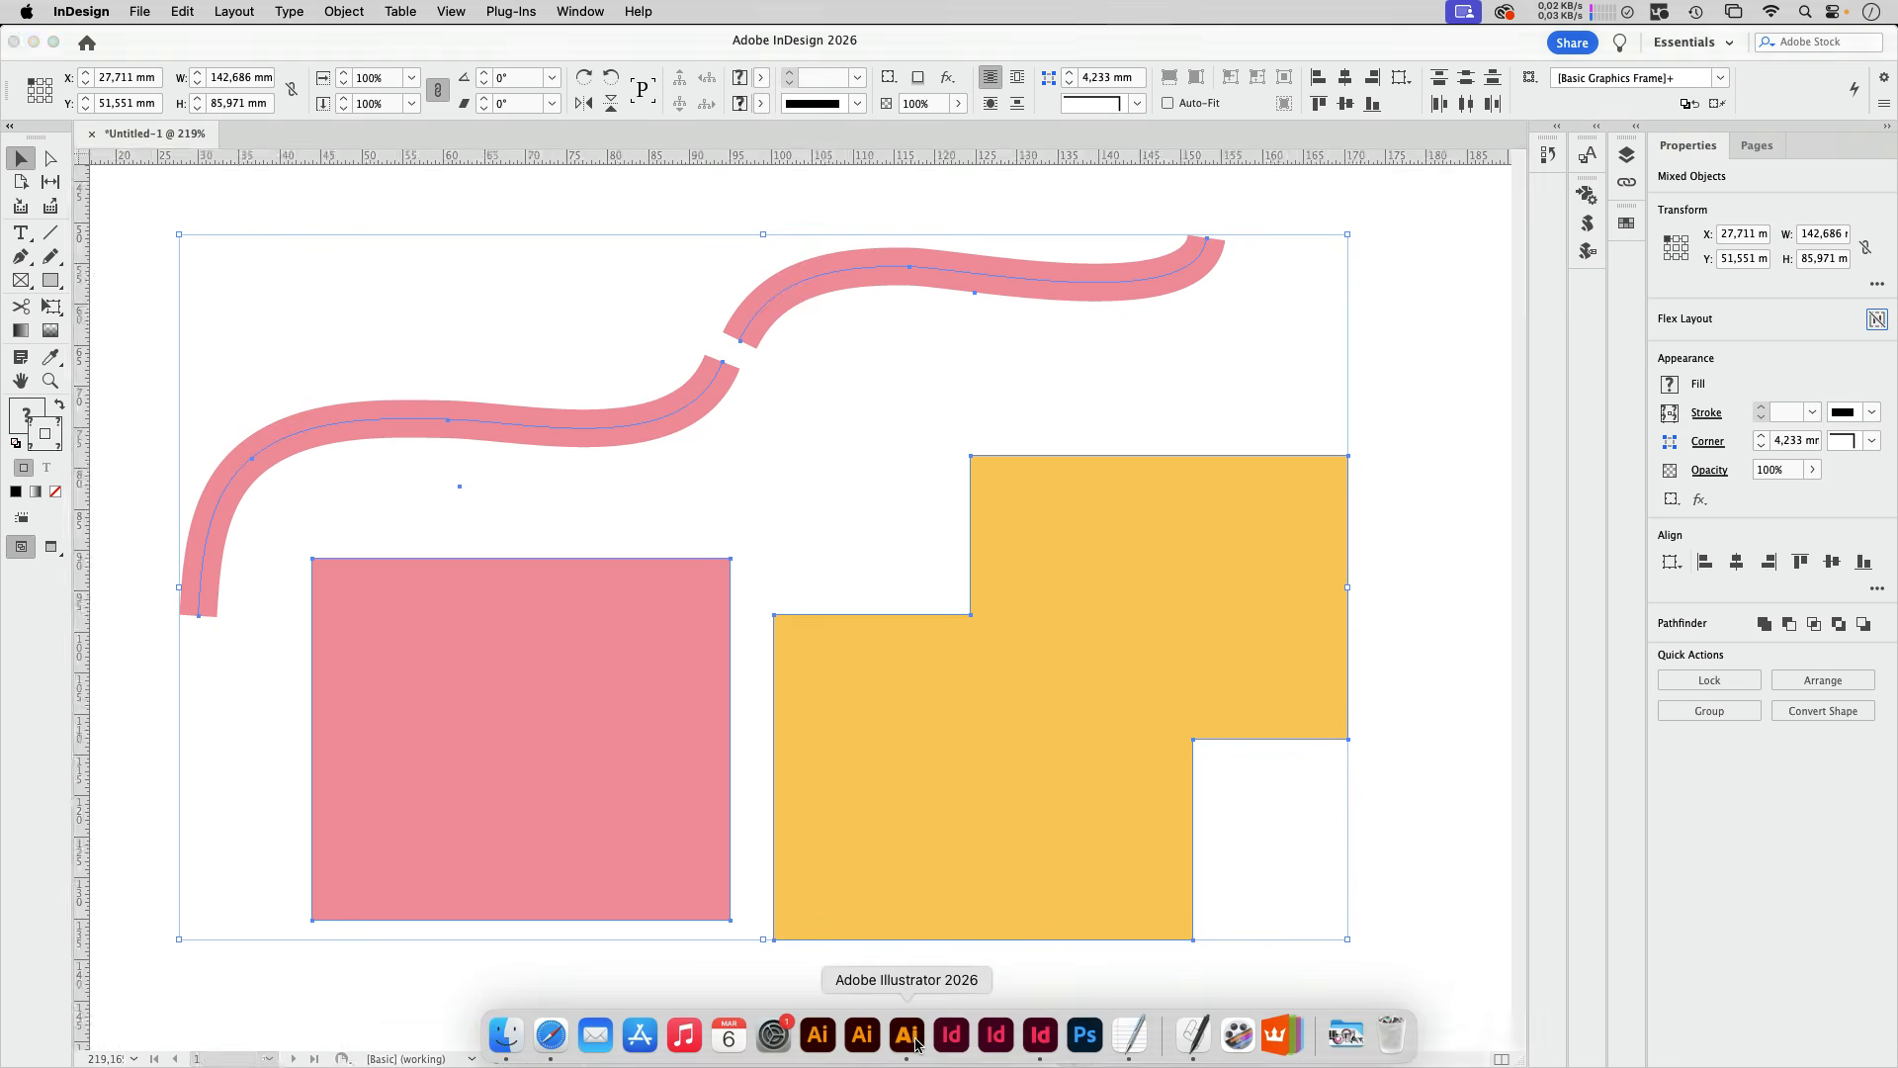
key(super+v)
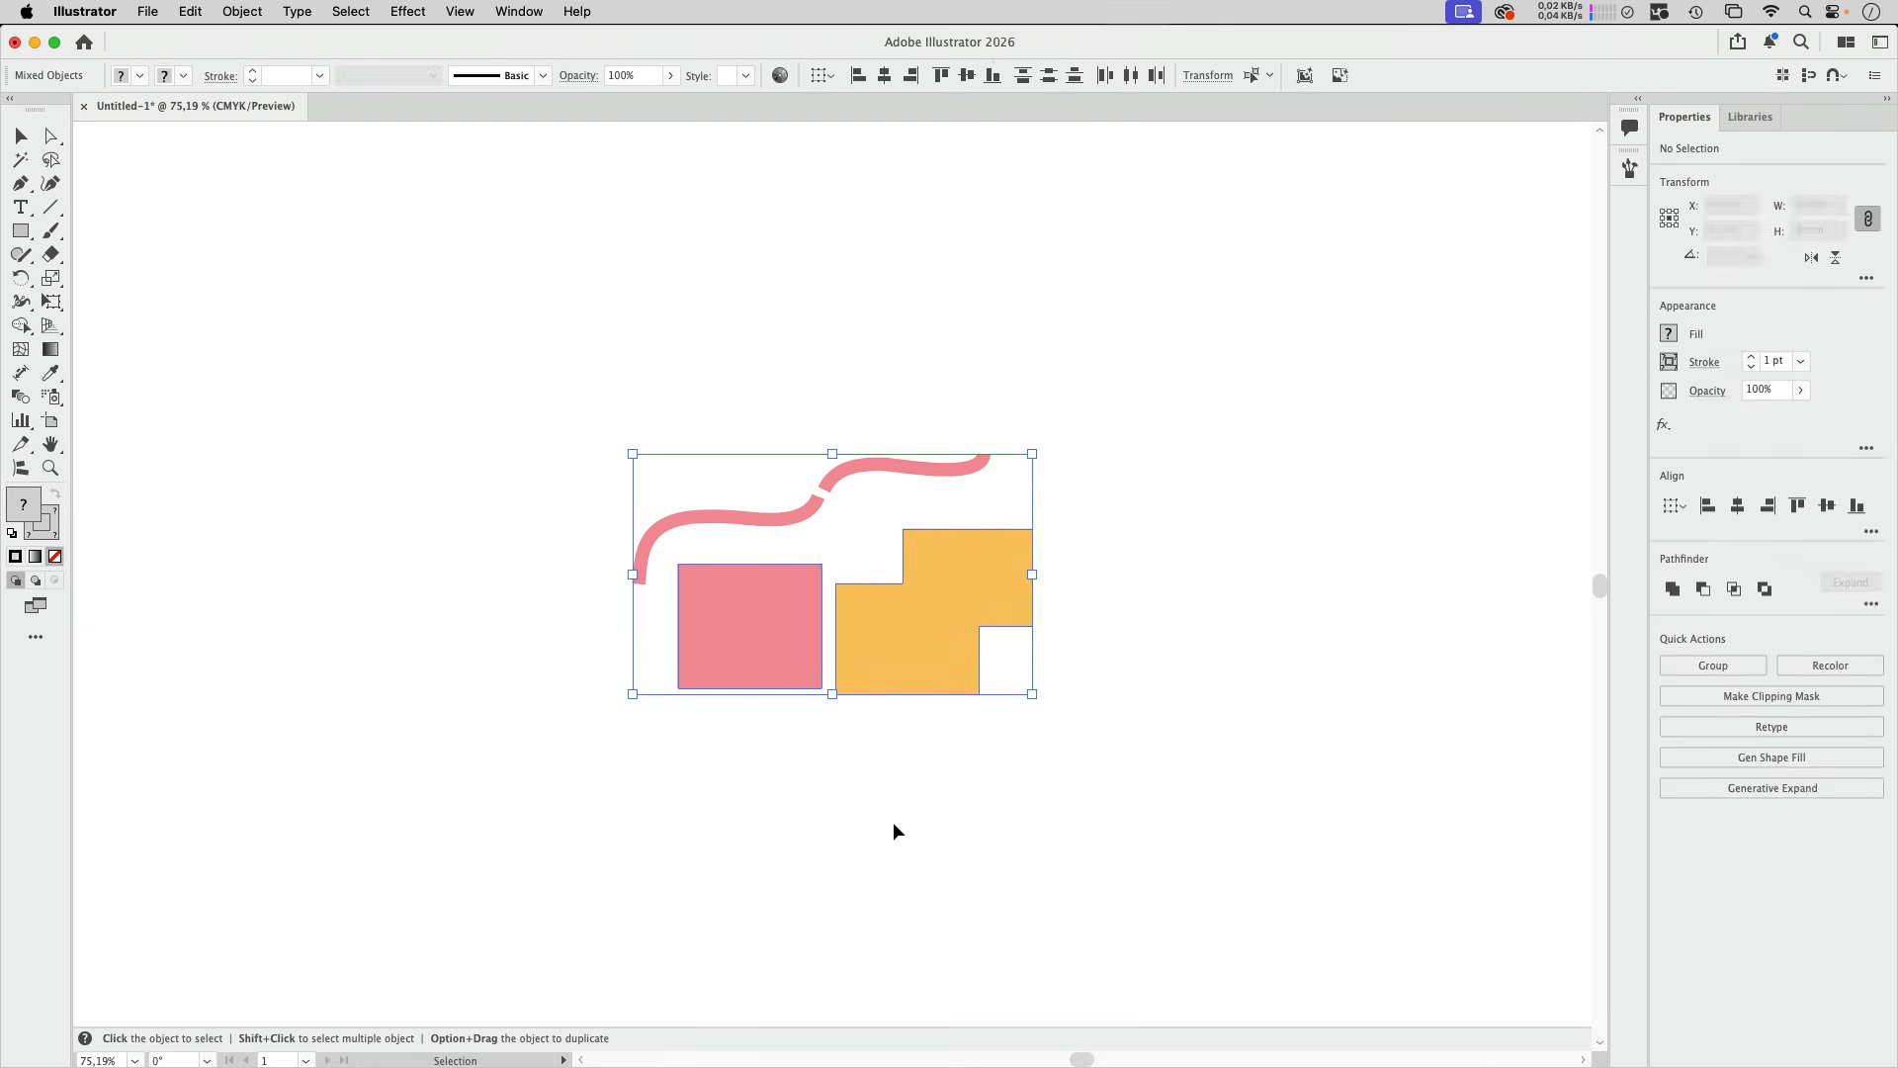
click(930, 420)
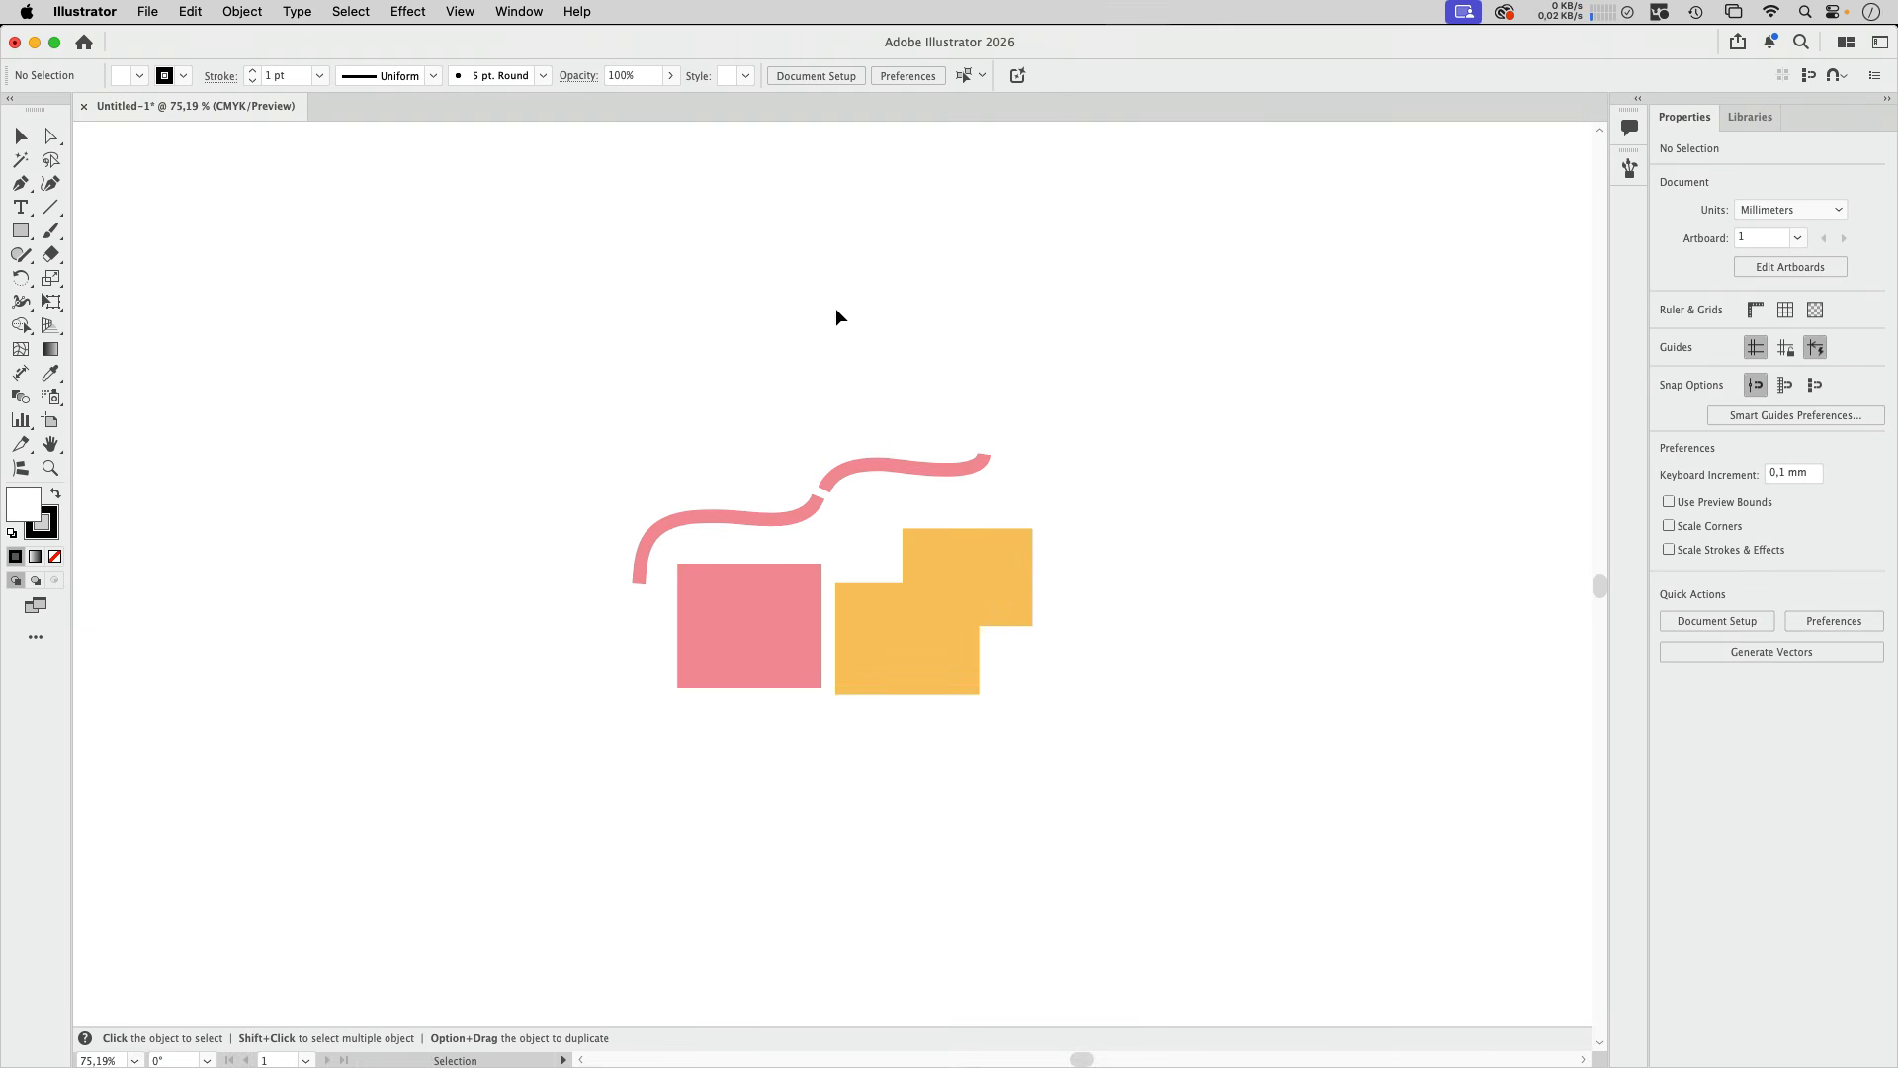
Step: Move the two curve paths out of the clip group into Layer 1 and delete the emptied clip group
click(520, 11)
click(606, 781)
drag(1226, 339, 1118, 256)
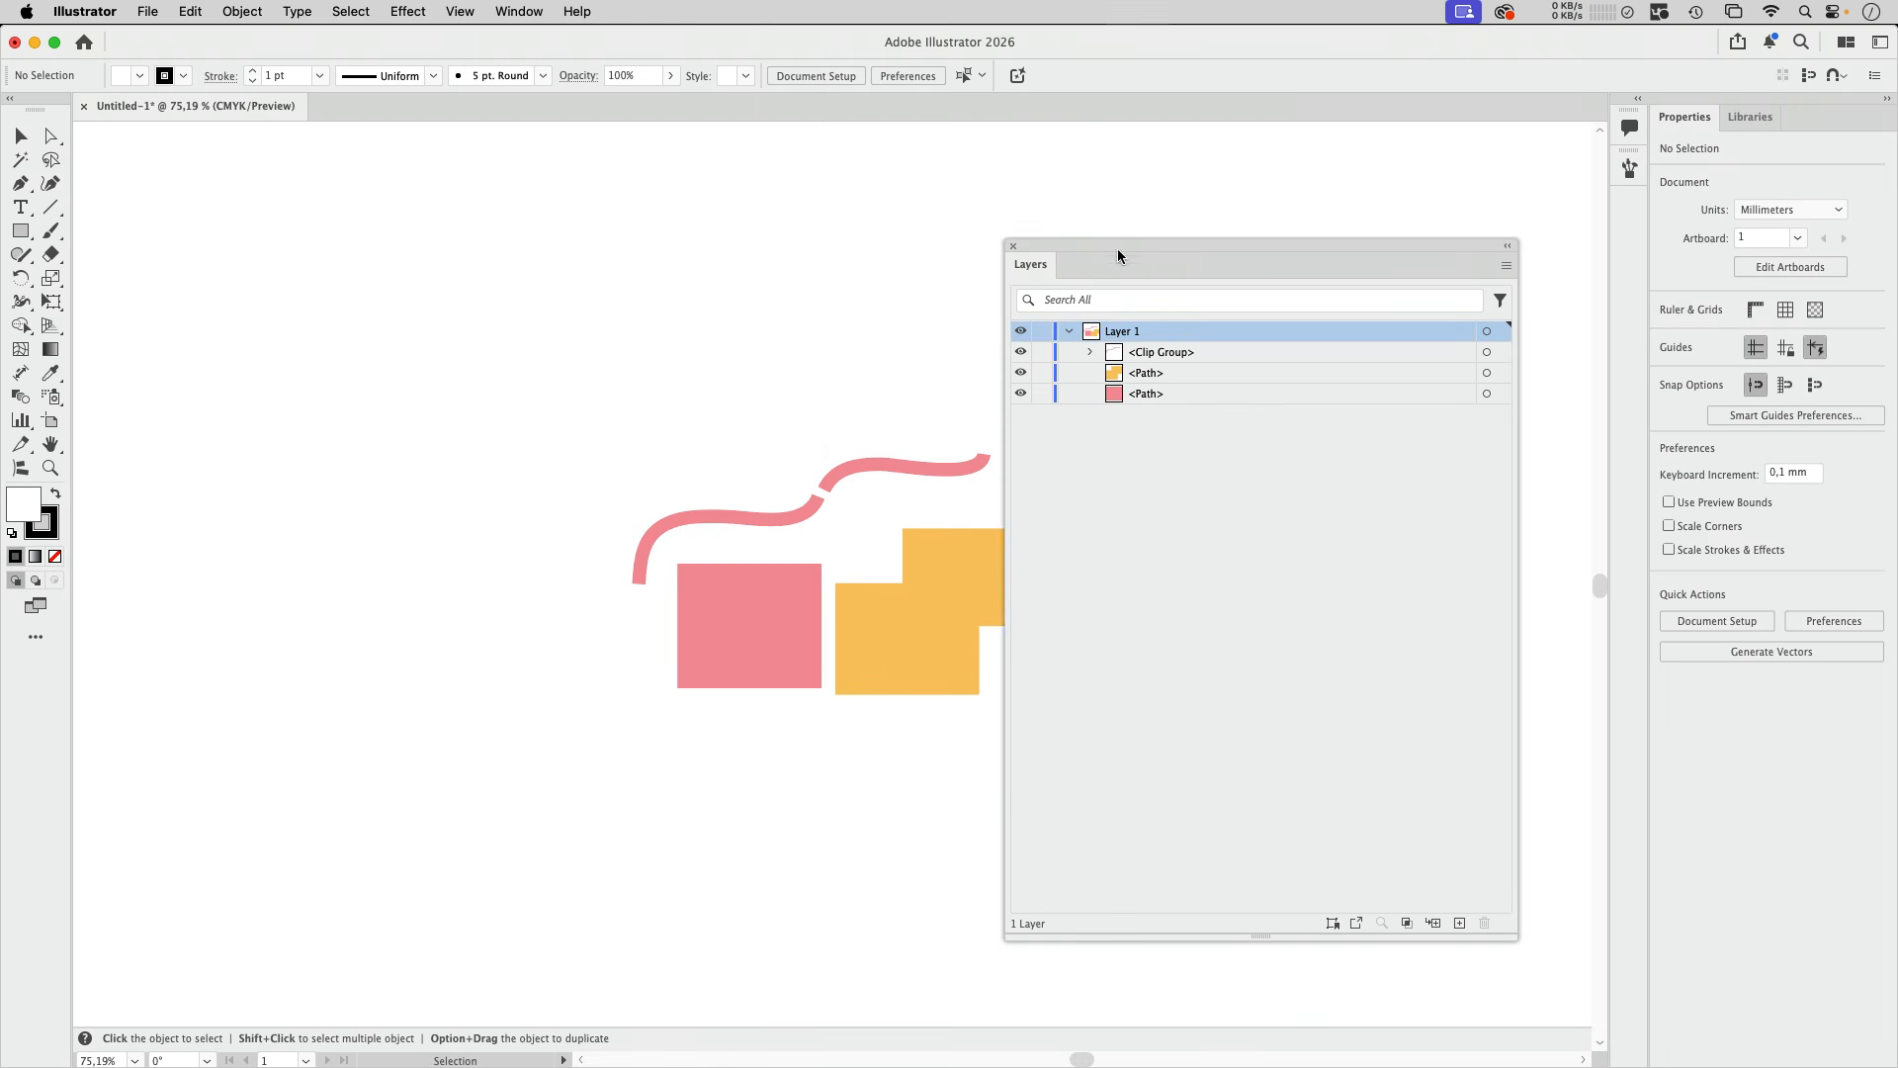
click(1088, 352)
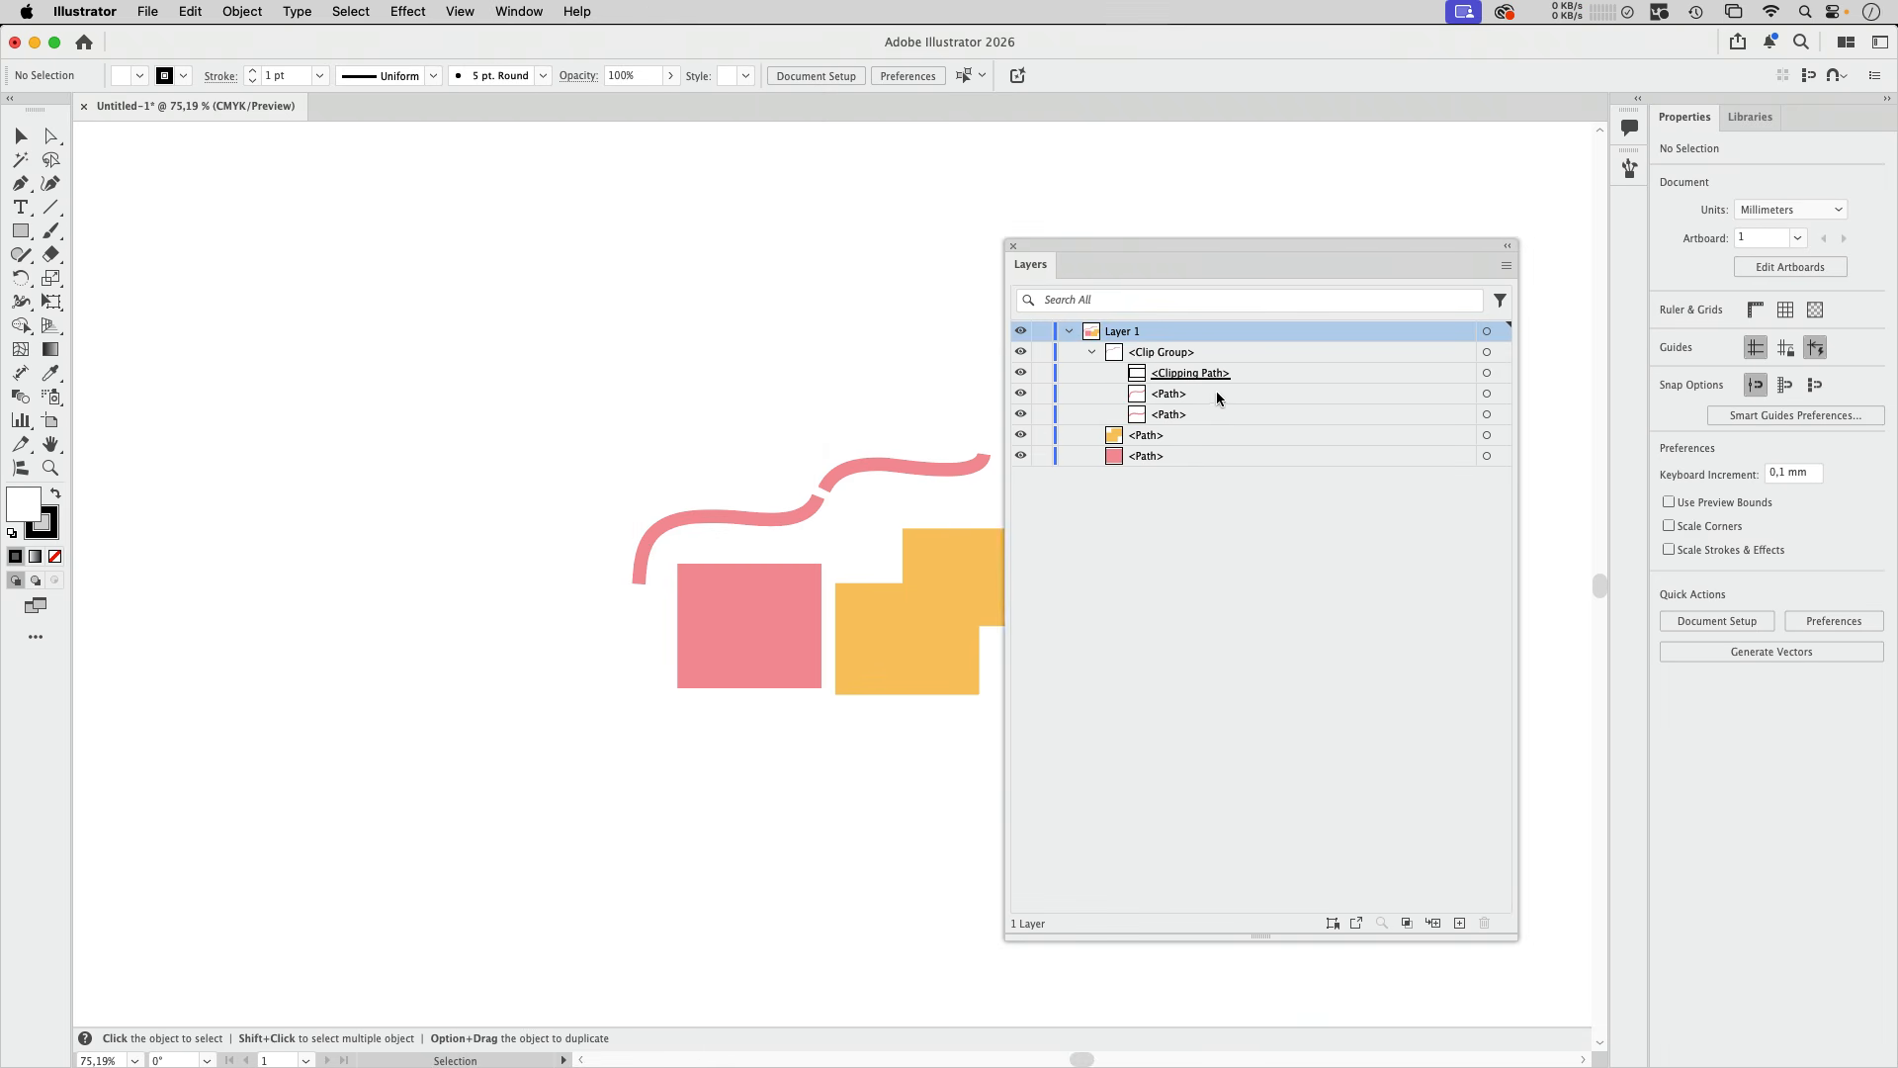
click(1216, 394)
shift+click(1218, 415)
drag(1232, 394, 1225, 352)
click(1228, 398)
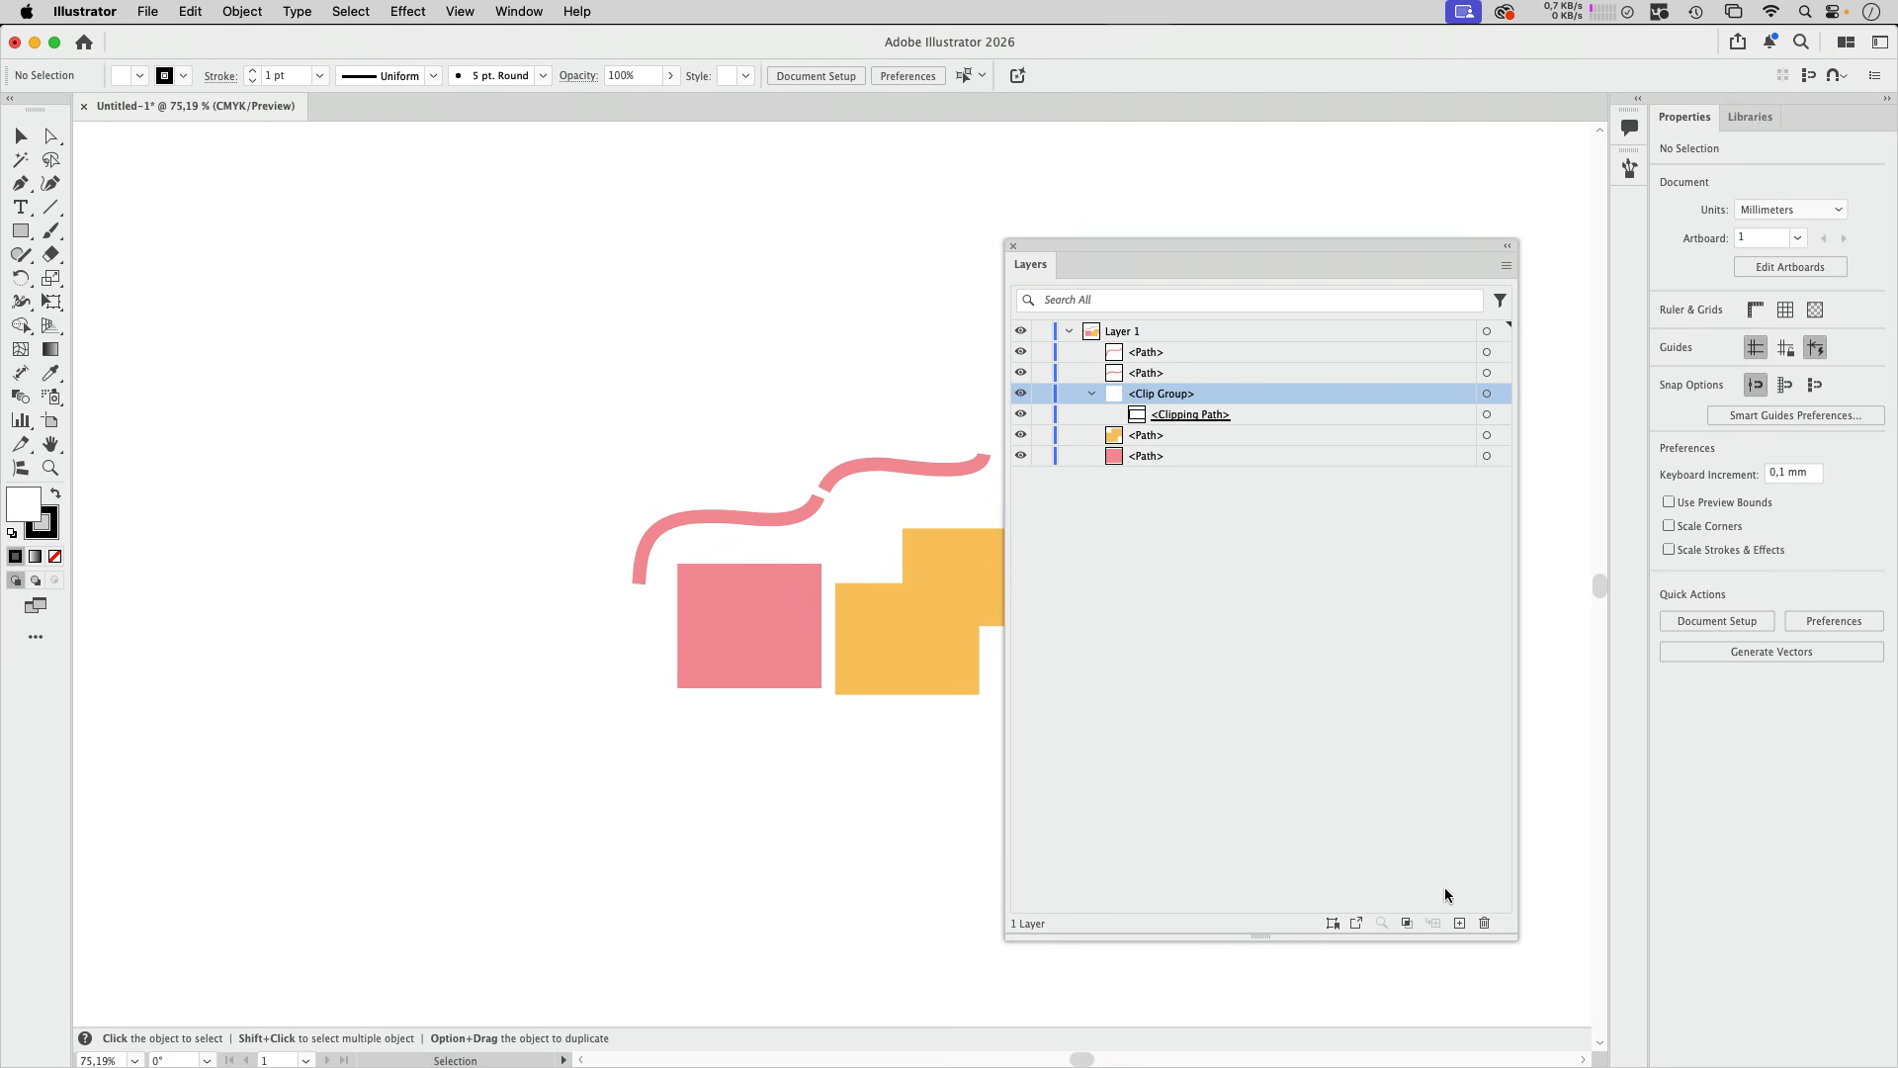
click(1484, 923)
drag(1163, 269, 1296, 243)
Step: Turn on Smart Guides for the document
key(z)
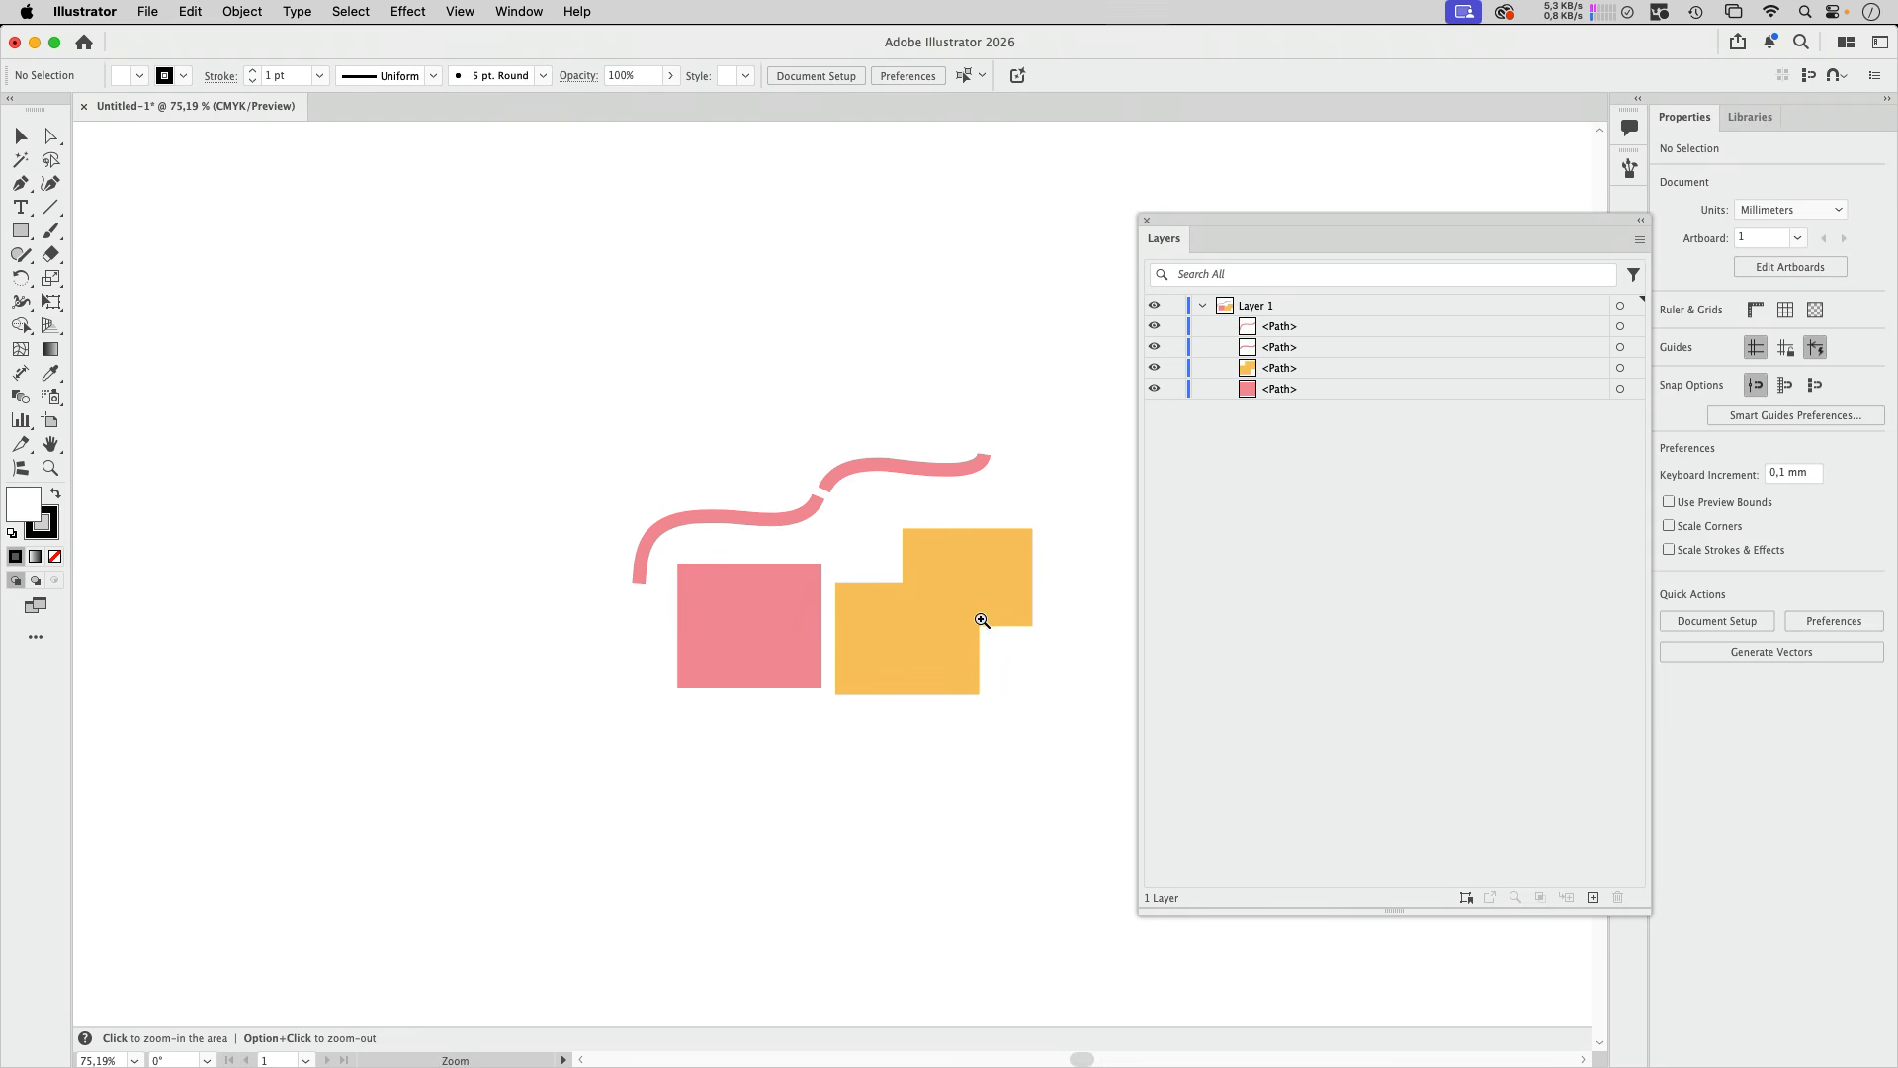
drag(935, 583, 1171, 583)
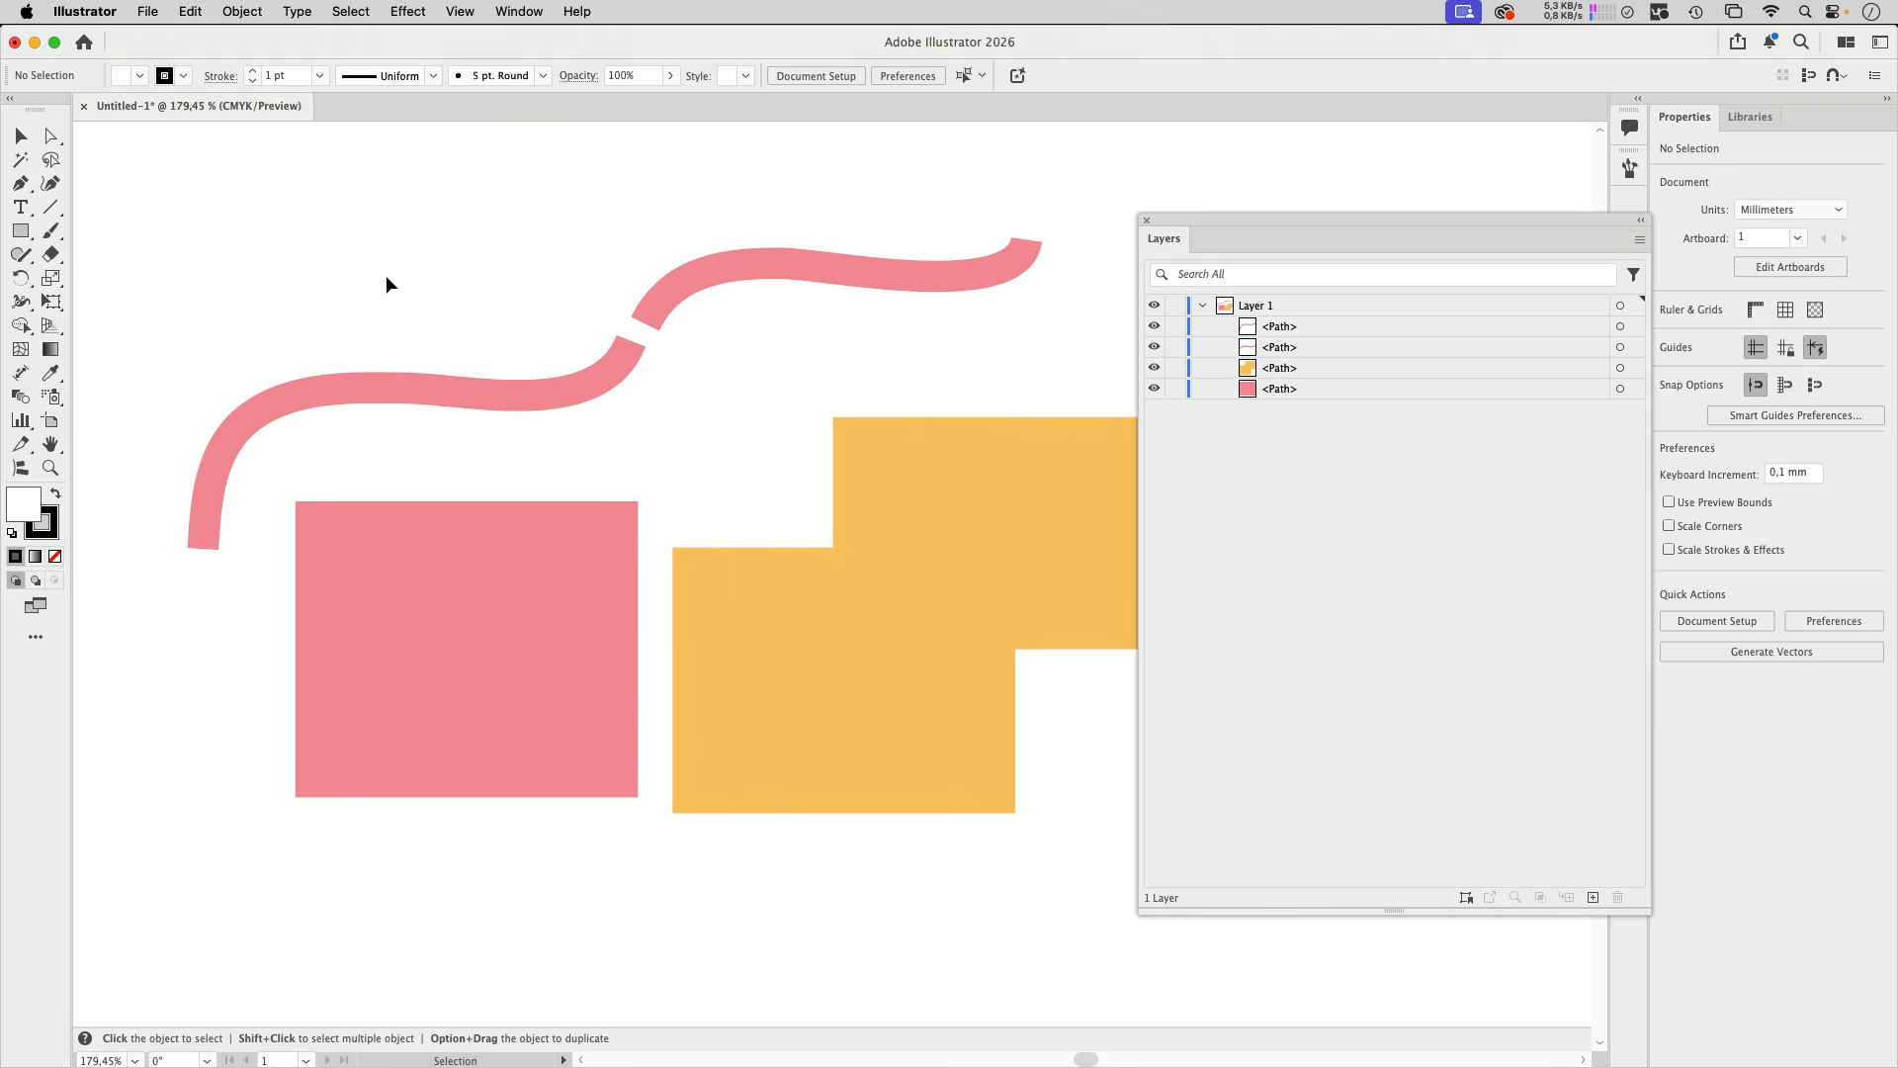
click(19, 137)
click(461, 12)
mouse_move(514, 1065)
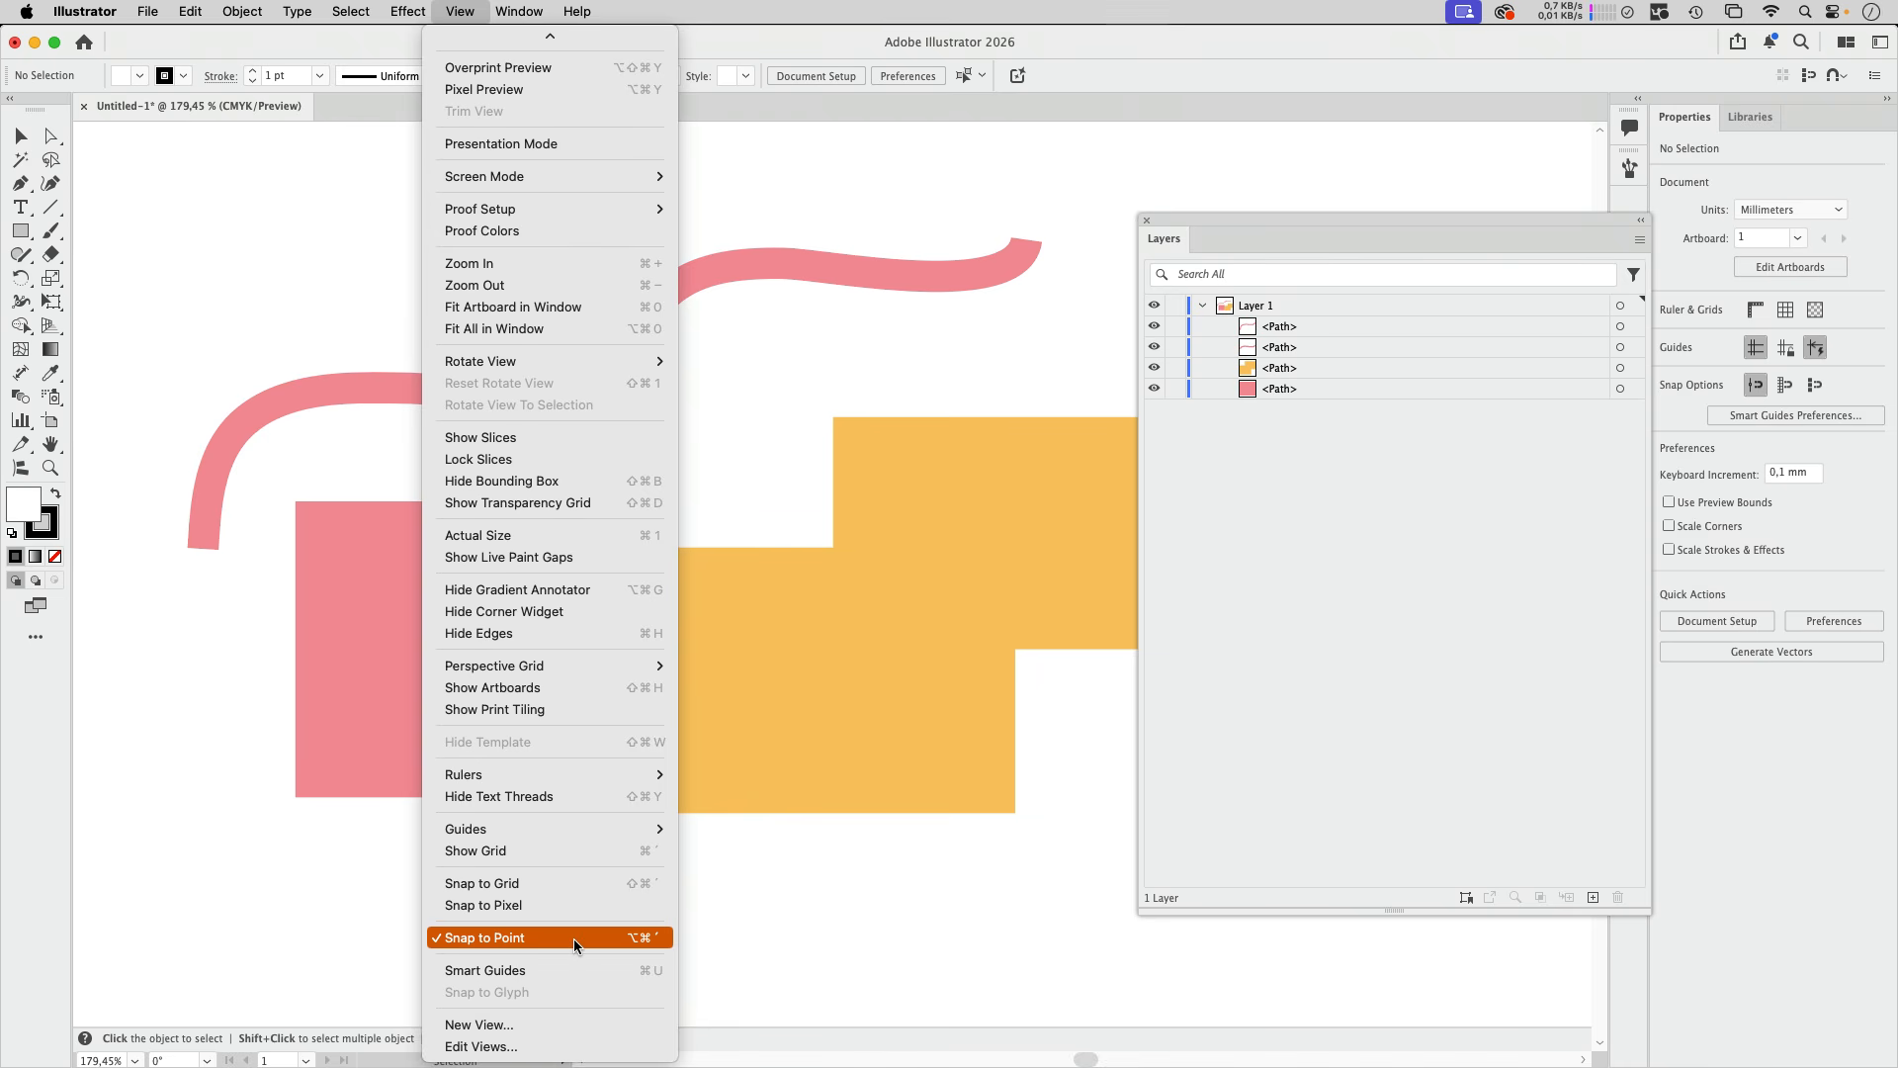
click(465, 973)
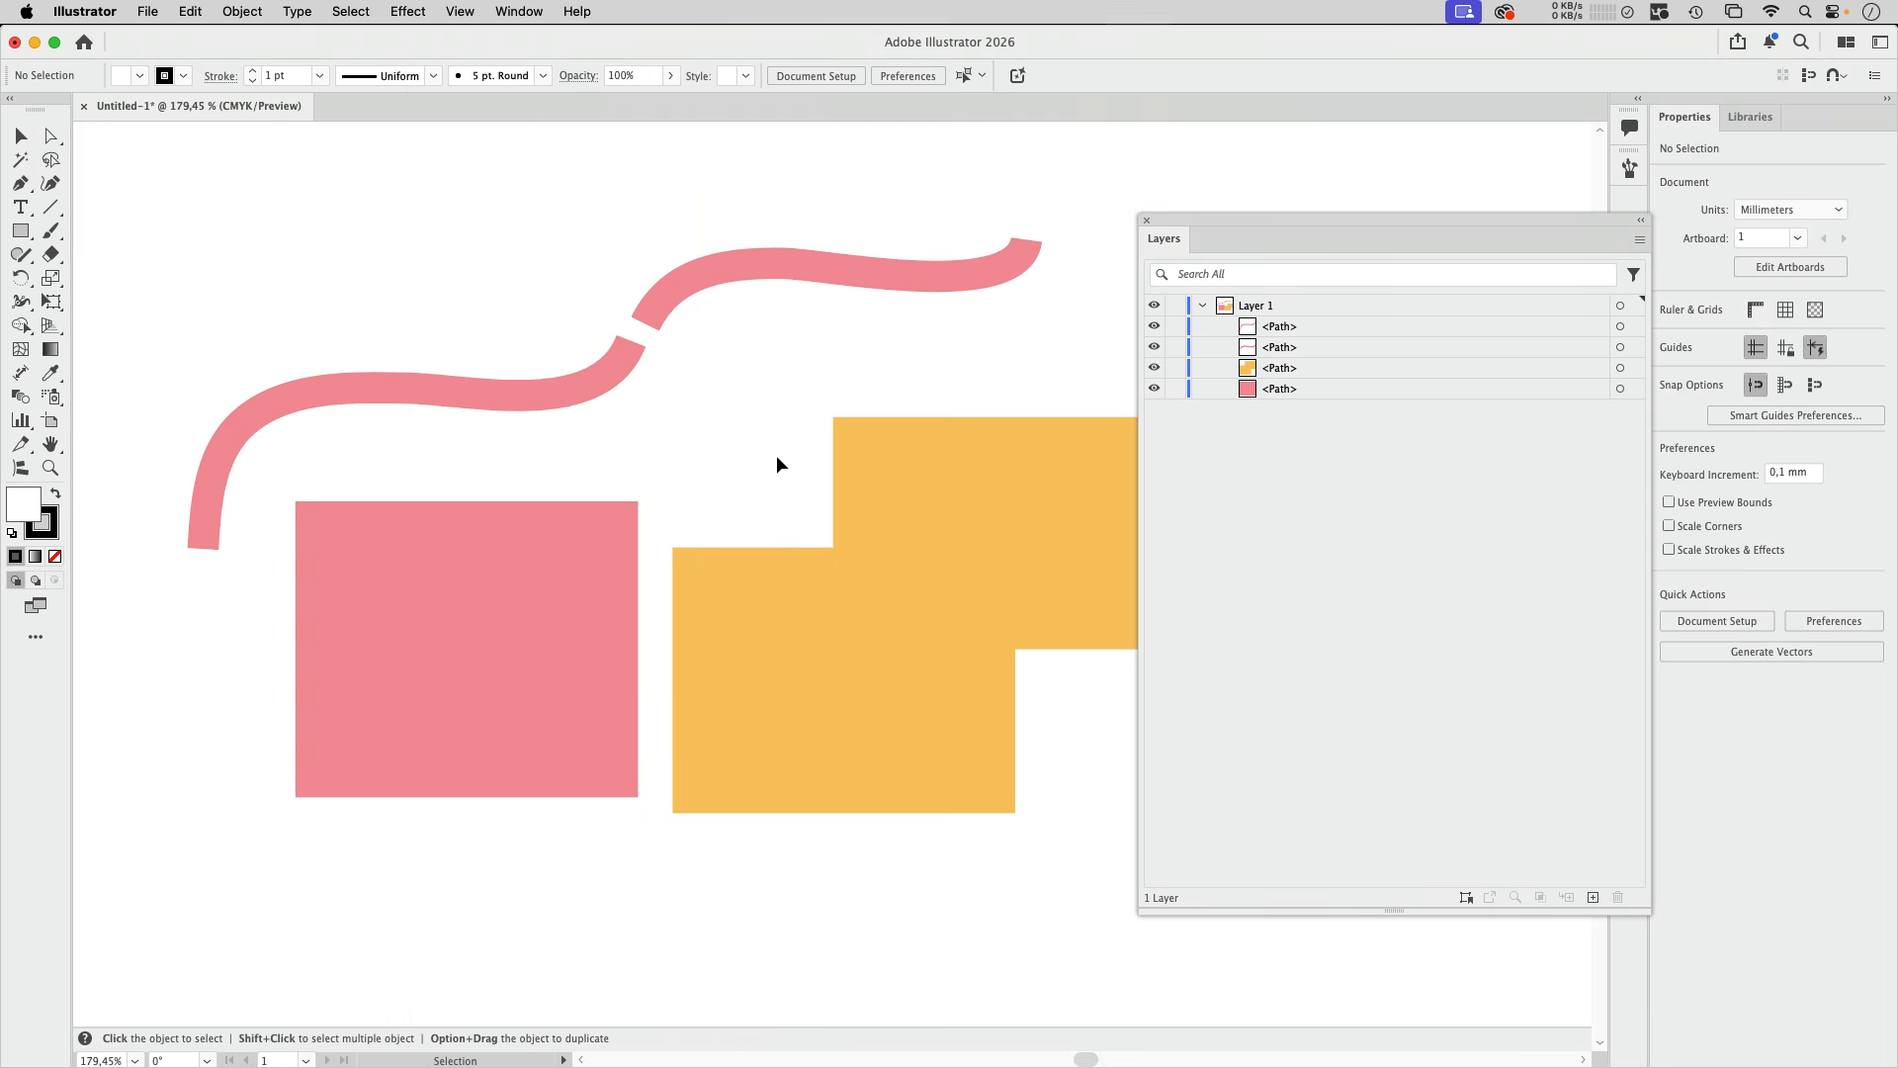
Step: Try moving the upper curve's lower-left anchor point to the right with the Direct Selection tool, and undo the move
click(52, 135)
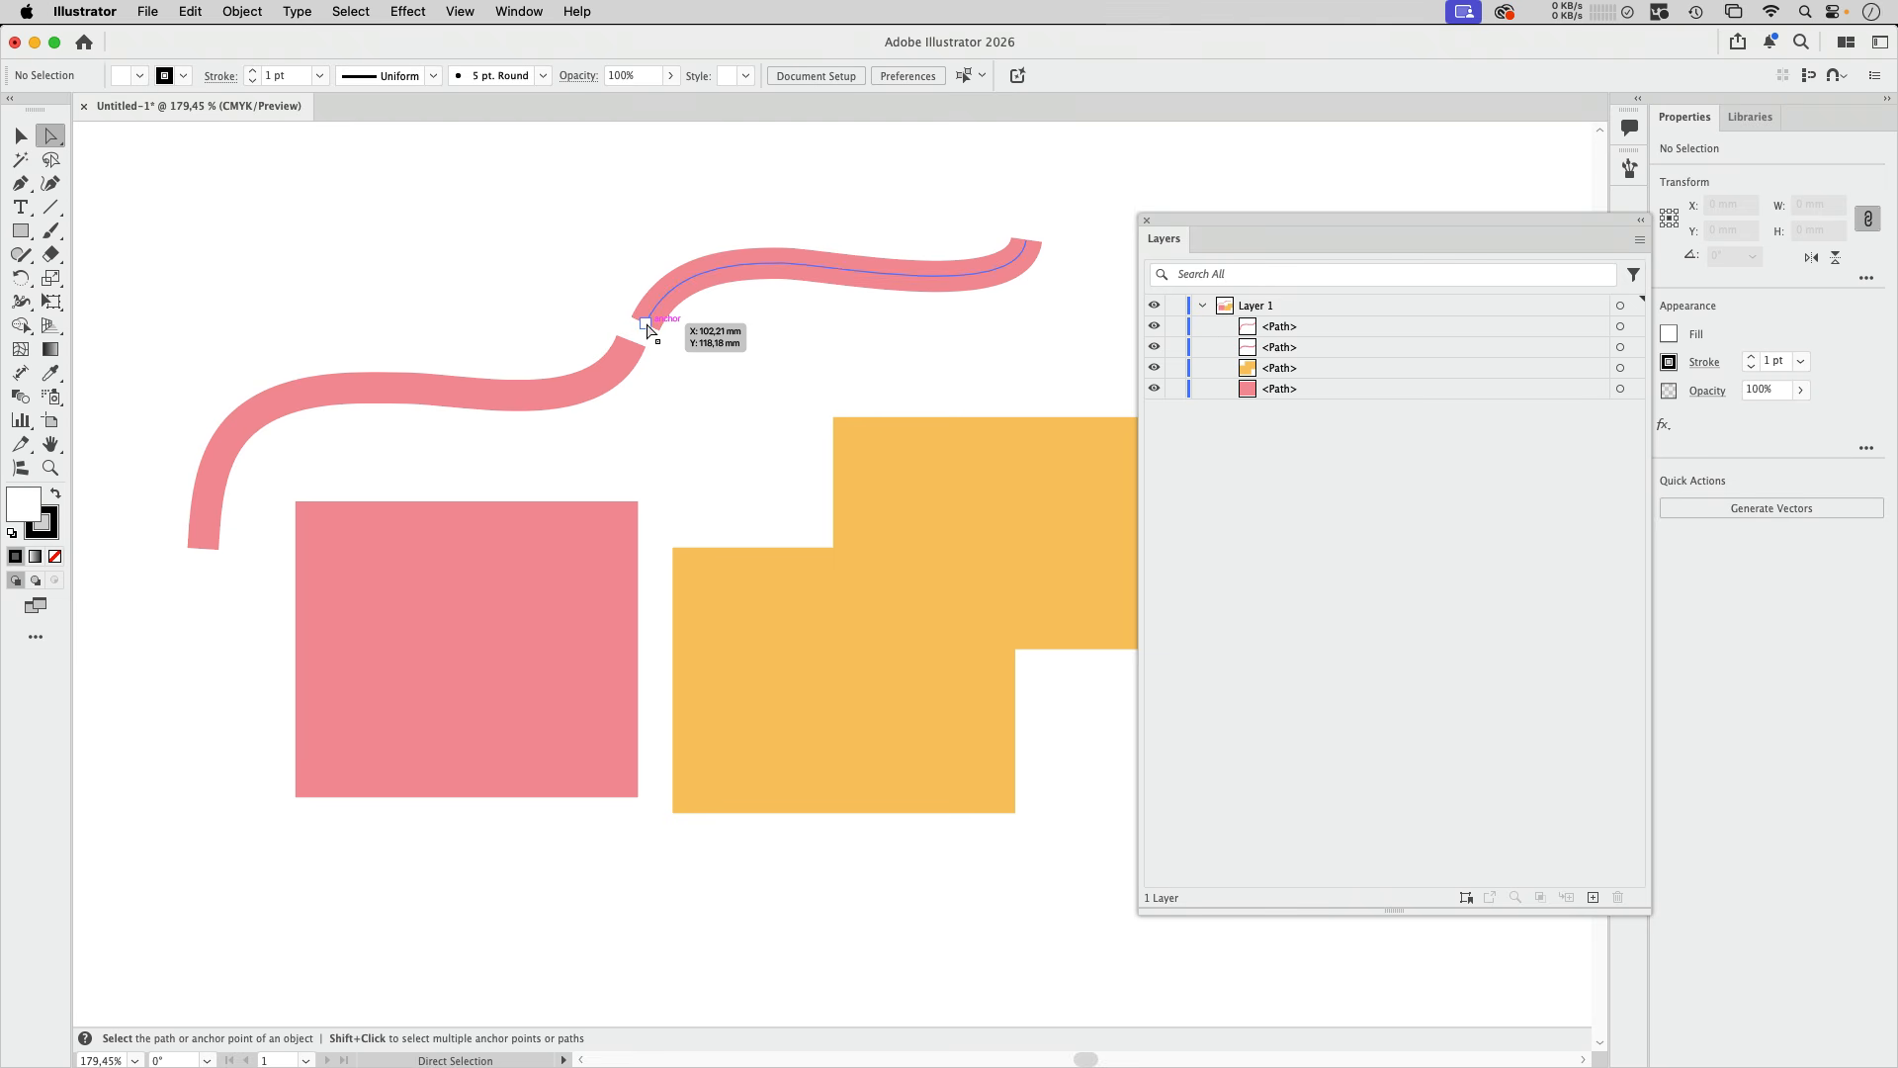
mouse_move(647, 324)
mouse_down()
mouse_move(577, 247)
mouse_move(704, 340)
mouse_up()
key(super+z)
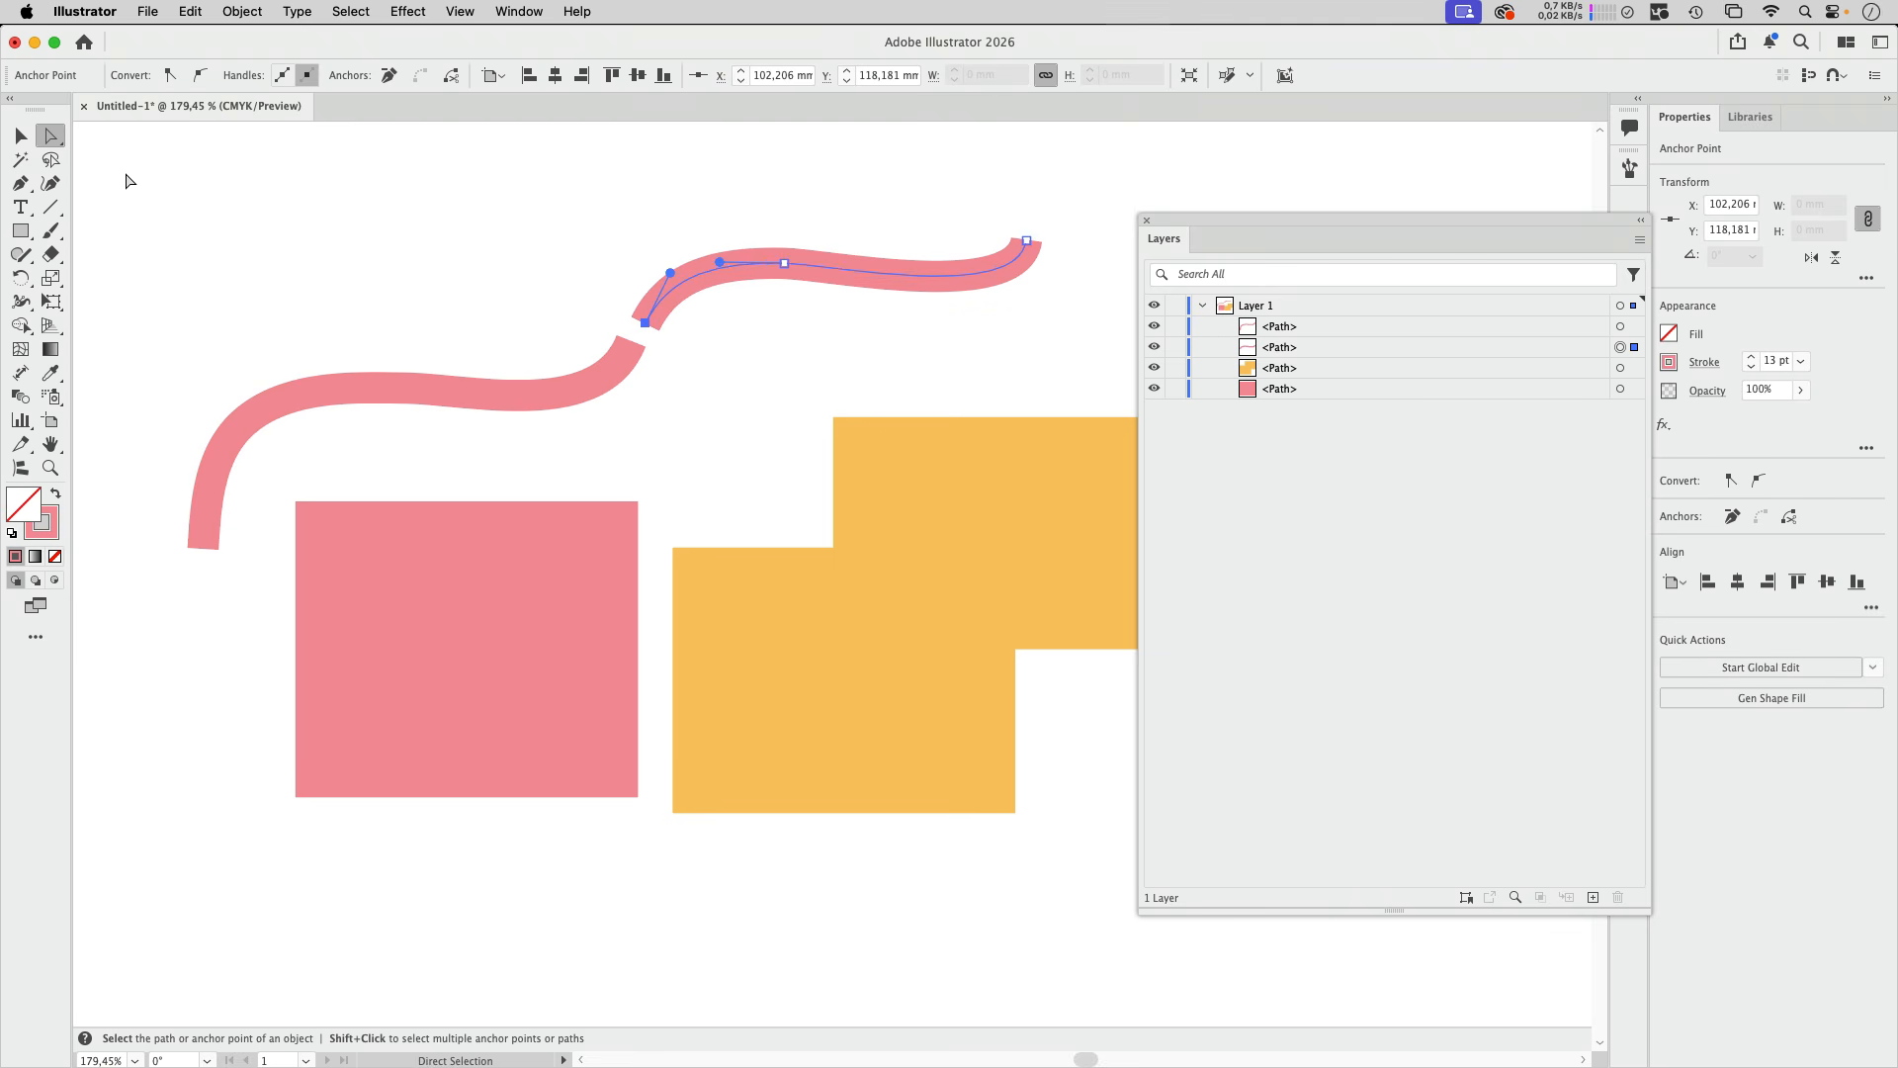
Step: Move the pink rectangle down to X 75.5 mm, Y 166.88 mm with the Selection tool, and slightly up and left with Direct Selection
click(19, 138)
mouse_move(556, 584)
mouse_down()
mouse_move(517, 606)
mouse_move(508, 651)
mouse_move(520, 639)
mouse_up()
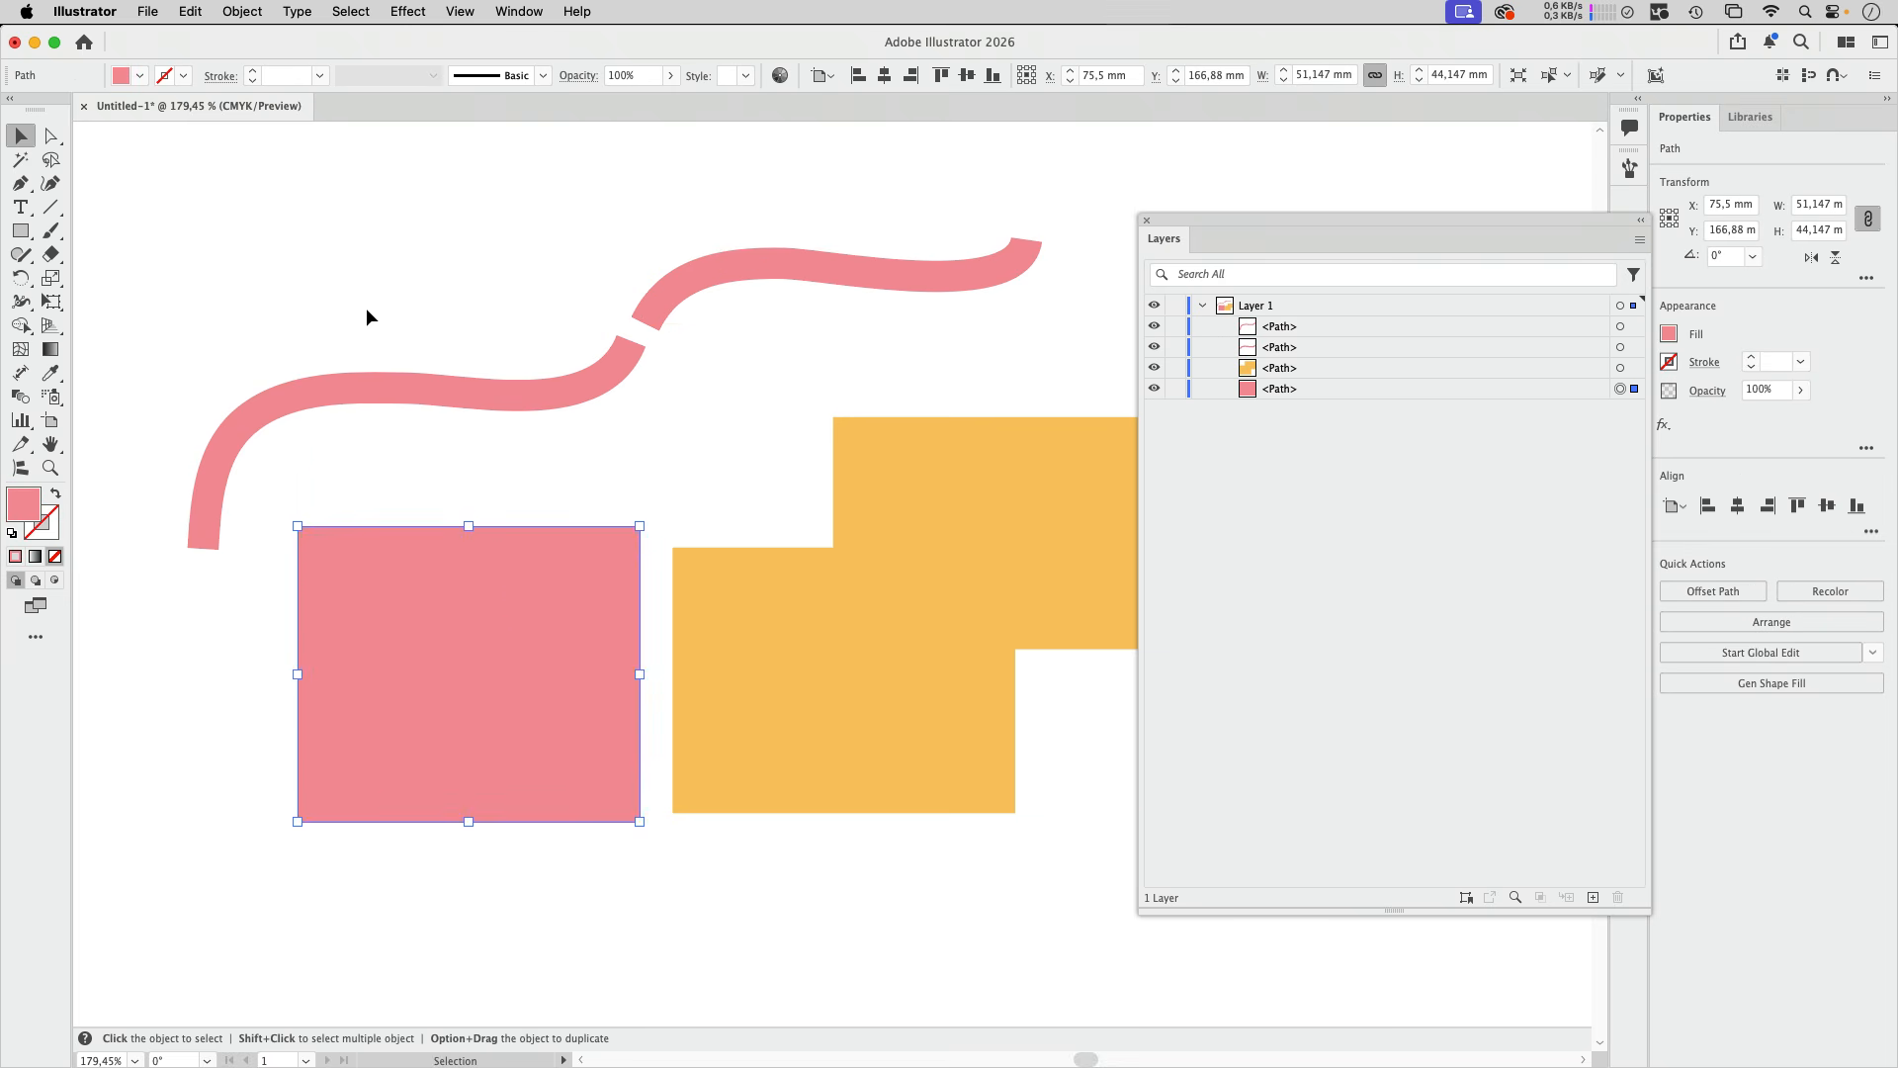
click(241, 187)
click(50, 135)
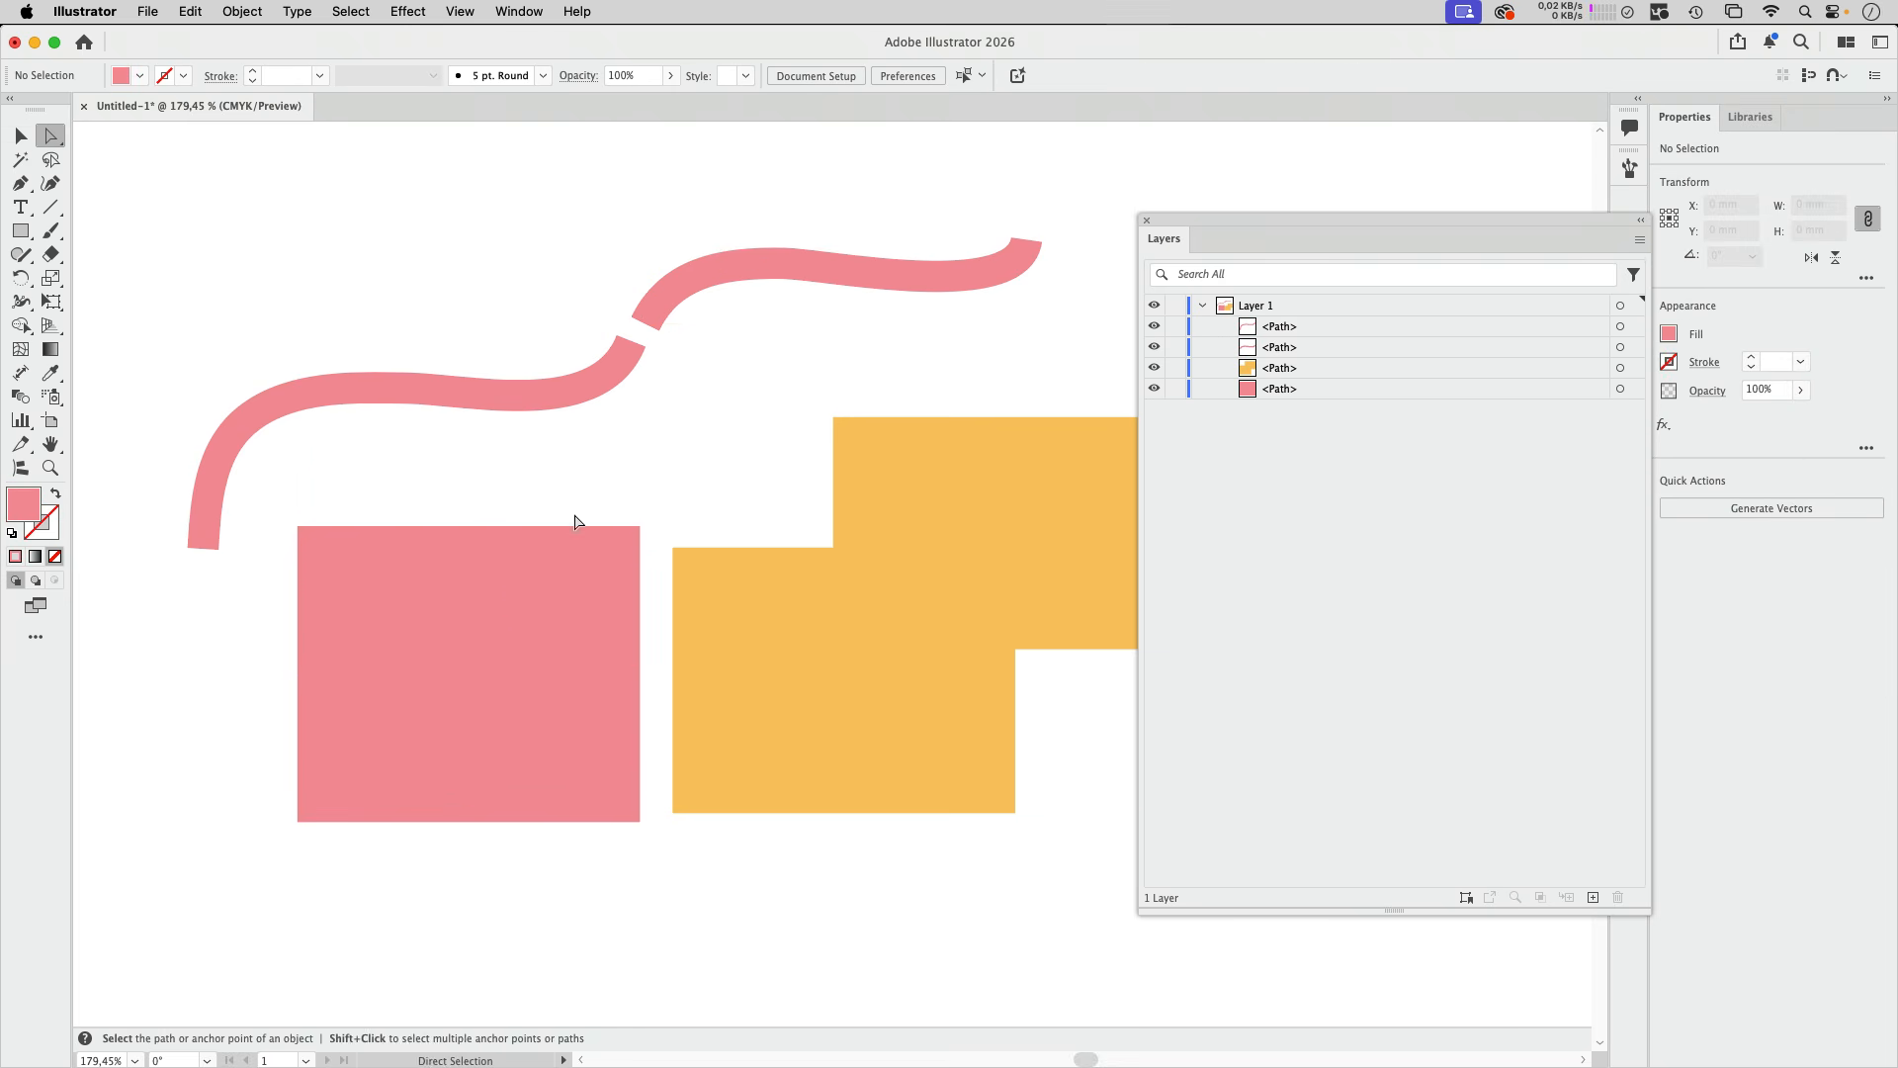
mouse_move(504, 687)
mouse_down()
mouse_move(443, 632)
mouse_move(502, 696)
mouse_move(477, 710)
mouse_move(490, 655)
mouse_up()
click(471, 255)
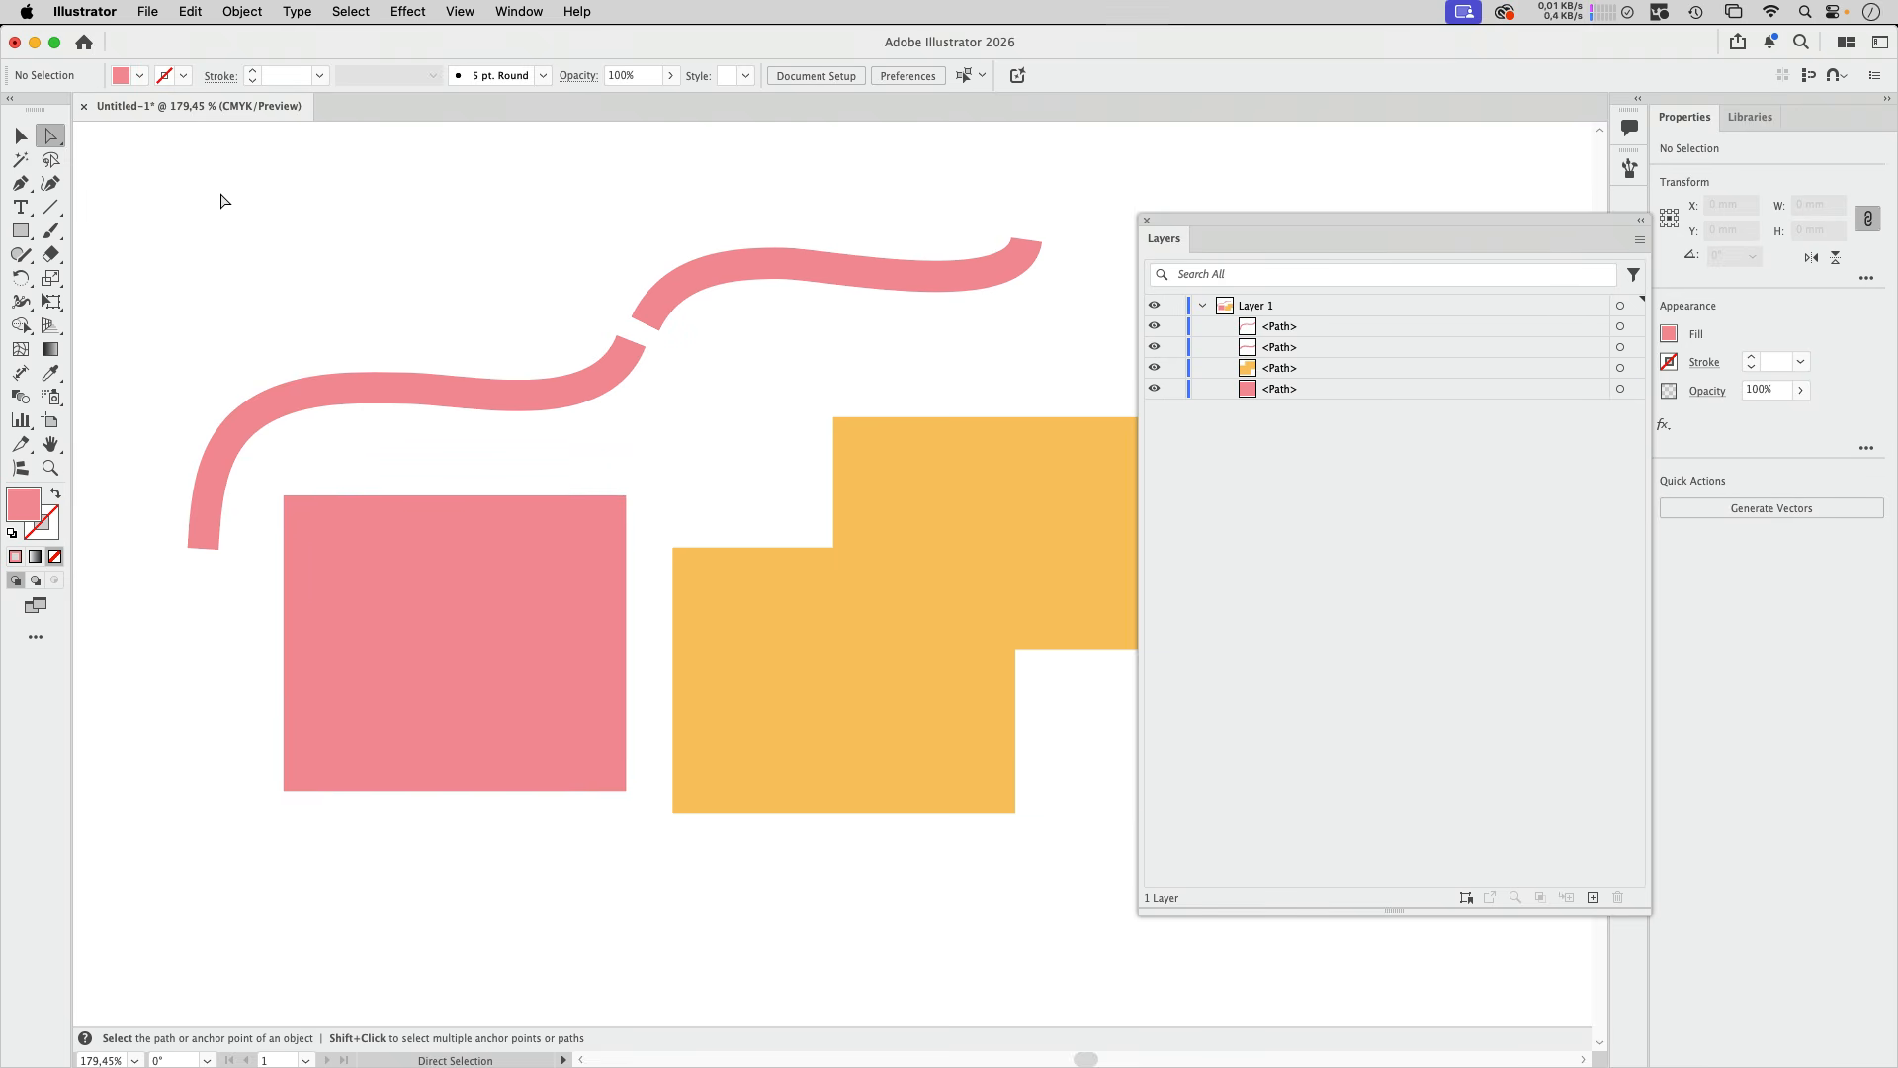
Step: Snap the yellow polygon's inner upper-left corner to the pink rectangle's upper-right corner, and move the polygon back clear of the rectangle
click(20, 135)
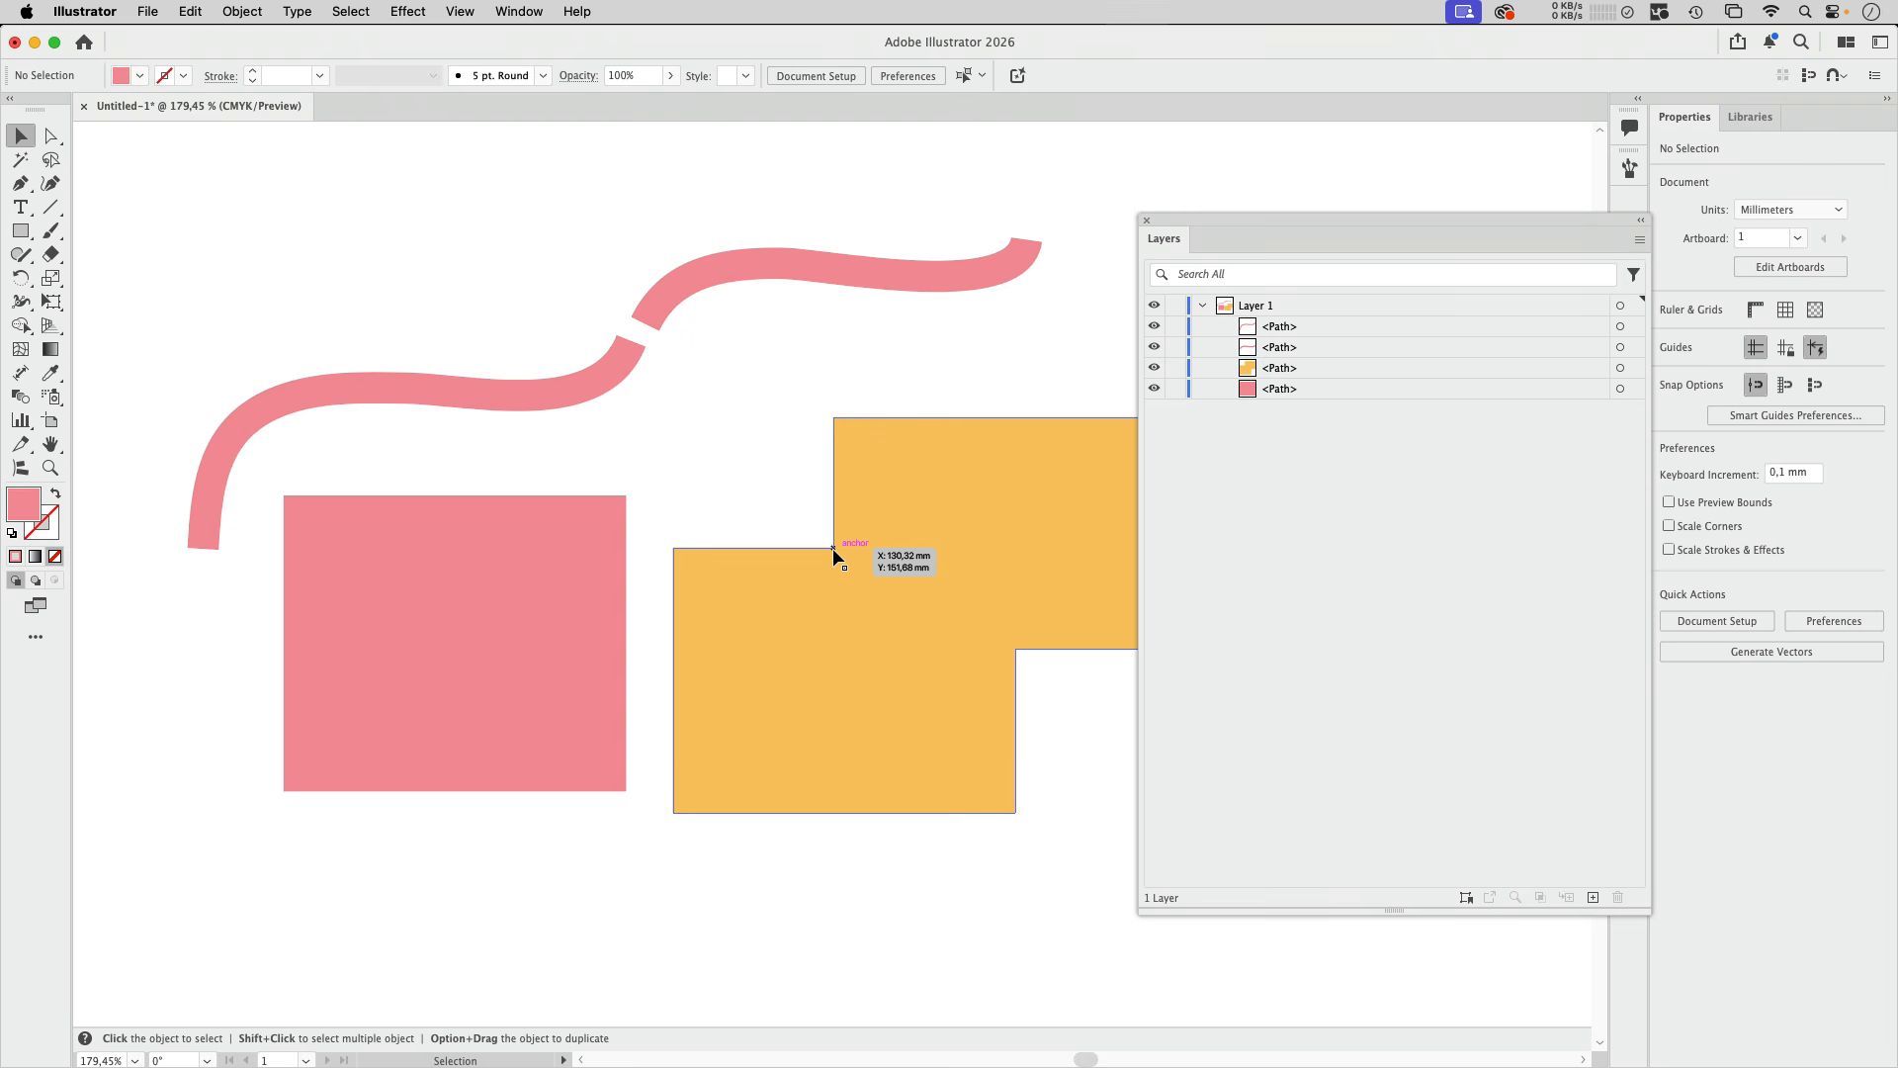
drag(833, 549, 627, 500)
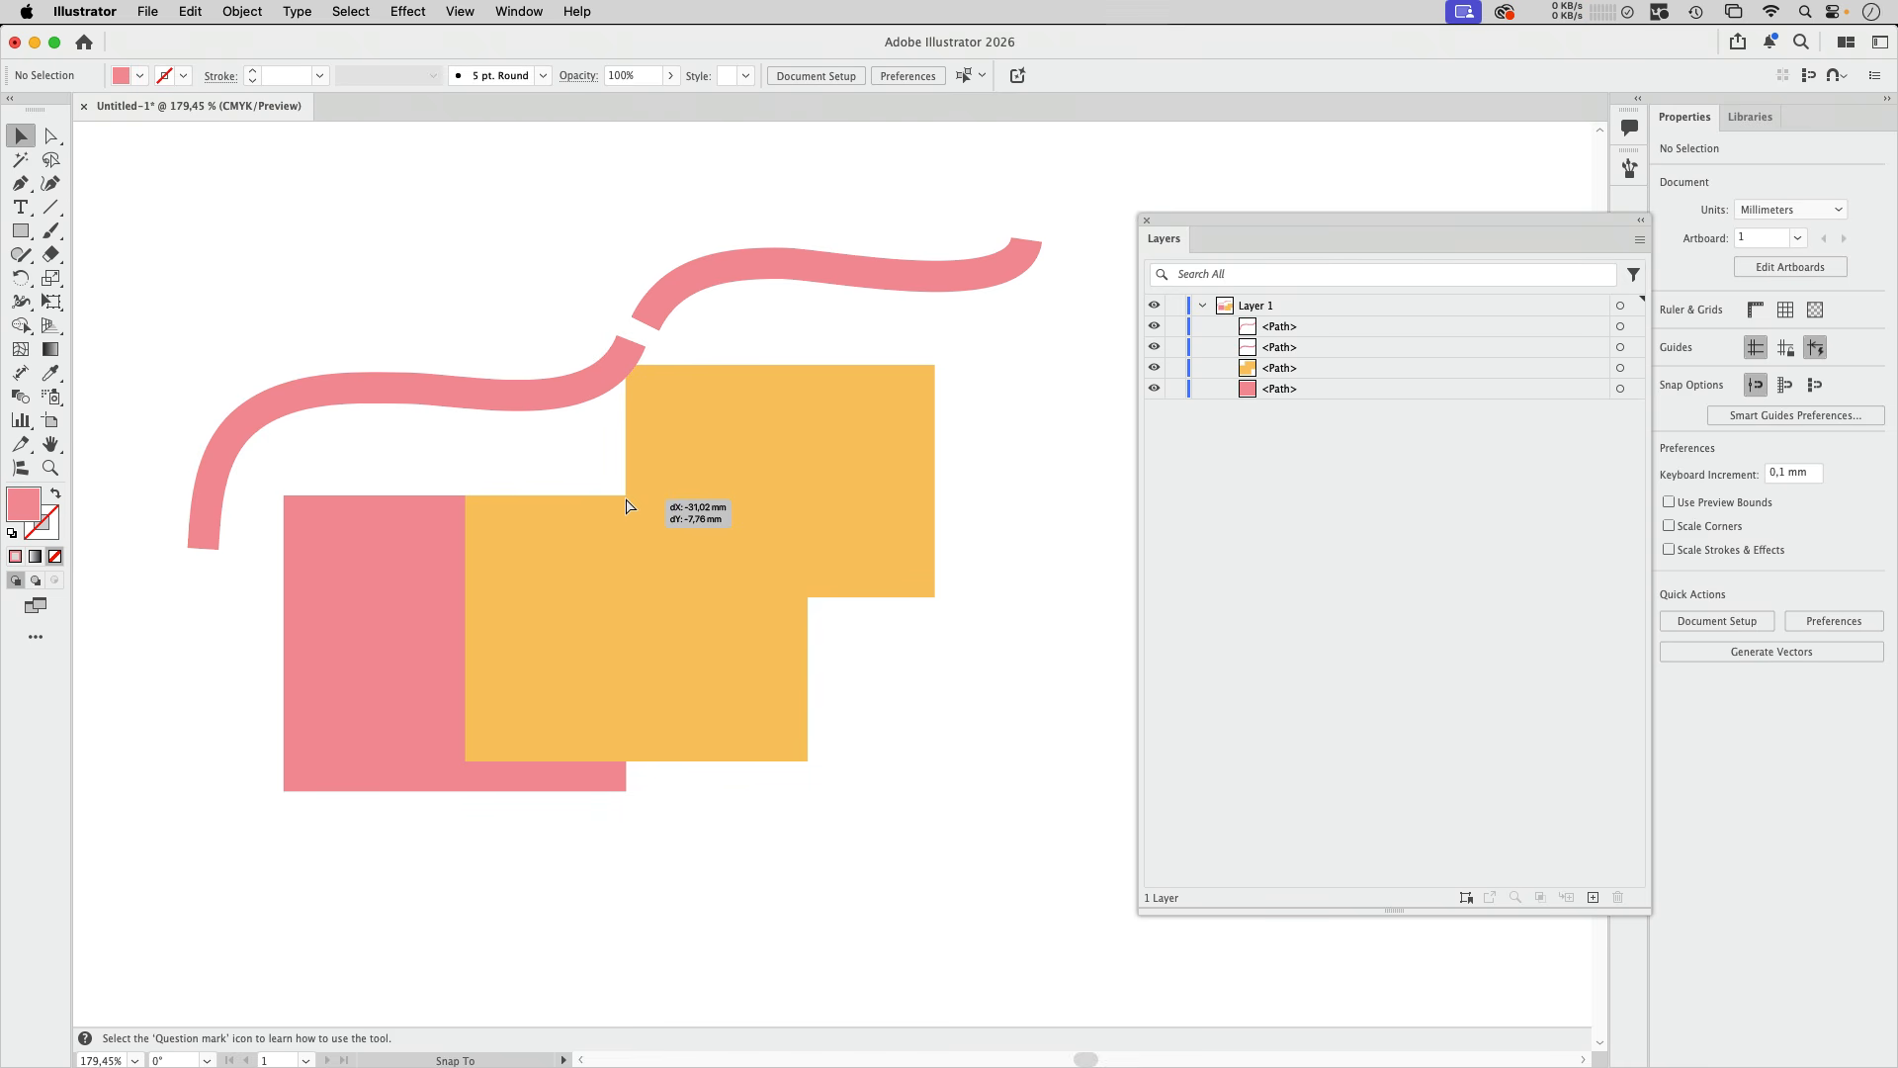
drag(627, 506, 869, 531)
click(783, 462)
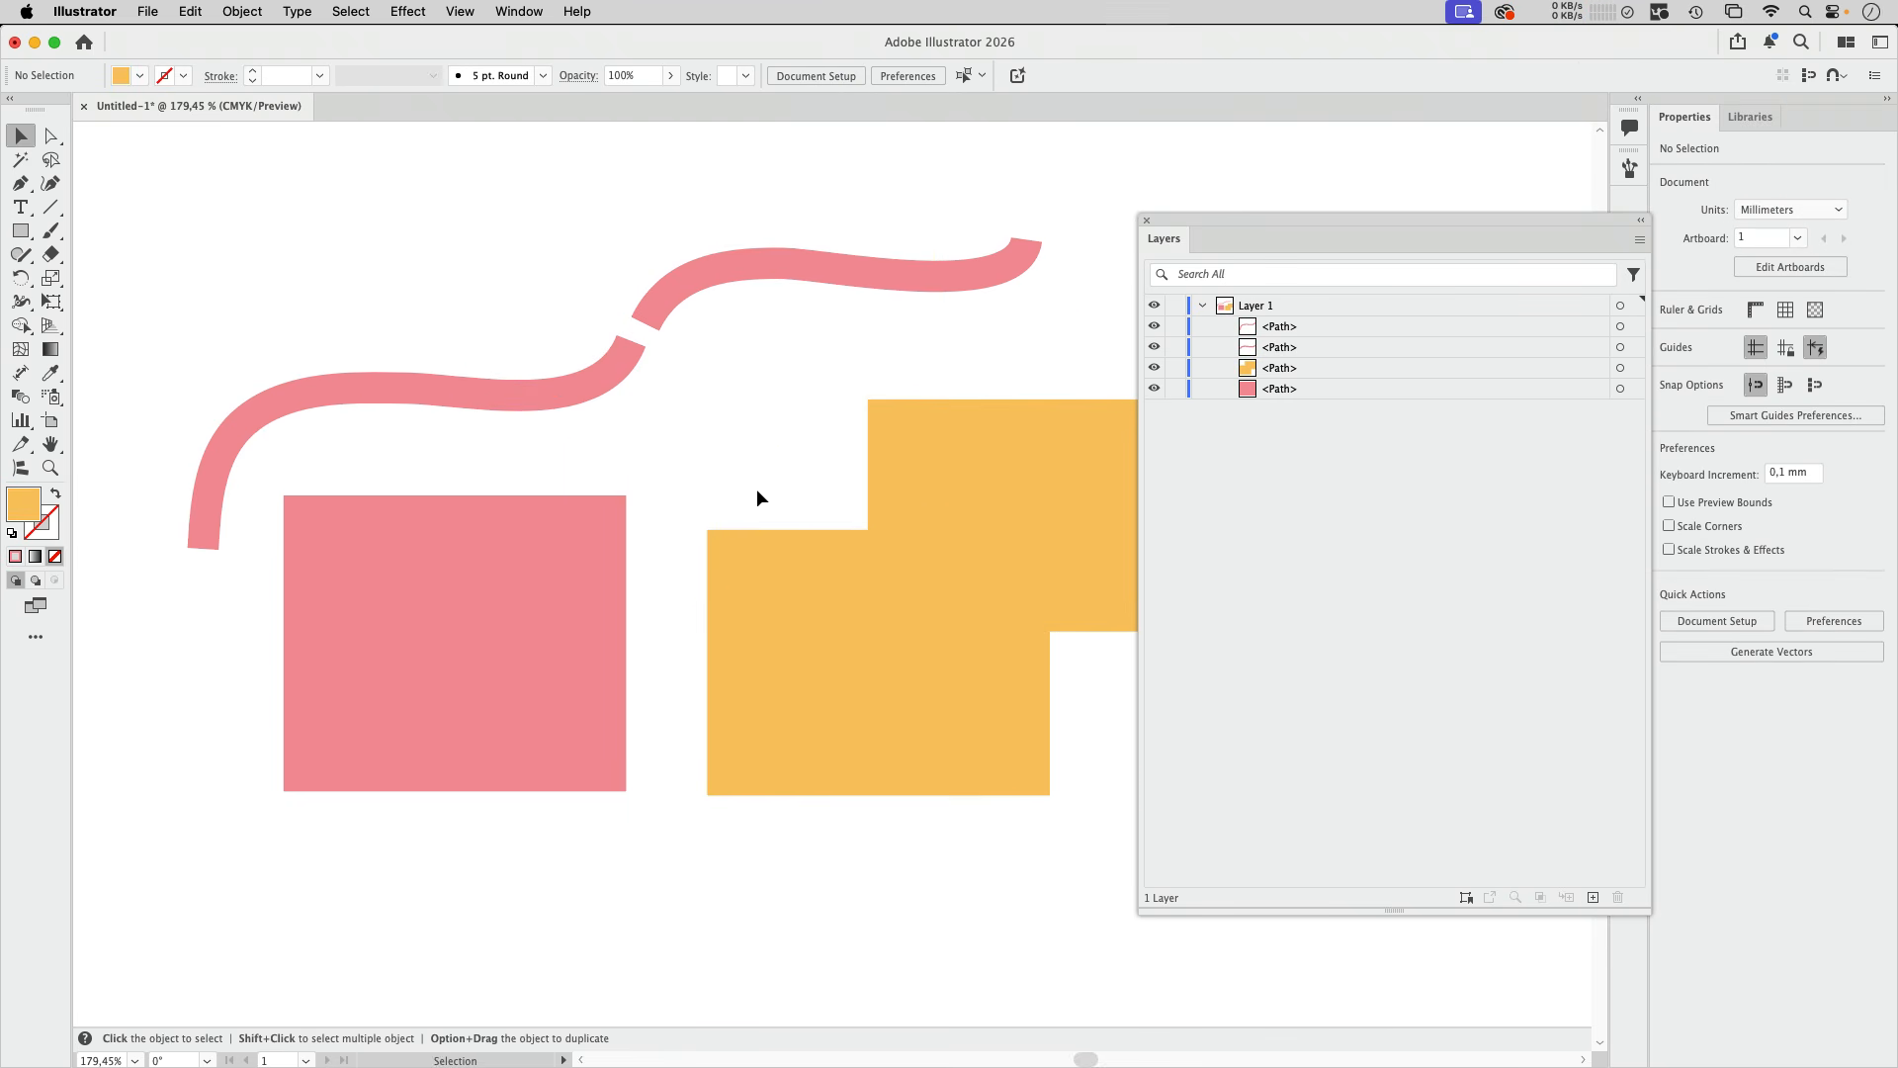
Step: Snap the upper curve's lower-left endpoint onto the lower curve's upper-right endpoint with the Selection tool
key(z)
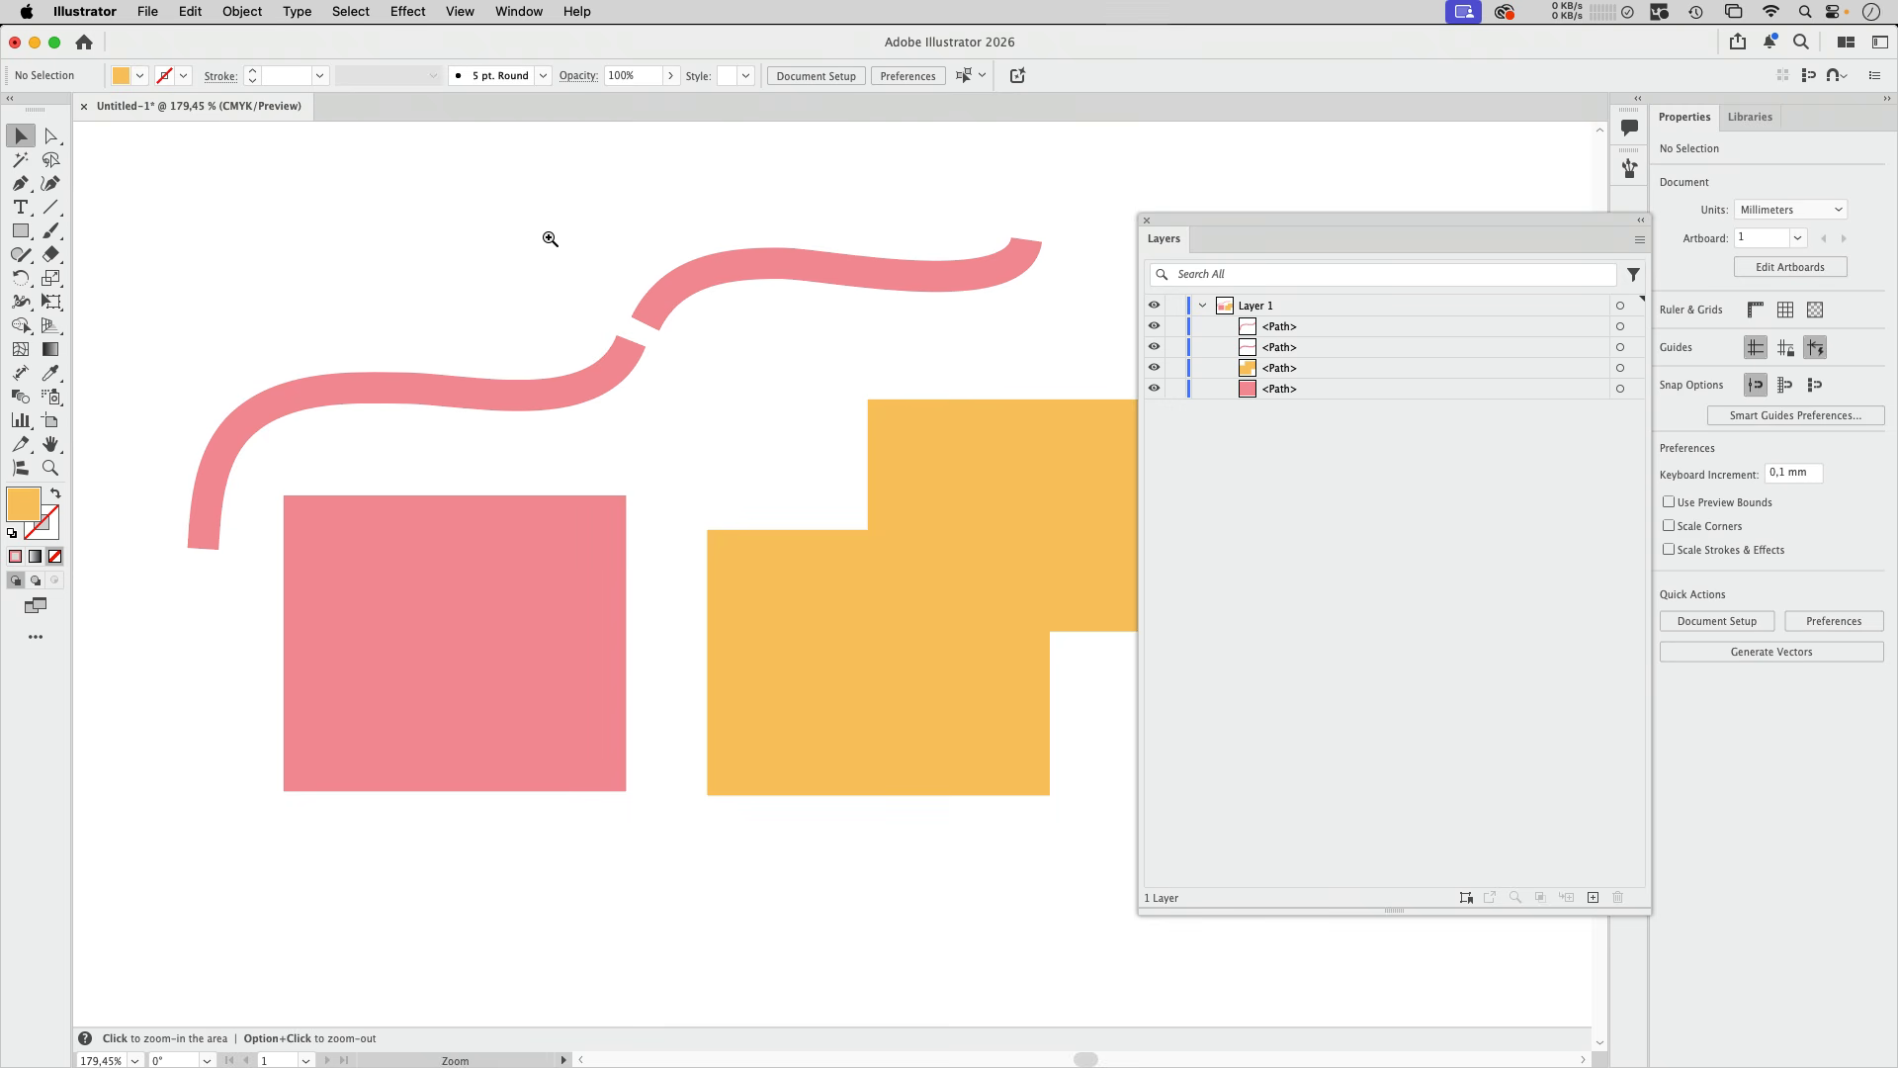
drag(552, 247, 776, 425)
key(v)
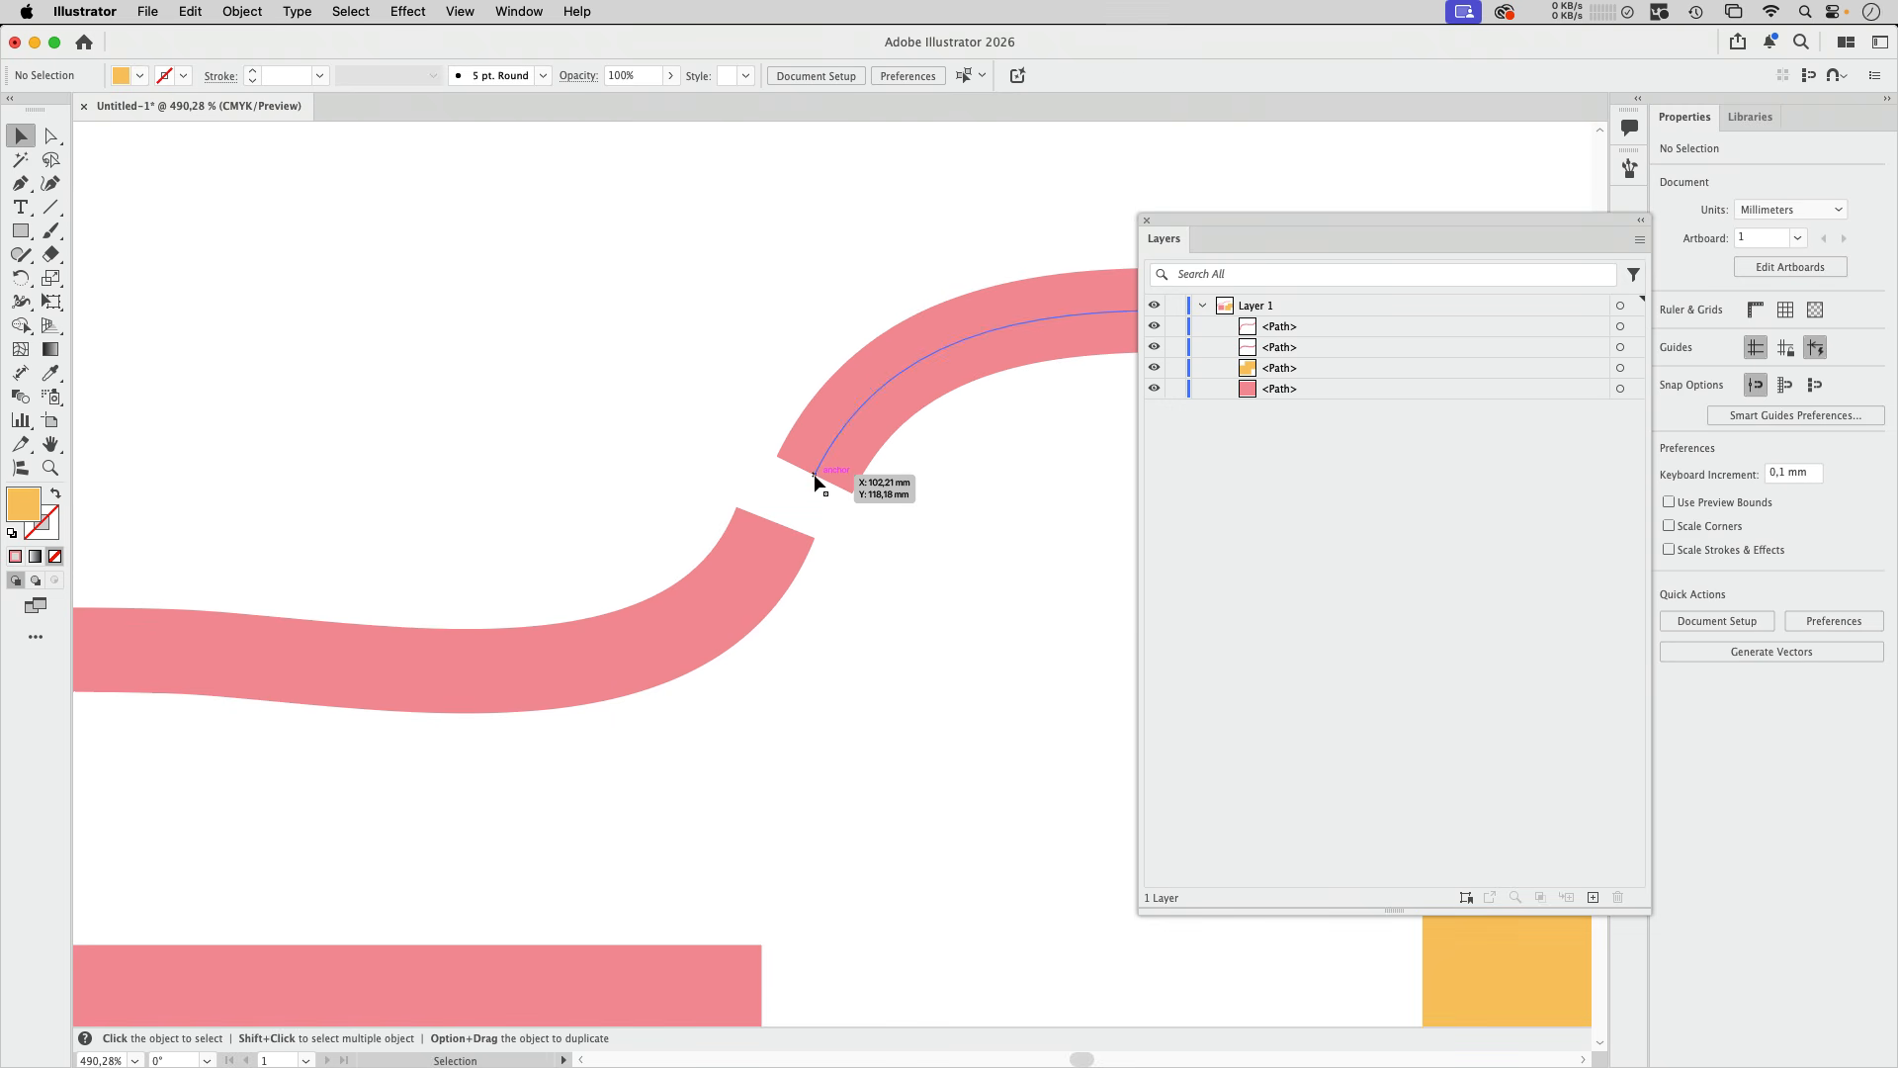
drag(814, 476, 775, 523)
click(931, 589)
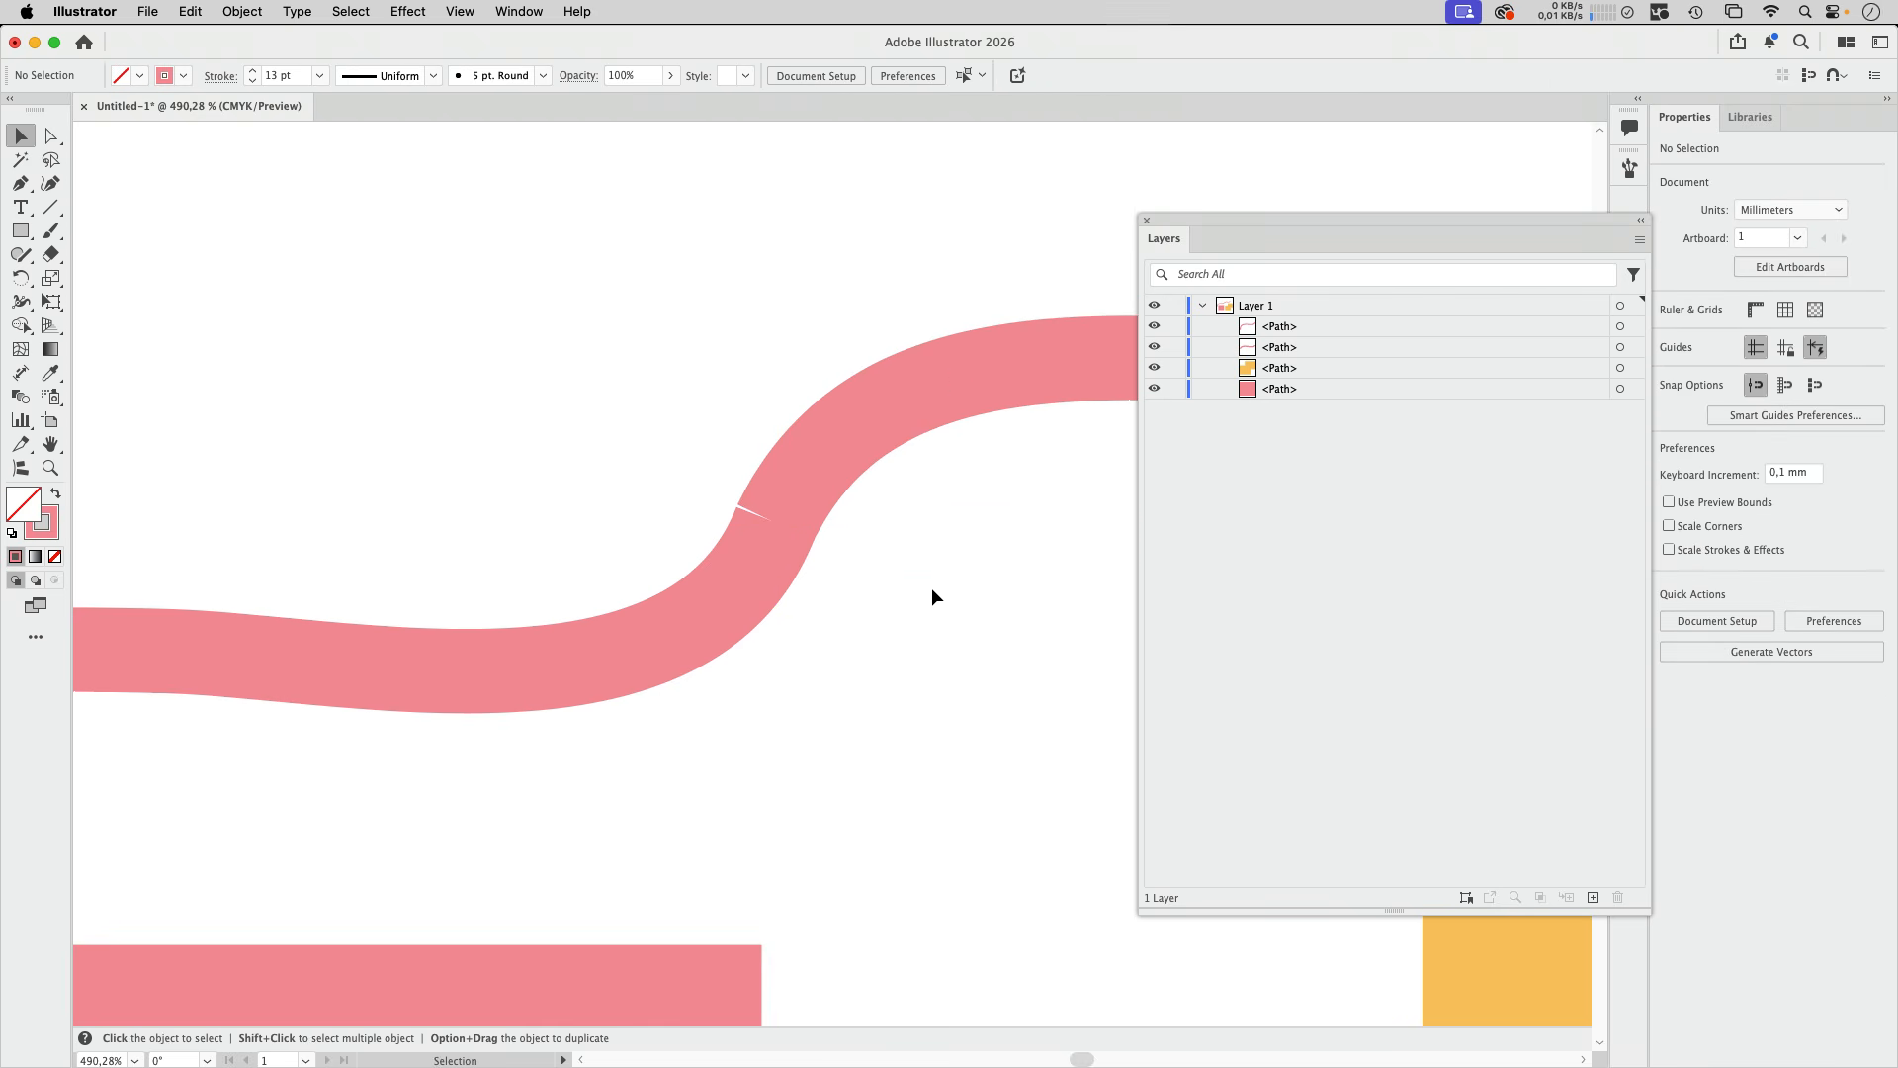
Step: Snap the pink rectangle's upper-right corner to the outer upper-left corner of the yellow polygon's lower part
scroll(920, 574, down, 5)
drag(890, 538, 662, 326)
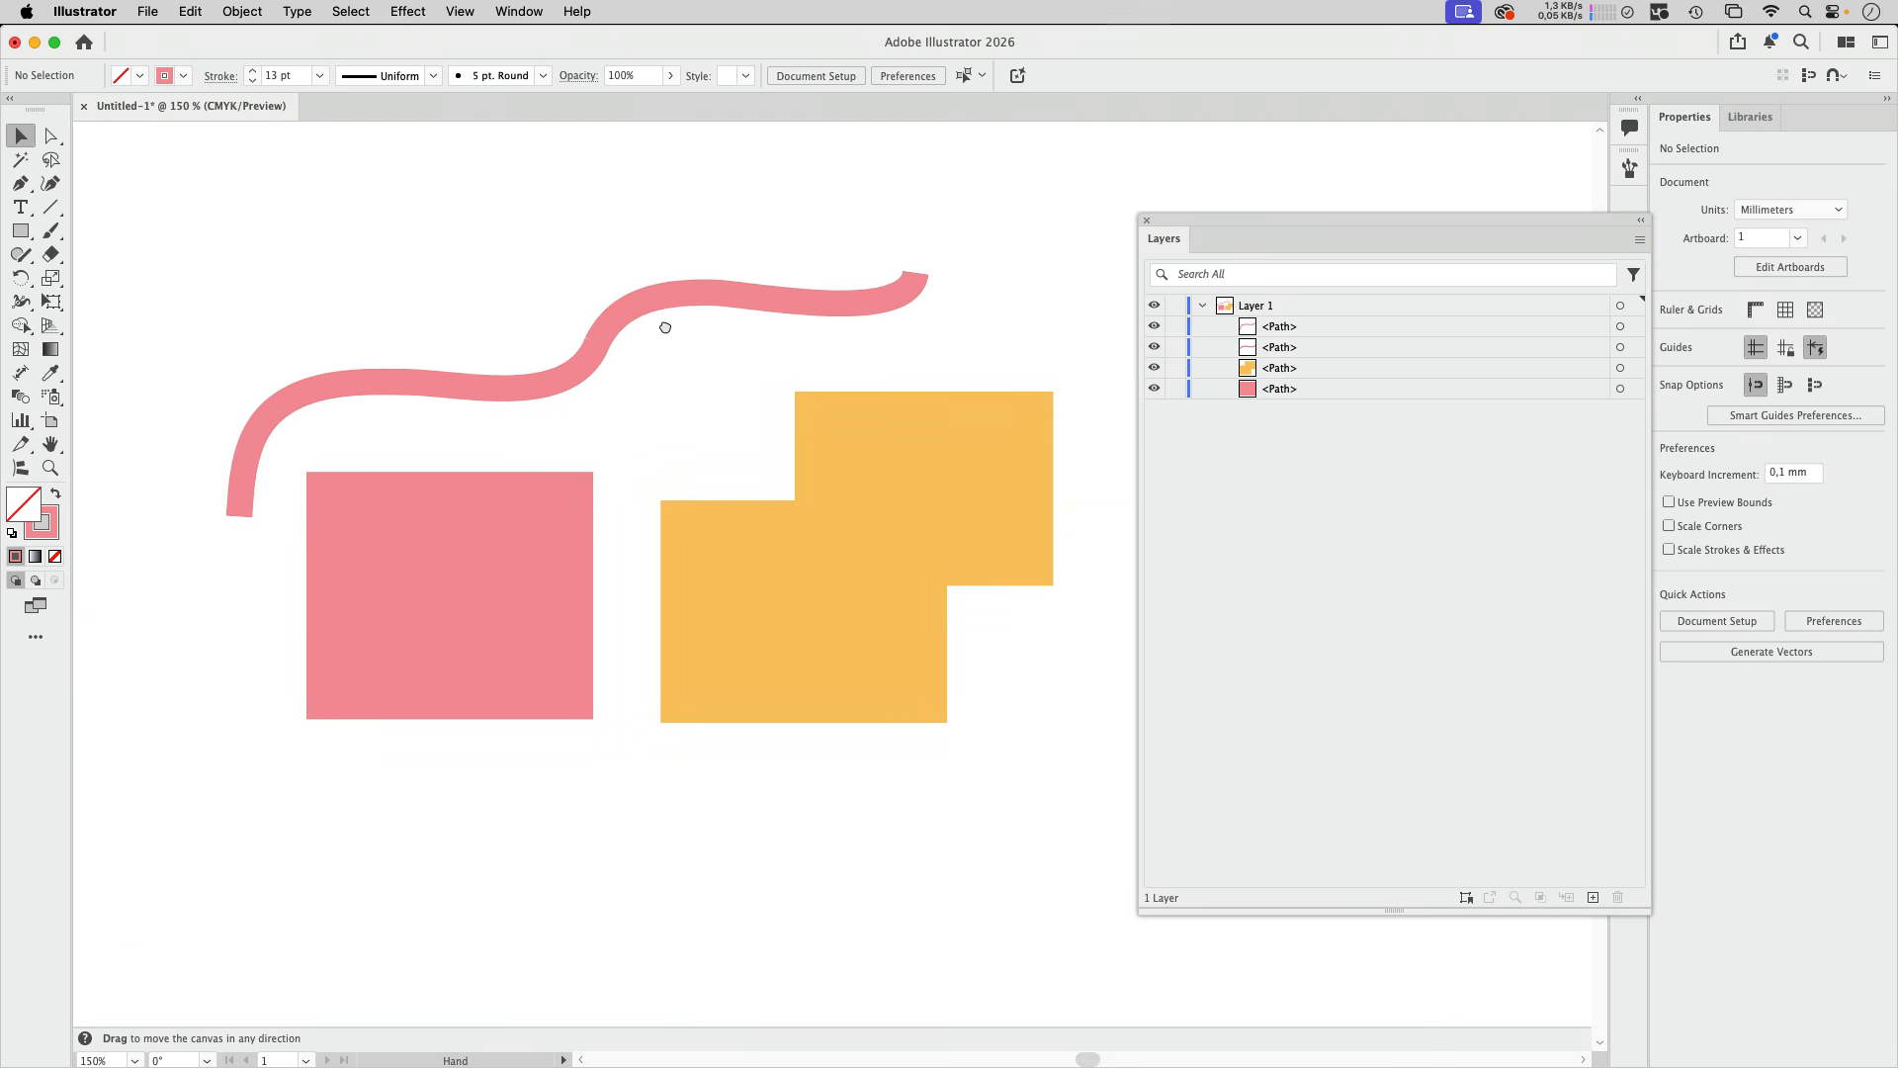
drag(376, 199, 895, 649)
click(1022, 668)
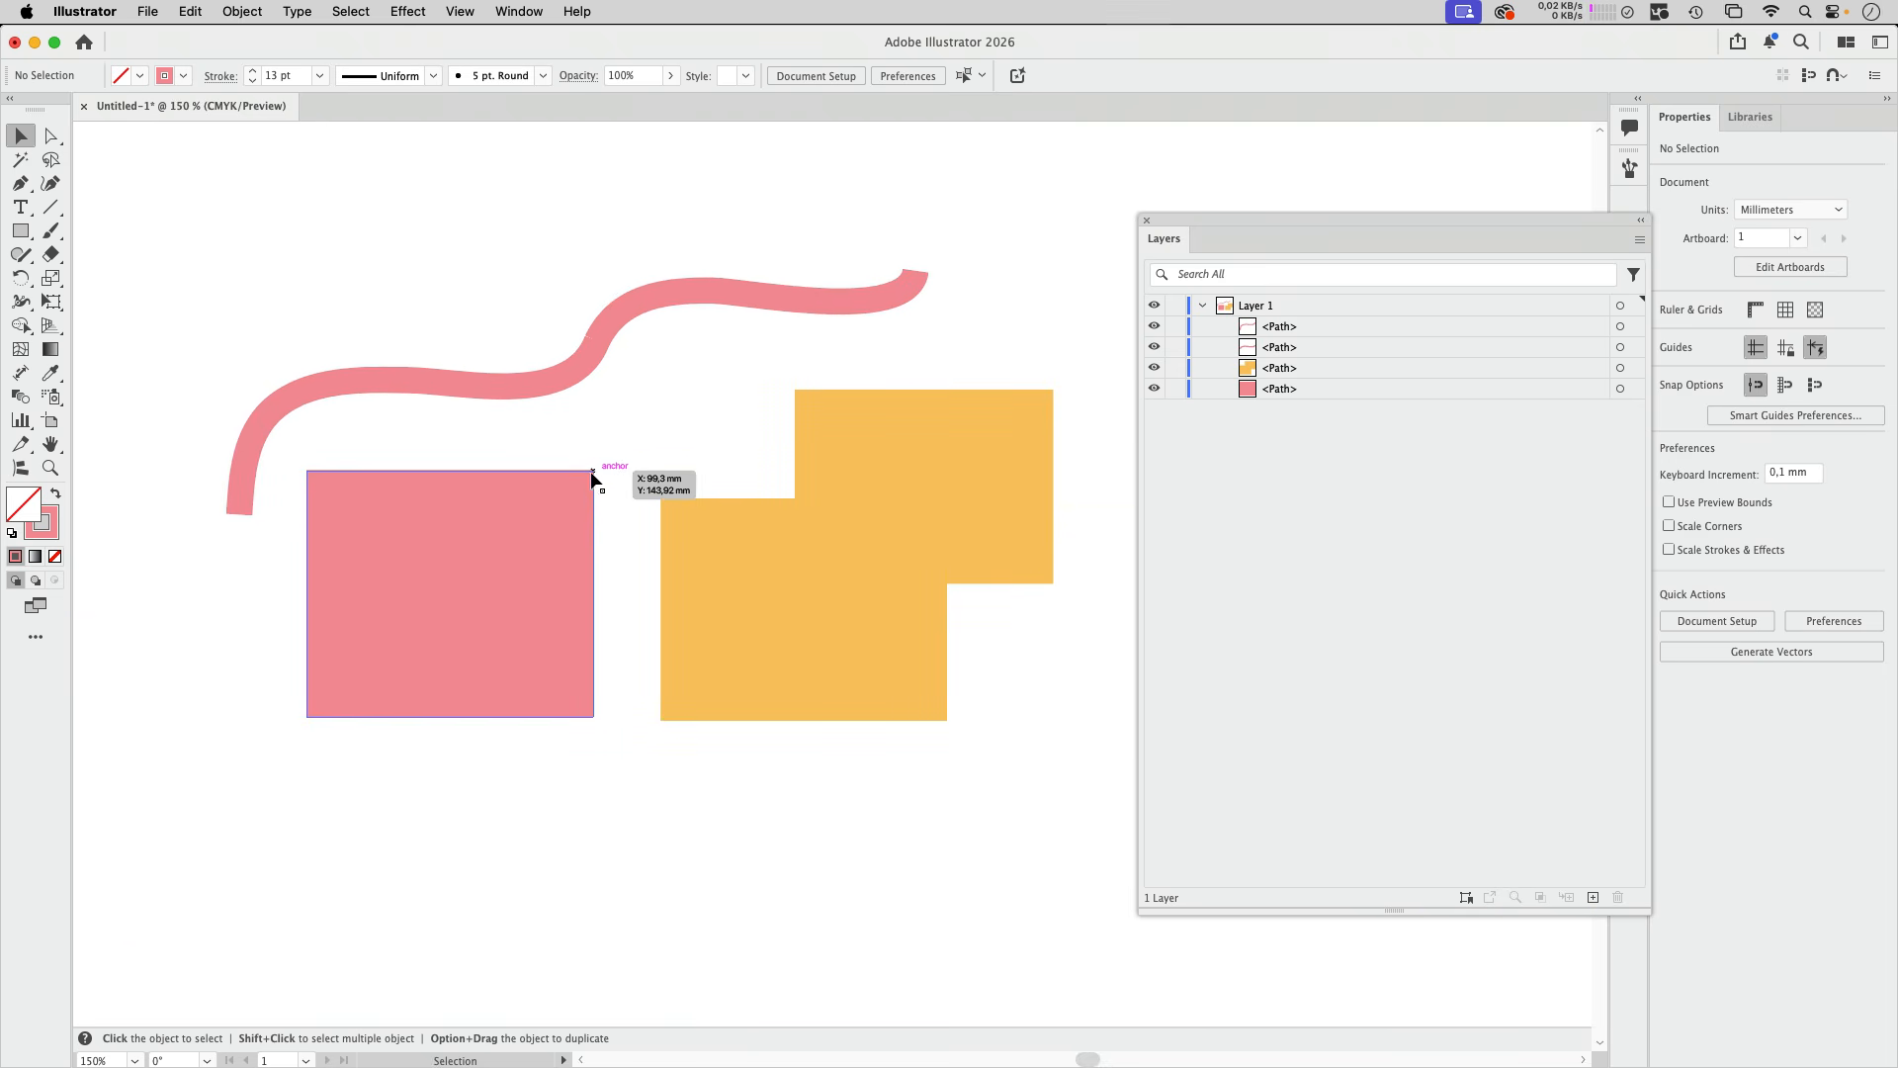
drag(594, 473, 661, 499)
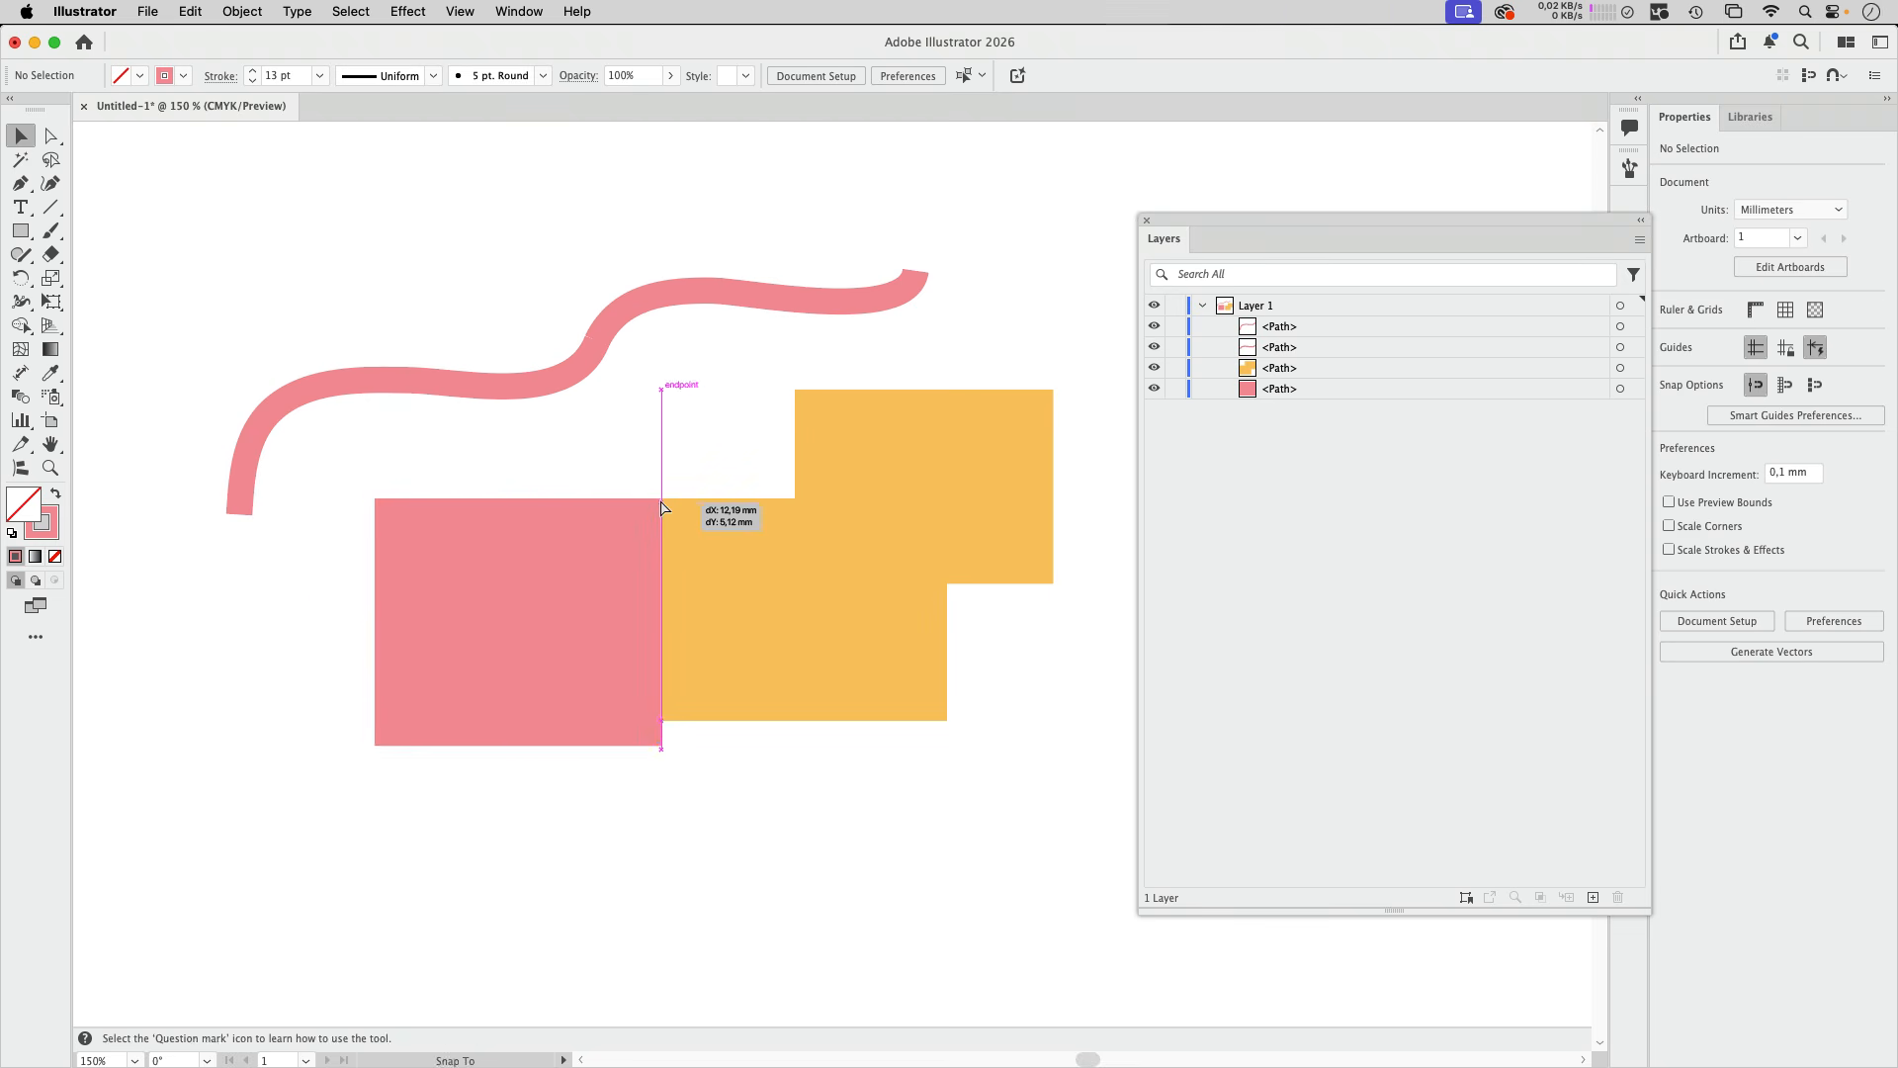
Step: Copy both curves, the pink rectangle and the yellow polygon, switch to InDesign, and paste them below the existing shapes
drag(170, 151, 1054, 759)
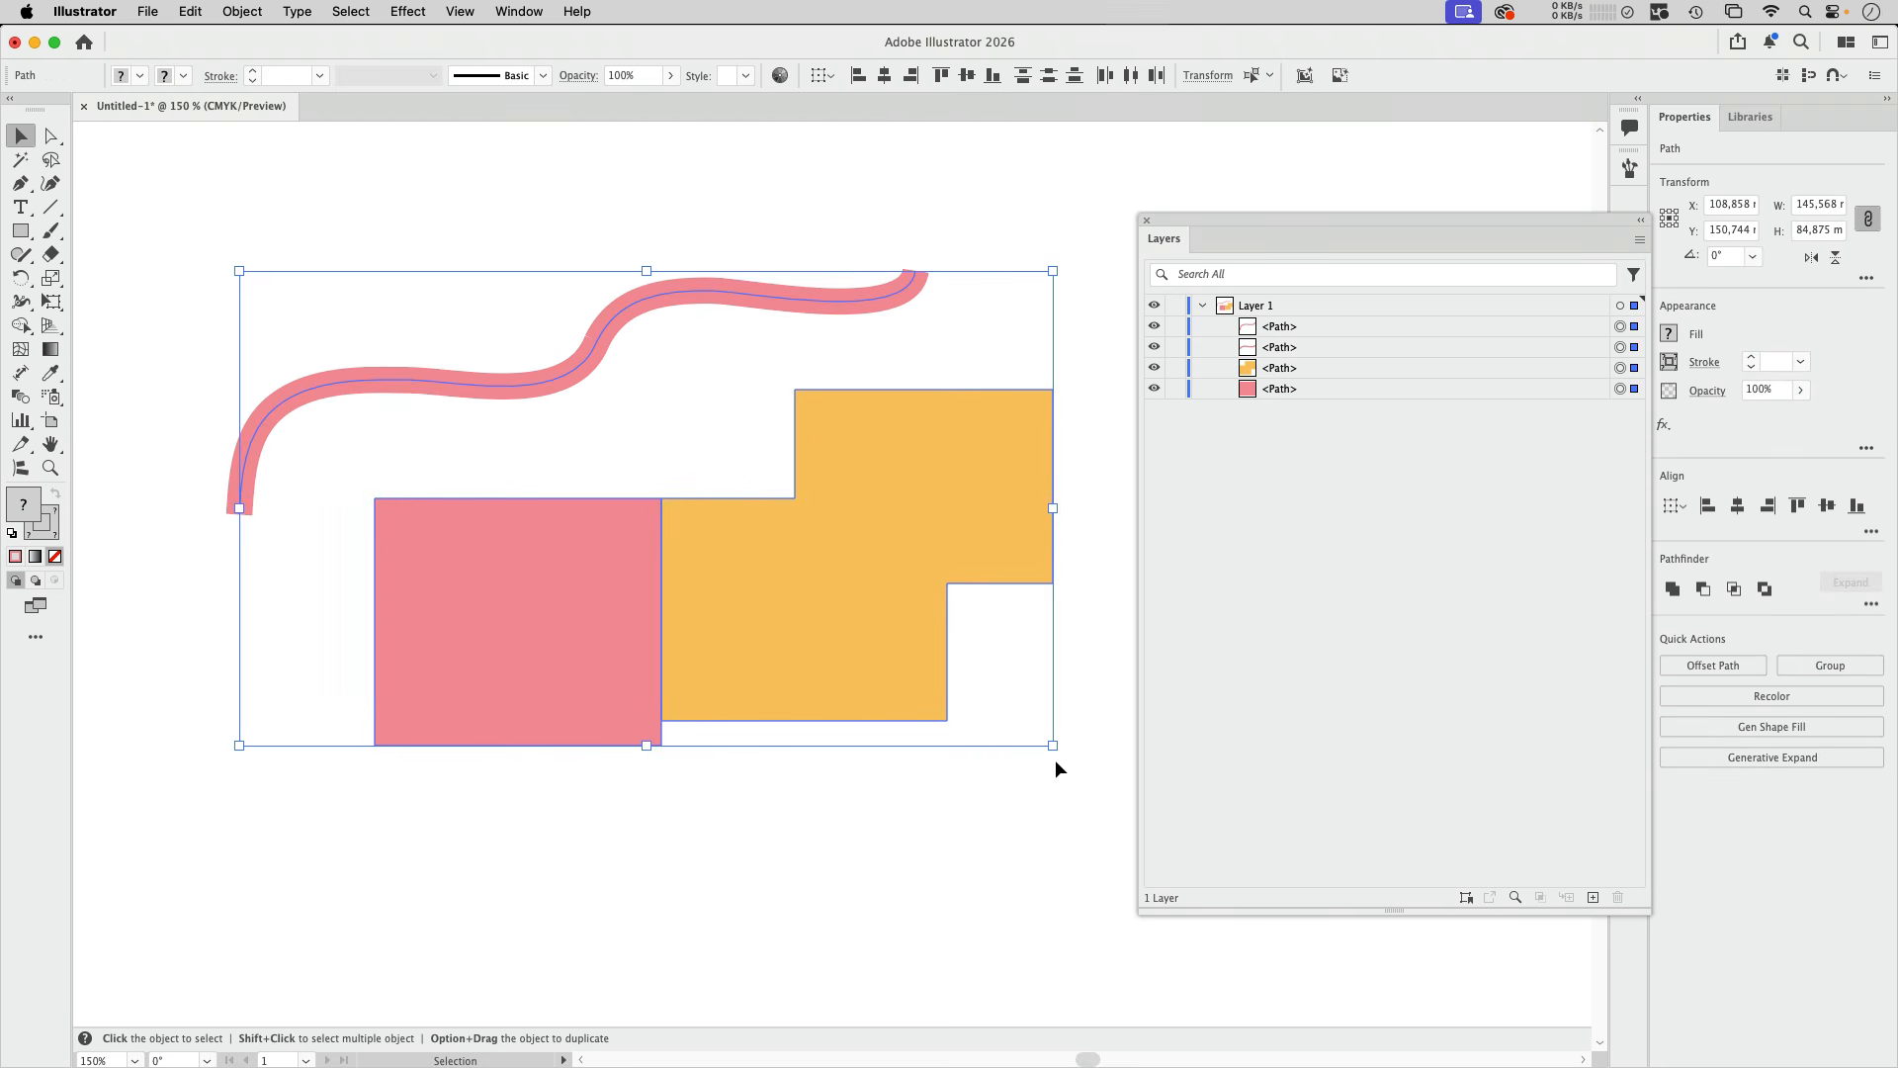
key(a)
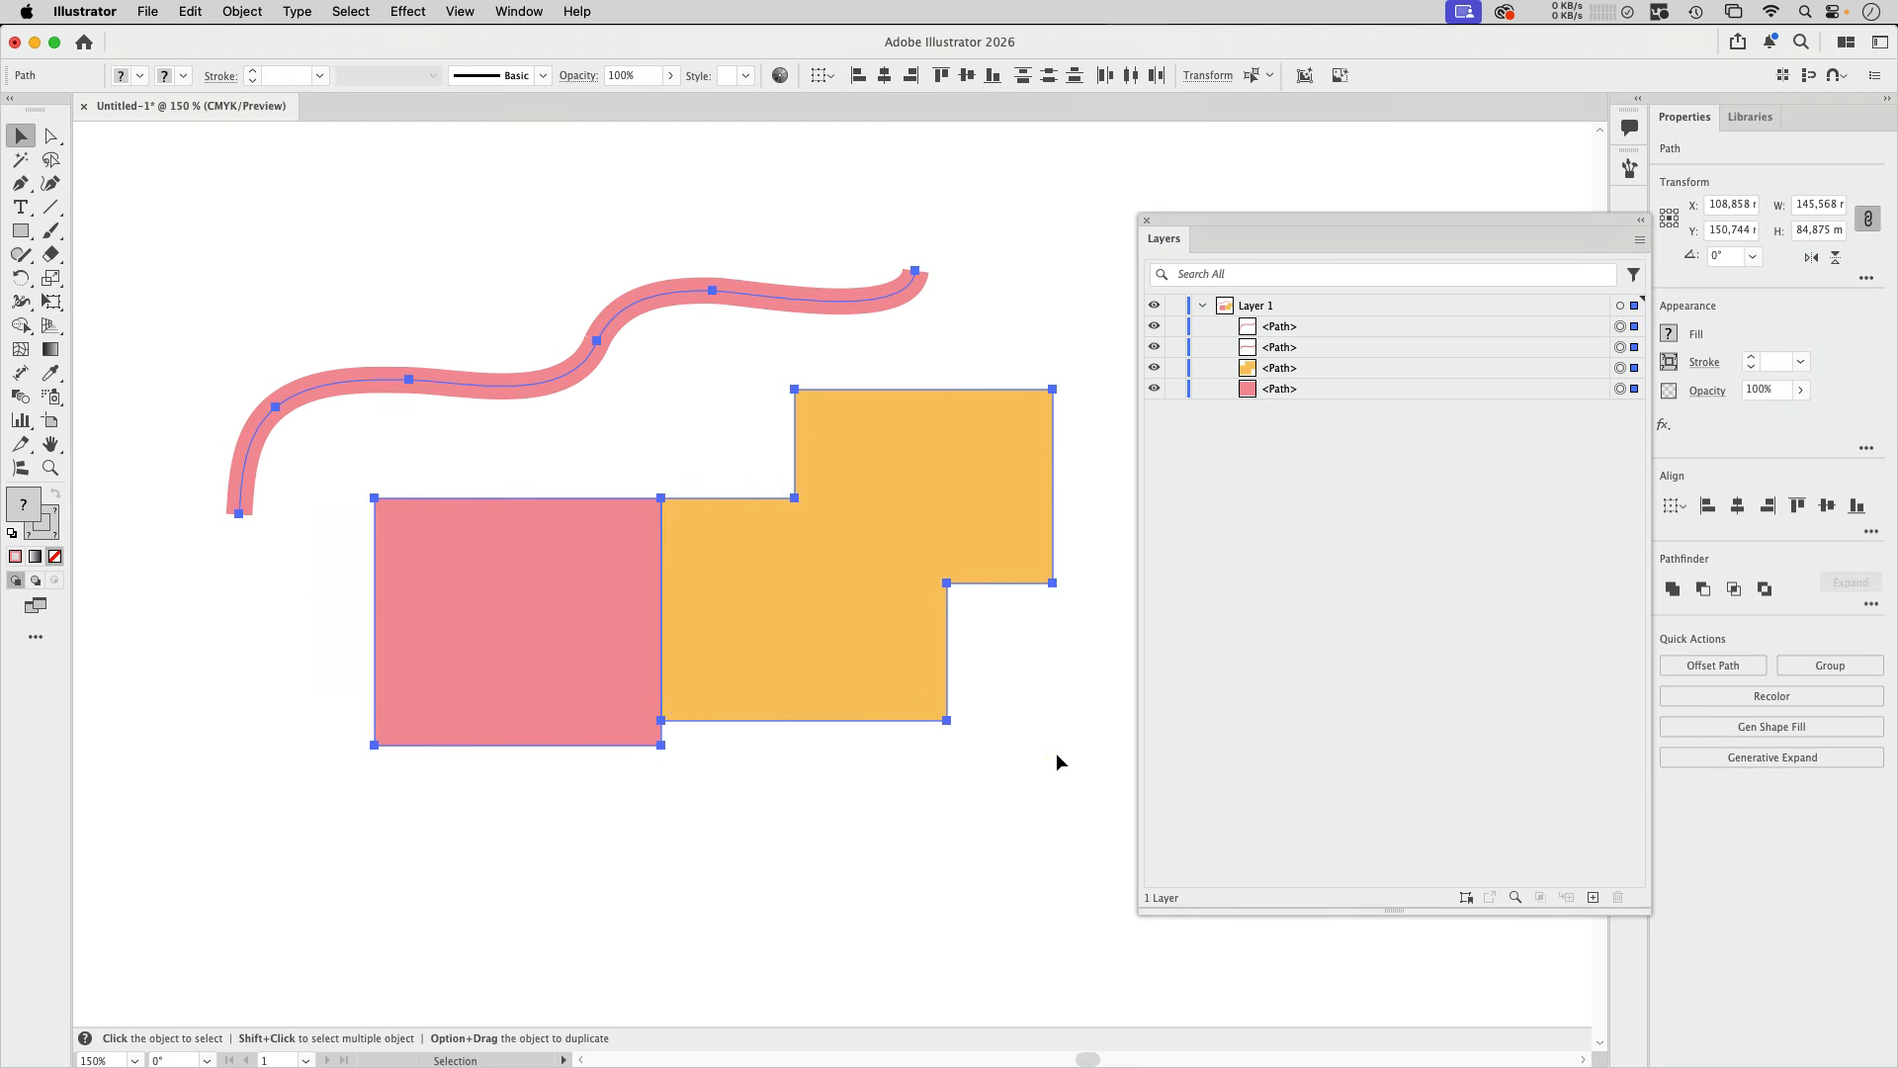
key(v)
mouse_move(928, 1051)
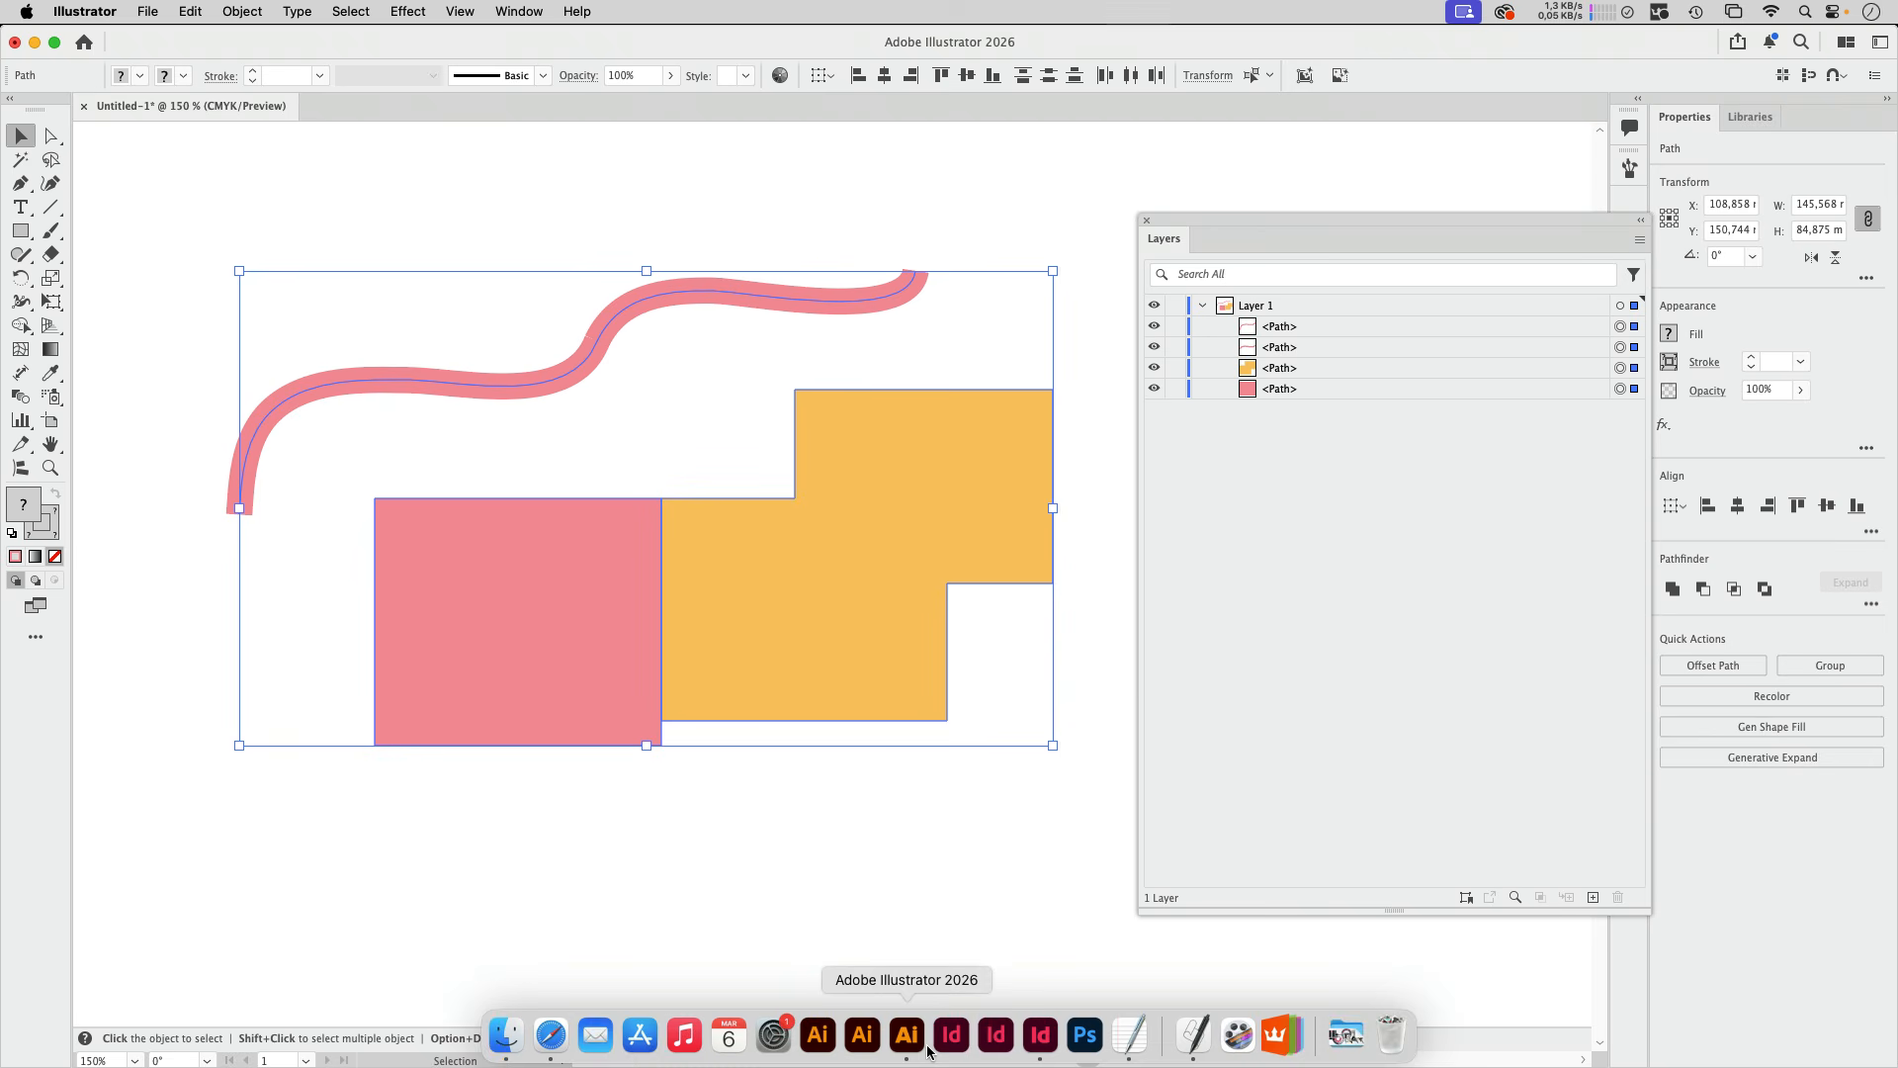
click(1040, 1034)
drag(915, 929, 861, 457)
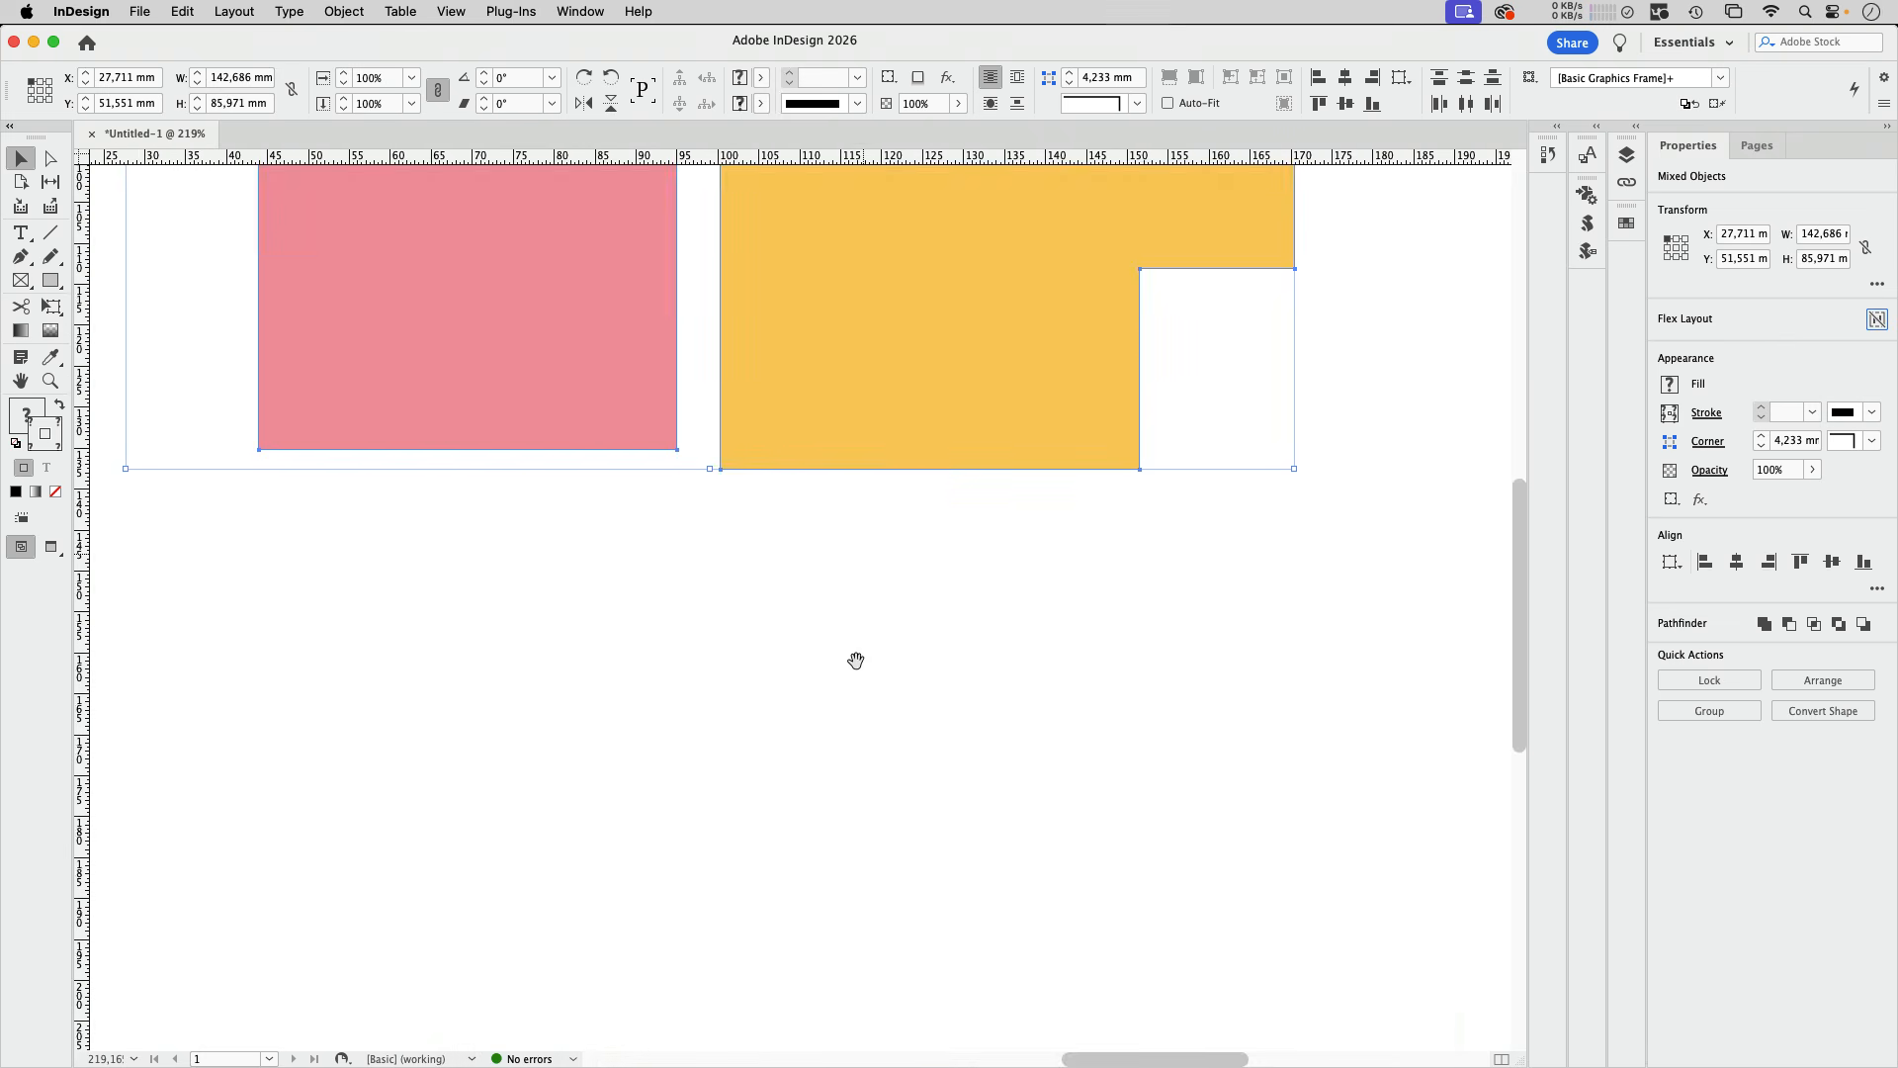
drag(844, 812, 864, 445)
key(super+v)
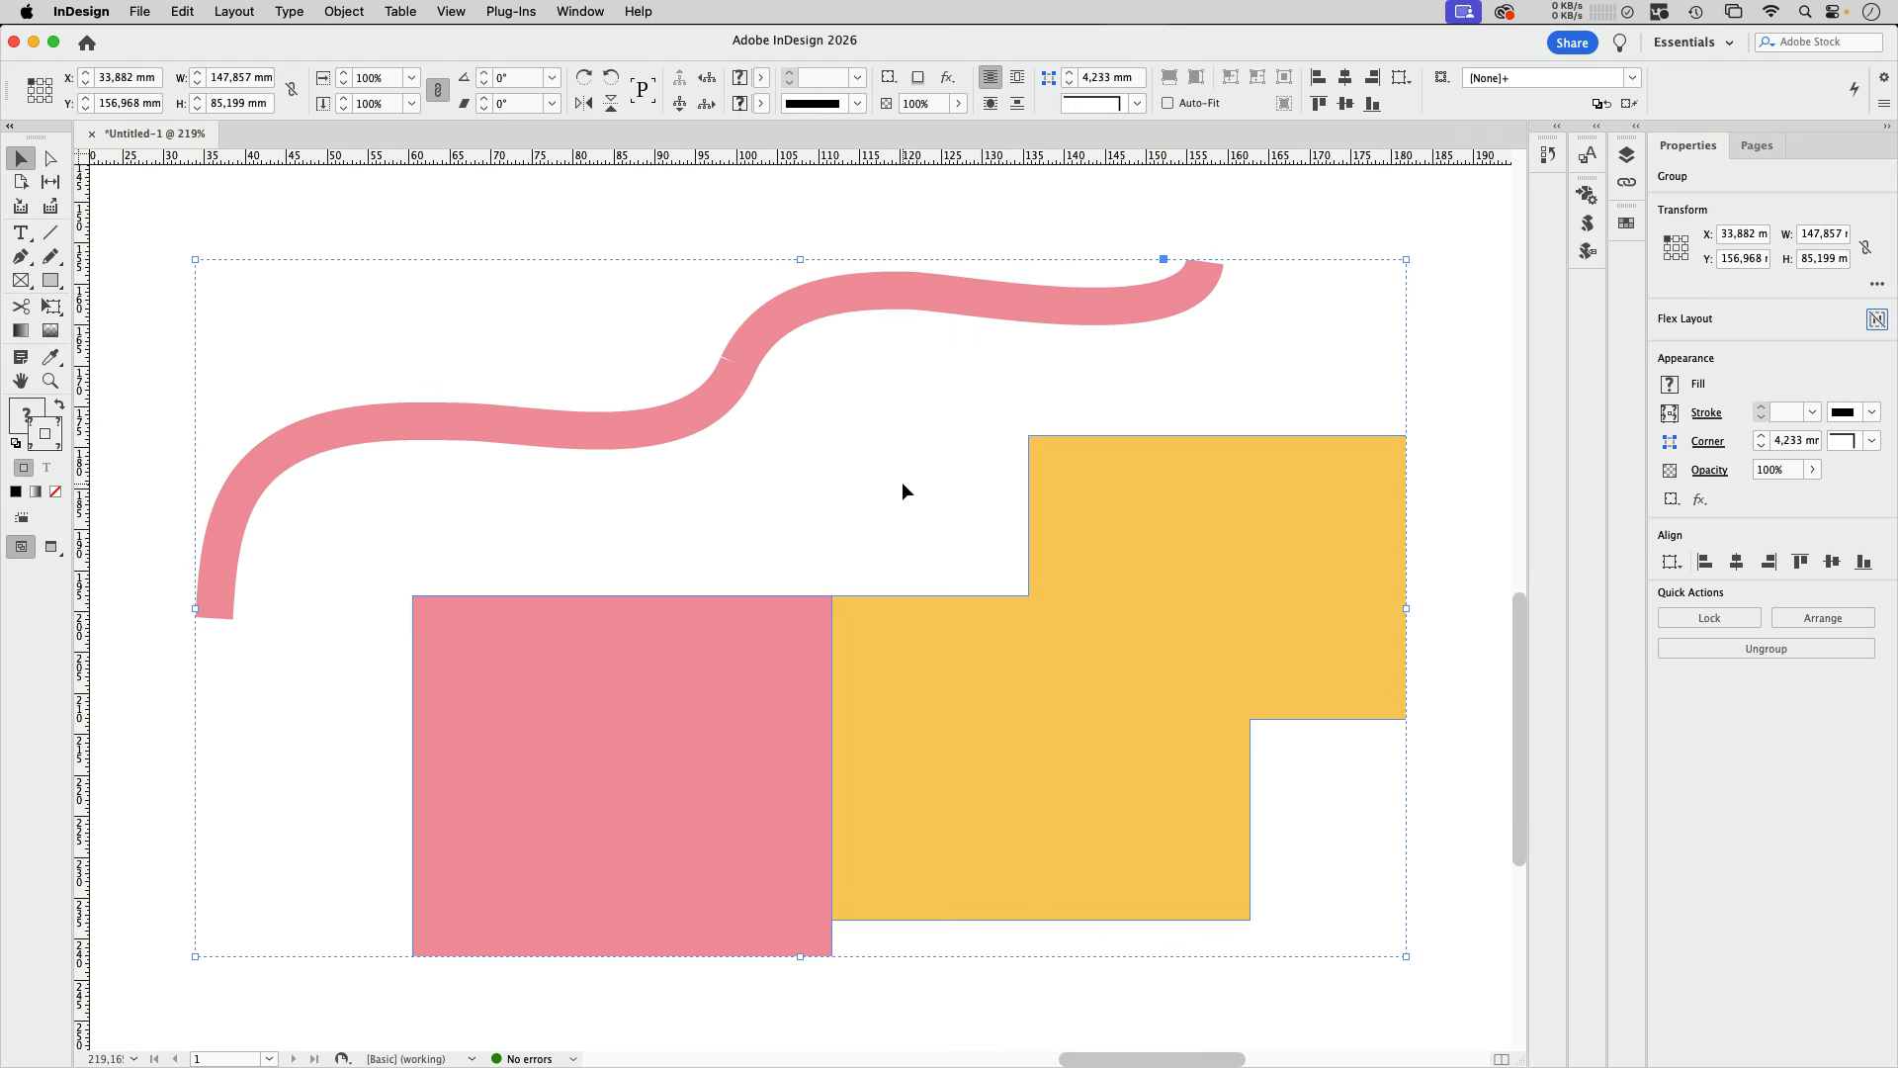
Step: Show the contents of Layer 1 and the pasted group in the layer list, and ungroup the pasted artwork
click(583, 12)
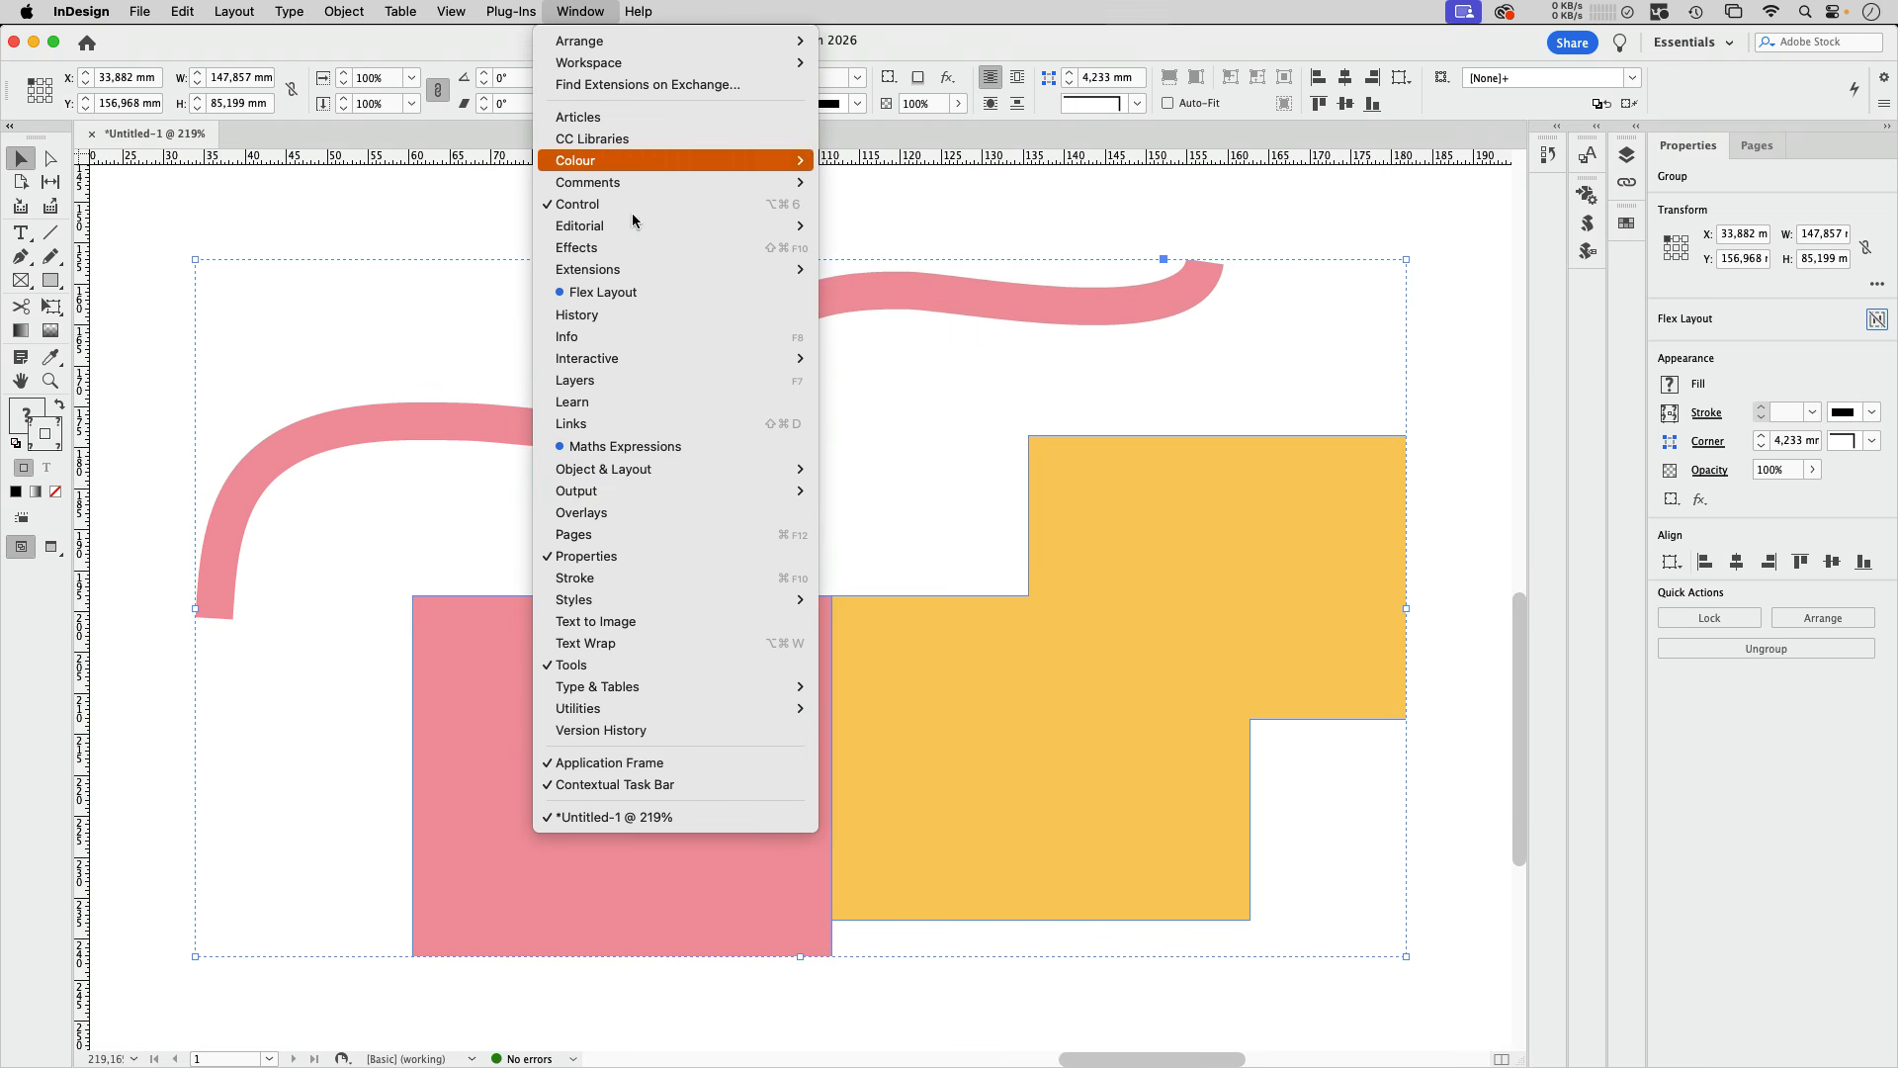
click(617, 383)
click(1417, 175)
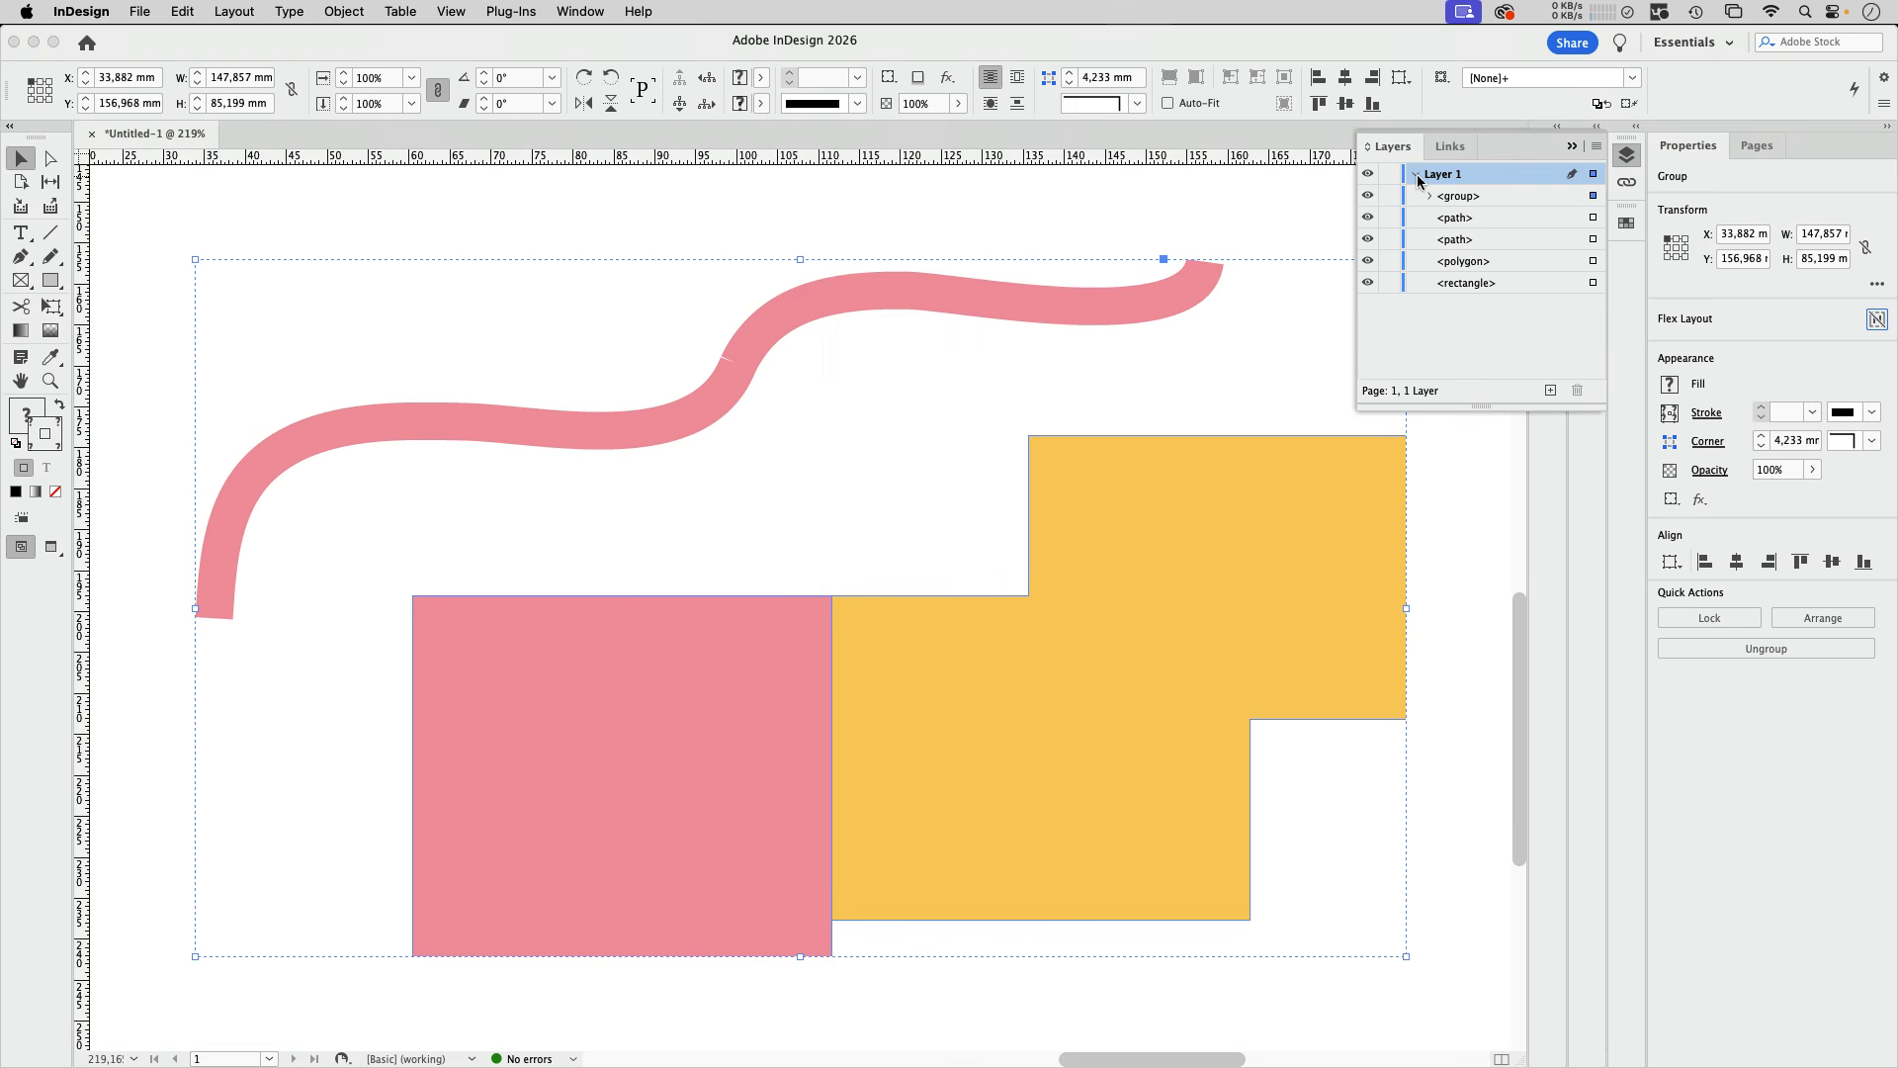
click(1431, 197)
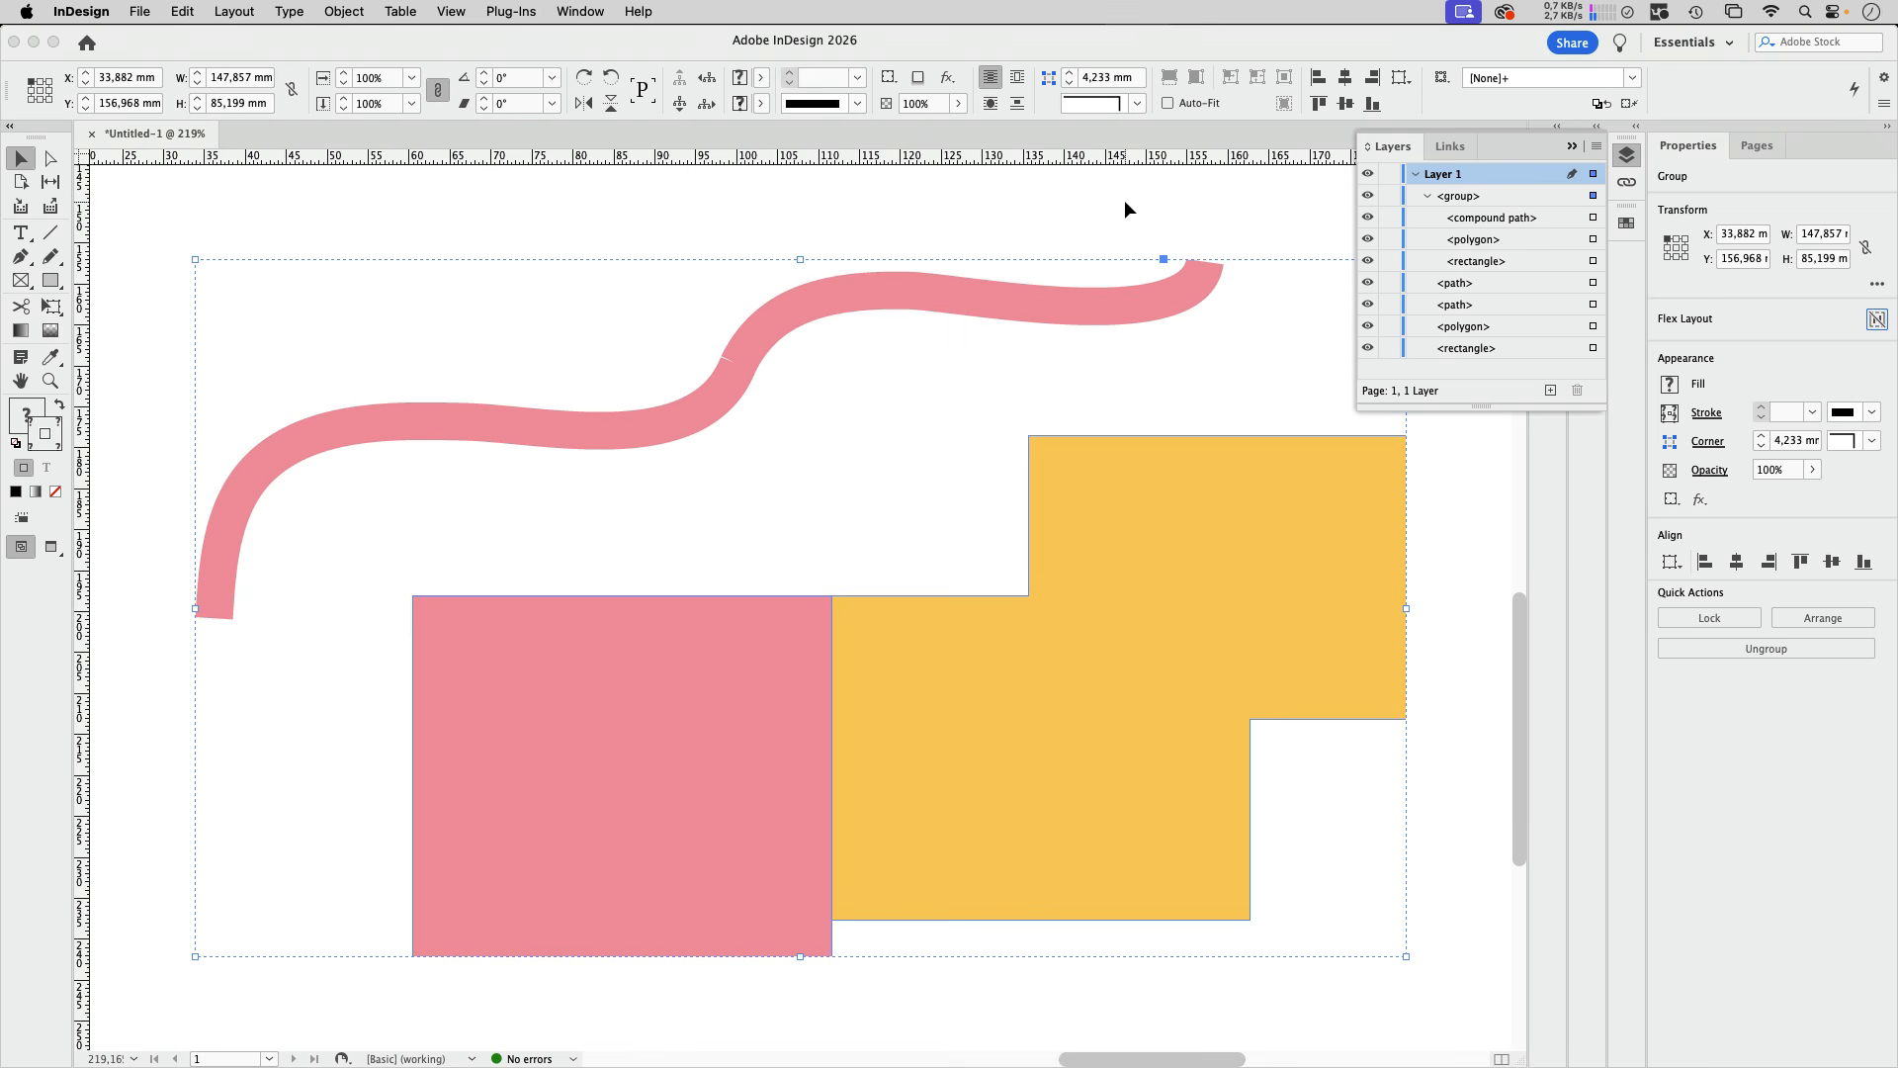
key(super+shift+g)
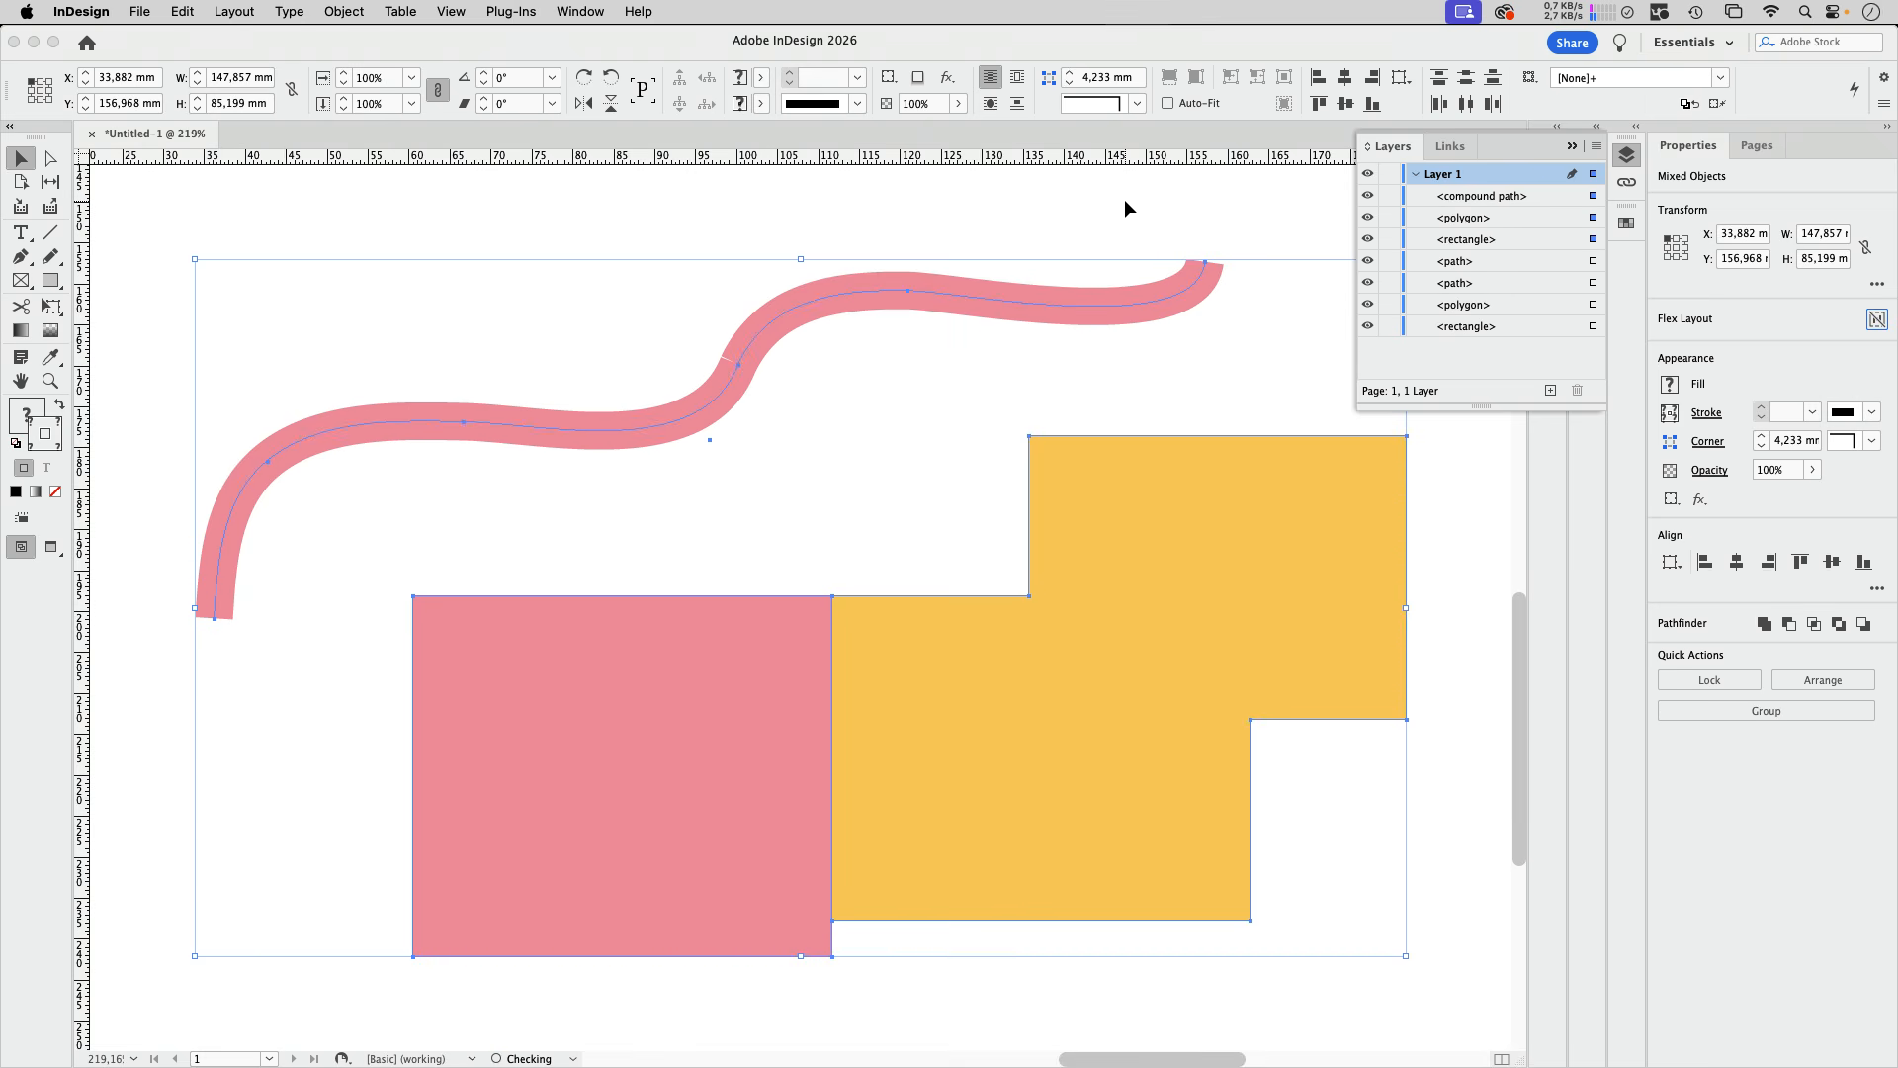
click(1052, 237)
Step: Release the pasted curves' compound path into separate paths
click(1036, 299)
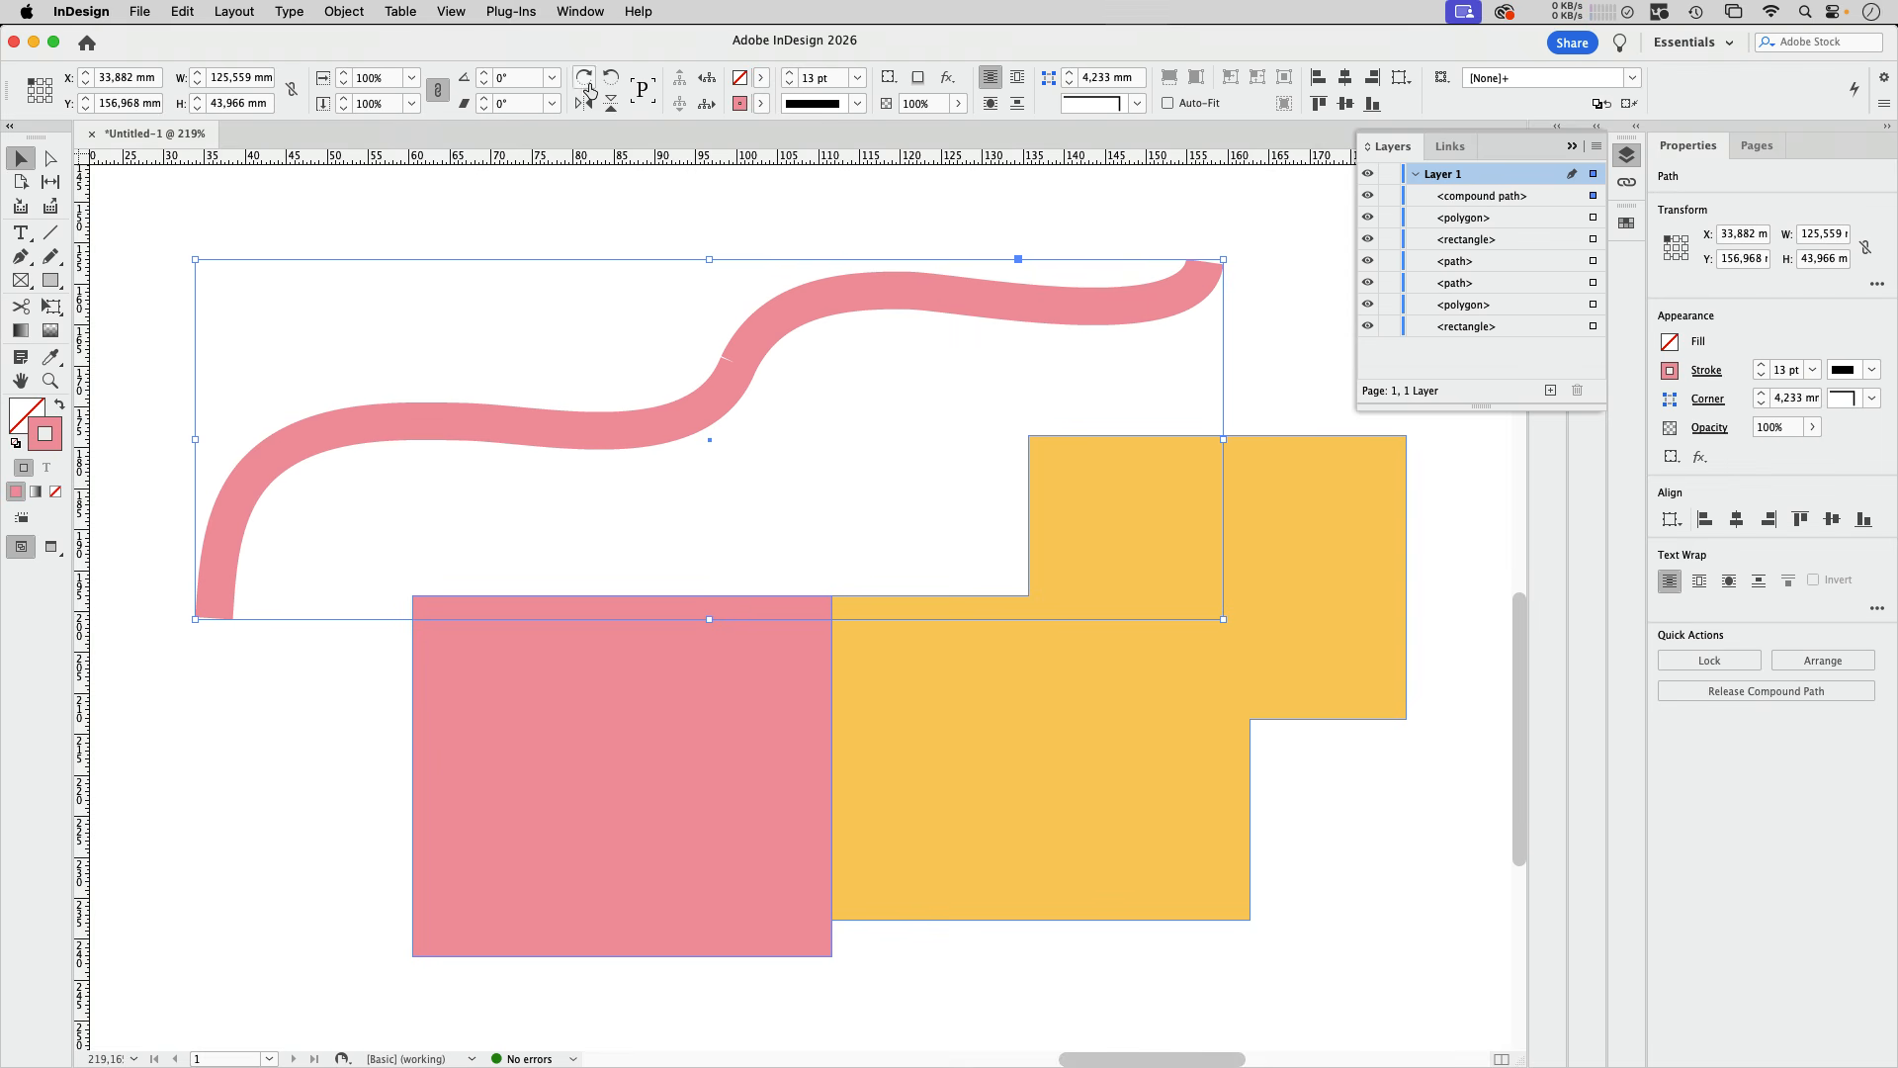
click(343, 11)
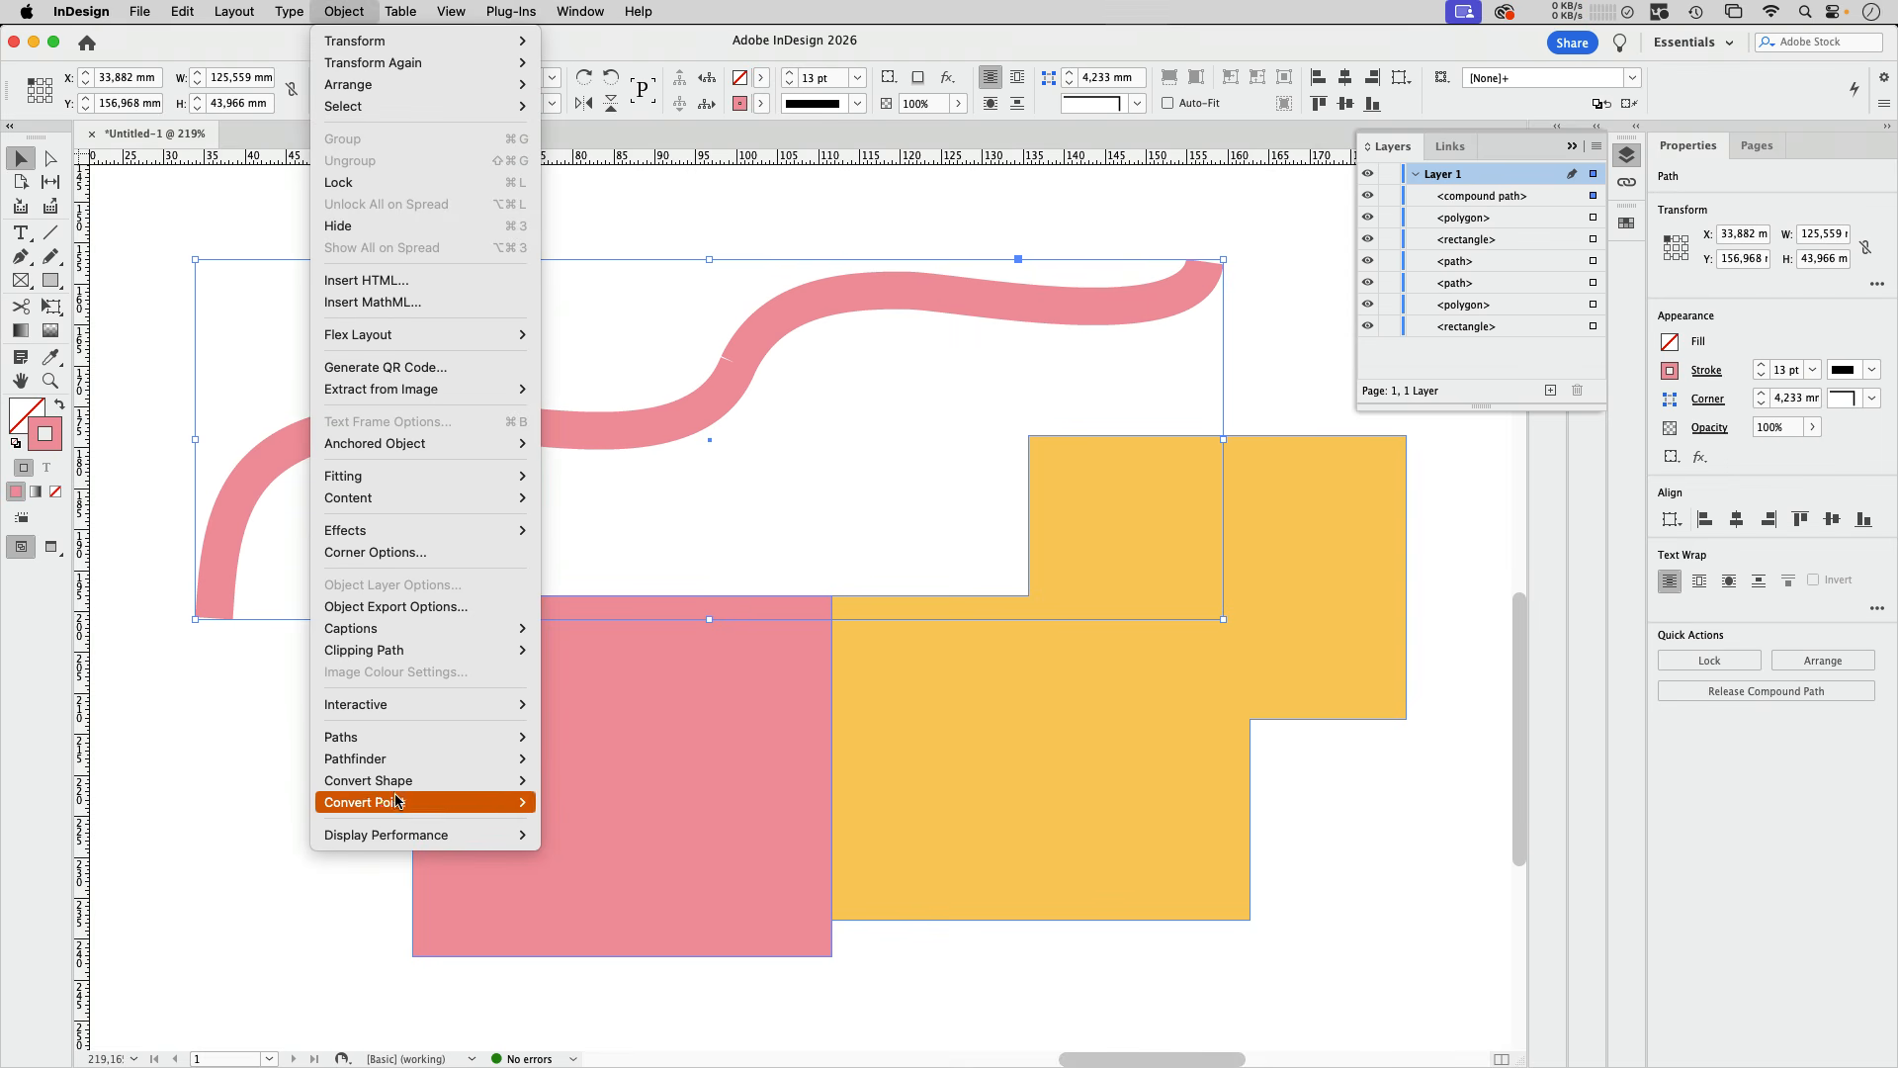
mouse_move(405, 737)
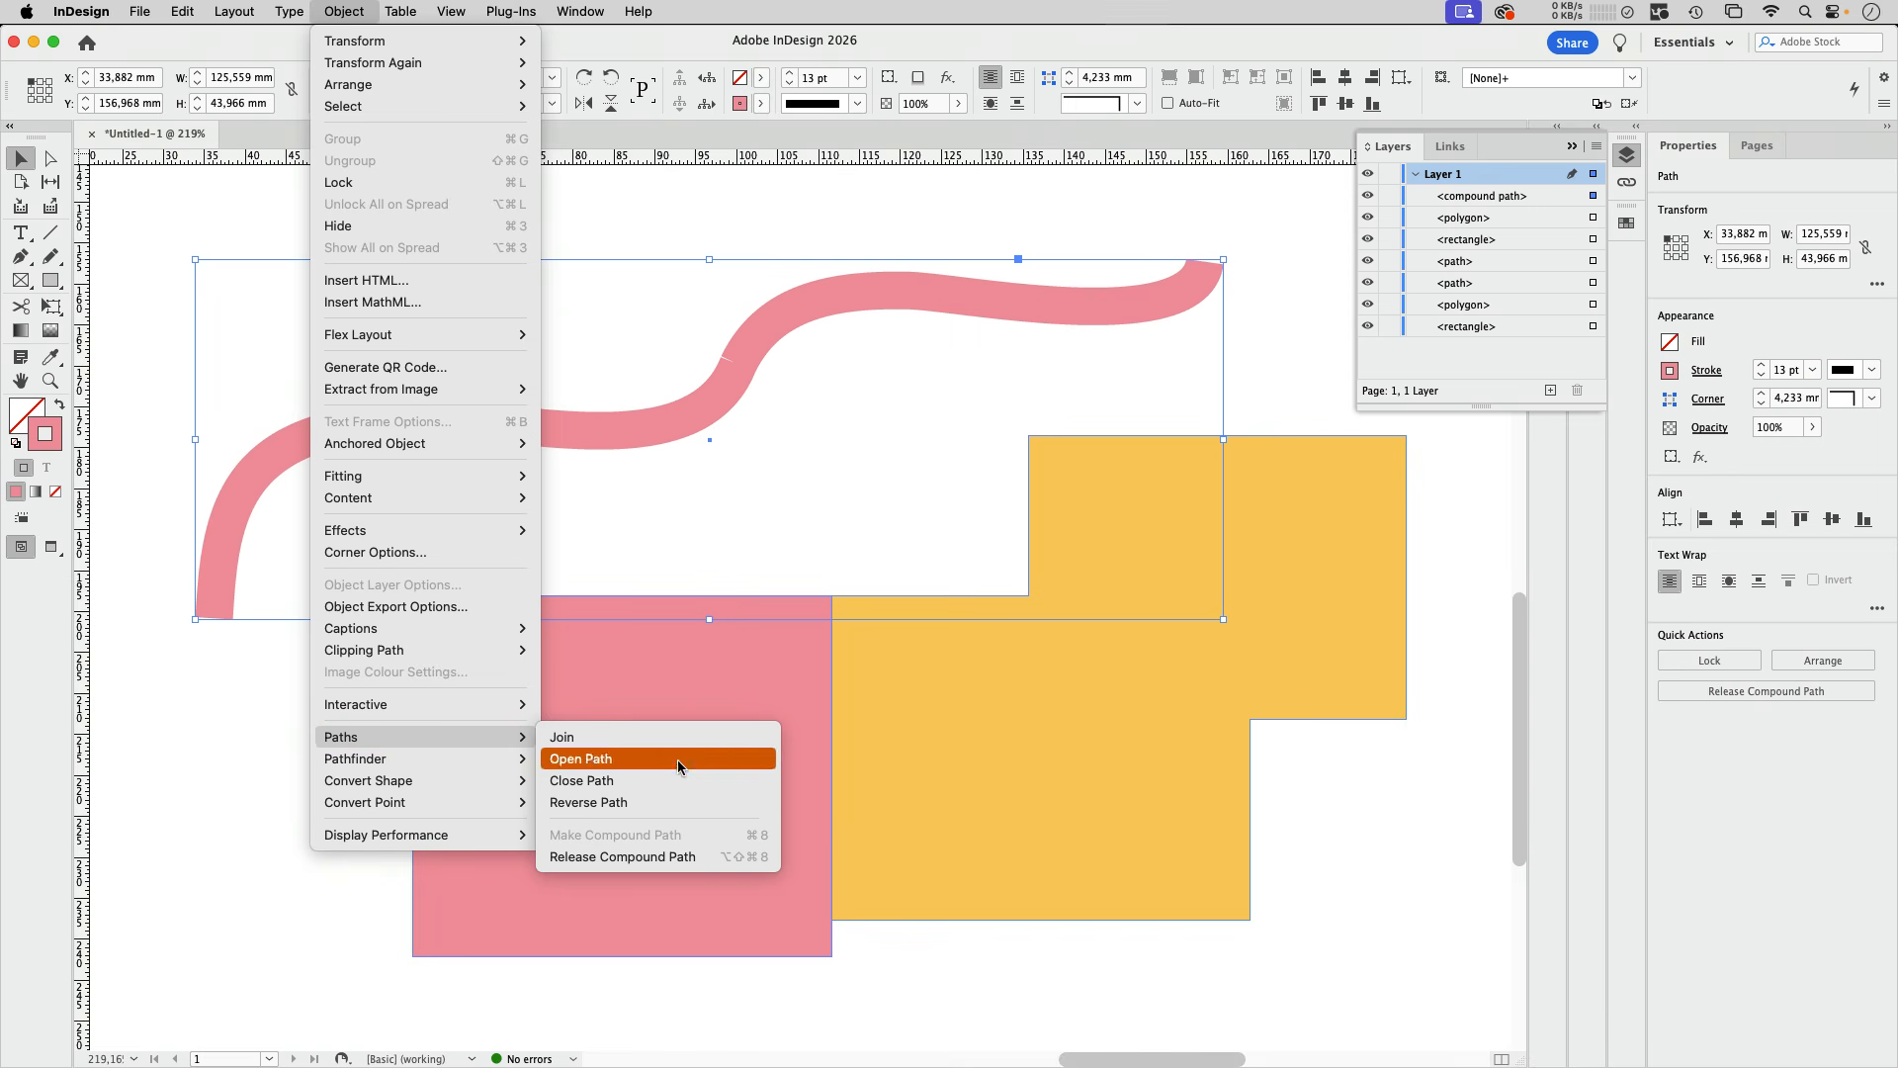
click(621, 856)
click(848, 532)
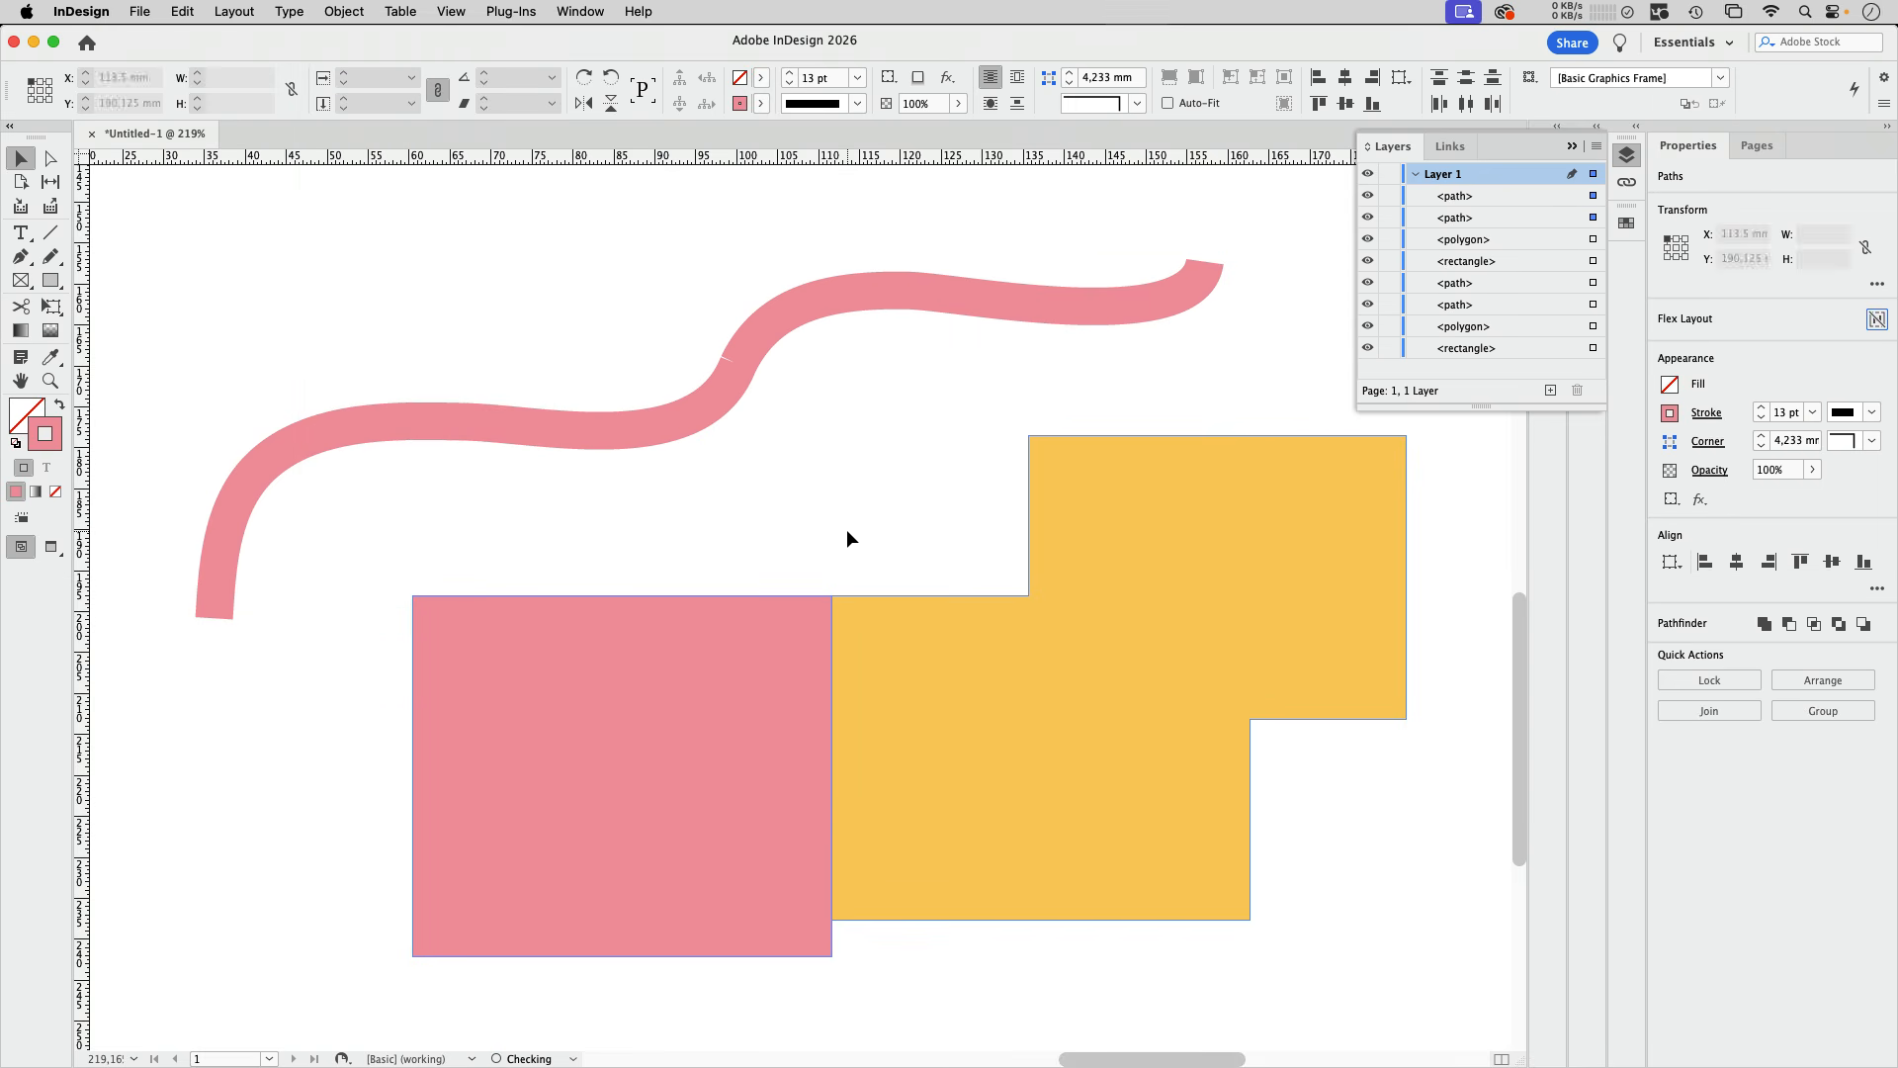